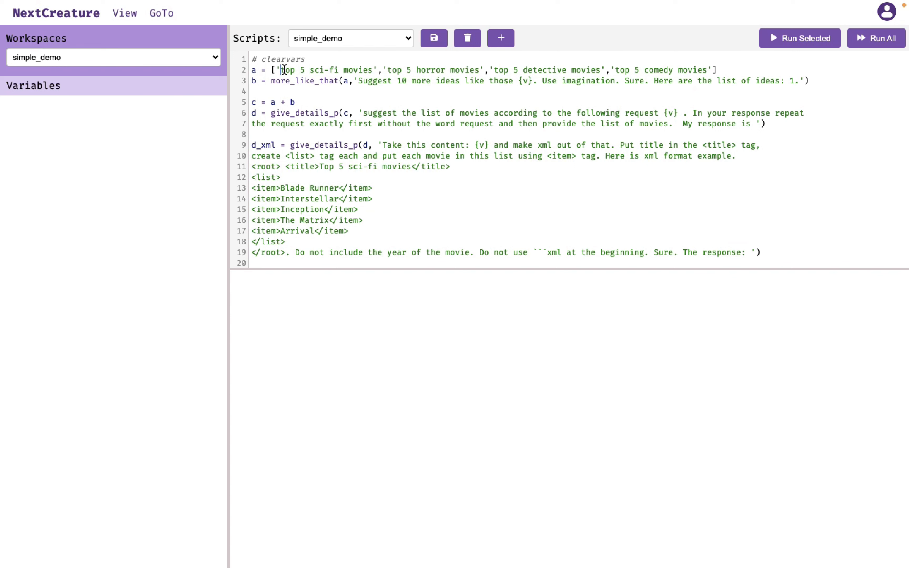
Run only the script line that defines list a with the sci-fi, horror, detective and comedy movie requests
left_click(373, 70, "shift")
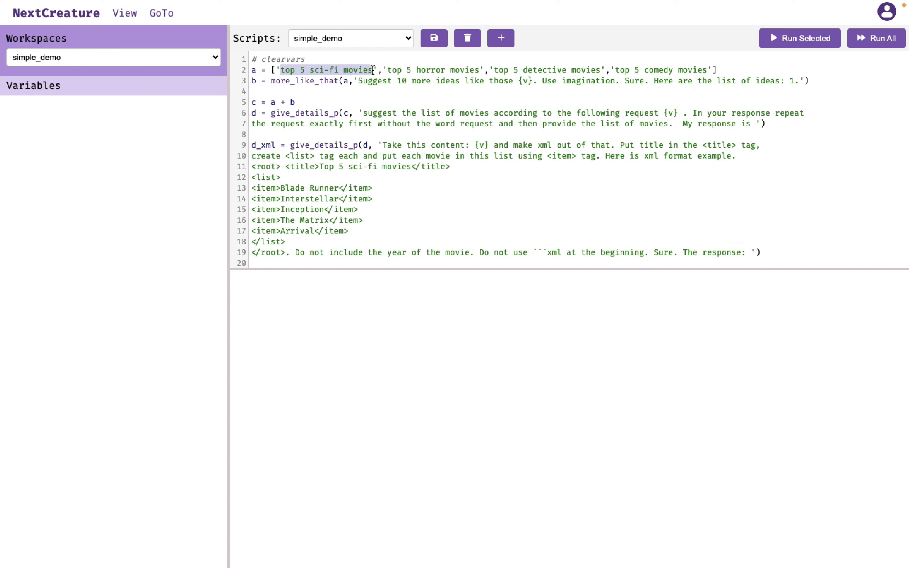
left_click(388, 69)
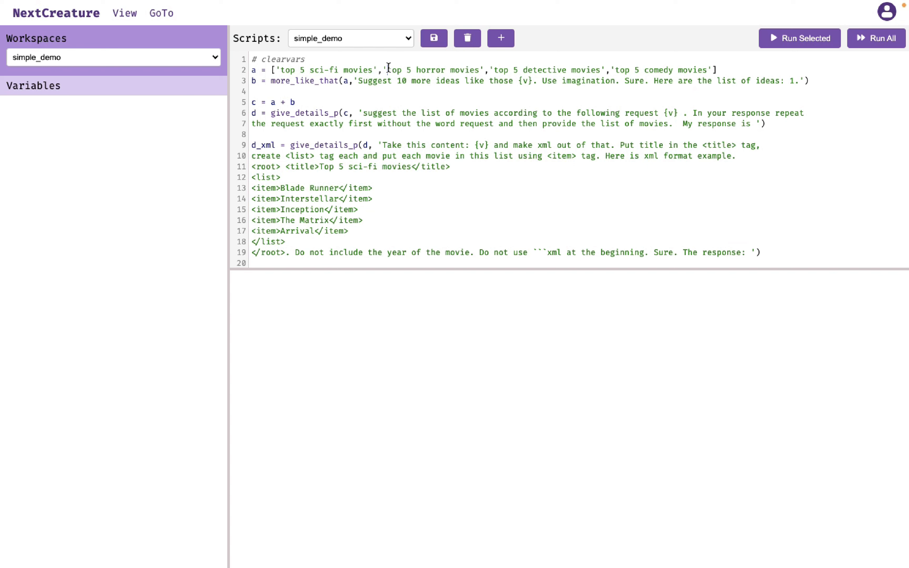
left_click(480, 70, "shift")
left_click(252, 71)
key("shift+End")
left_click(798, 40)
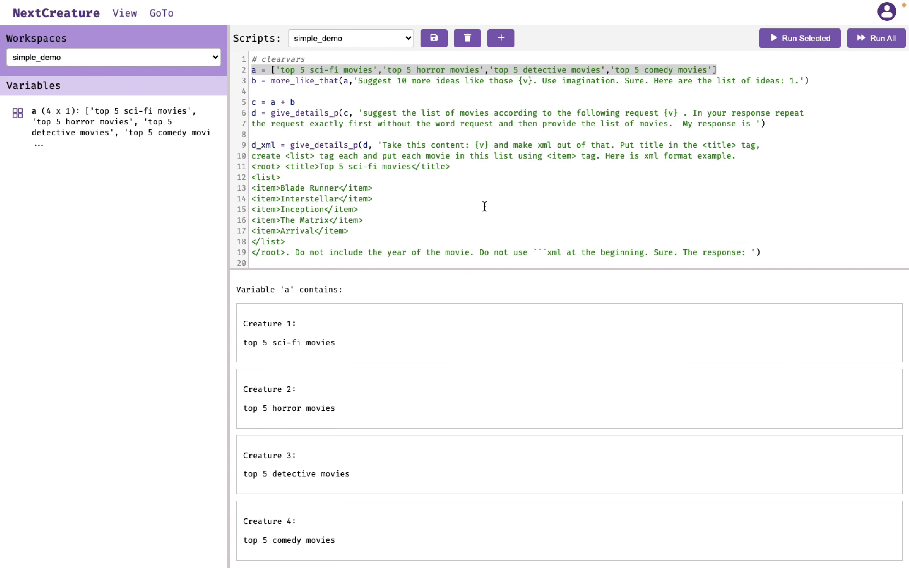
Run only the more_like_that line to generate 10 more movie-list ideas from a into variable b
left_click(254, 81)
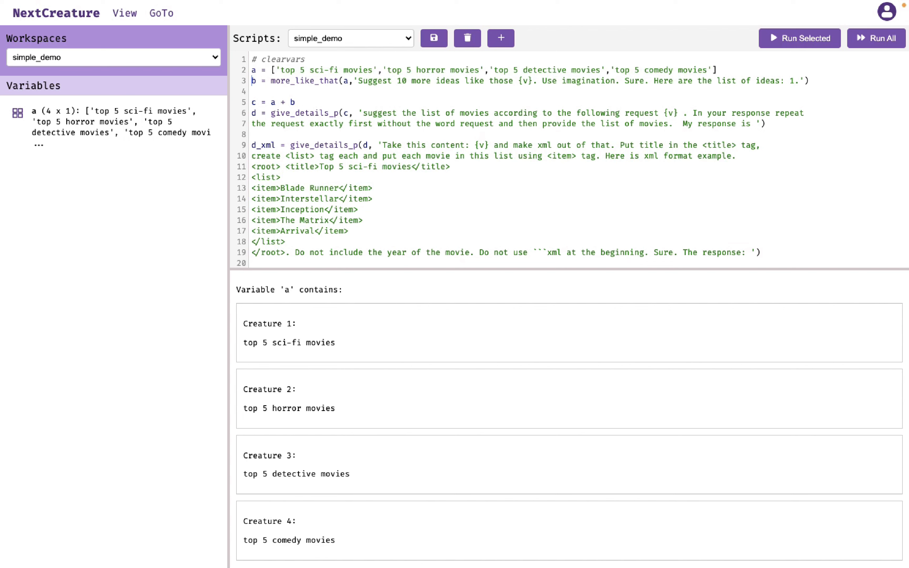
key("shift+End")
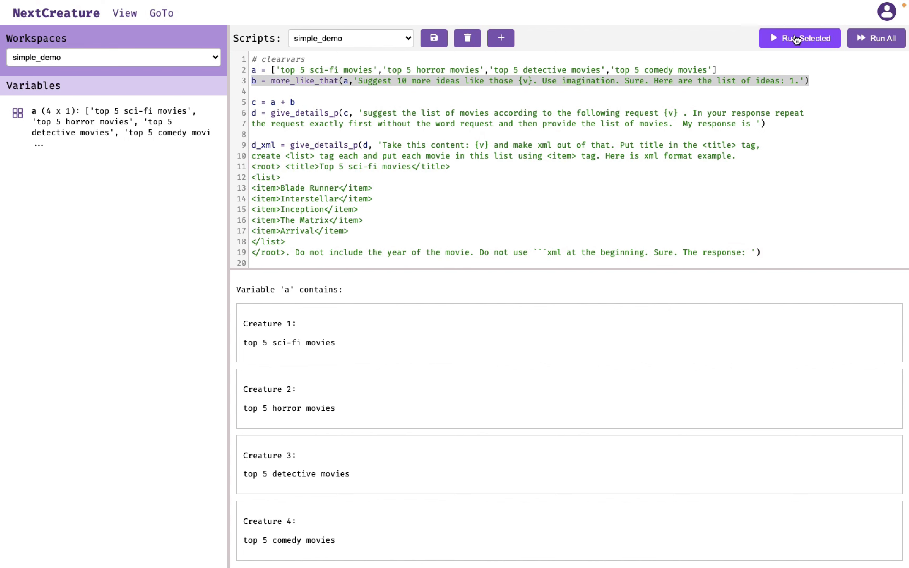
left_click(797, 38)
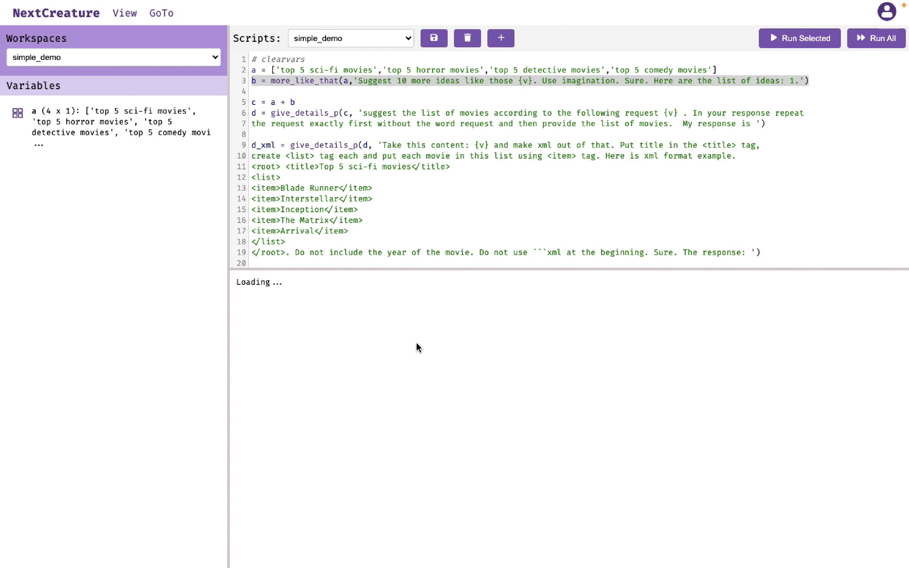
double_click(345, 81)
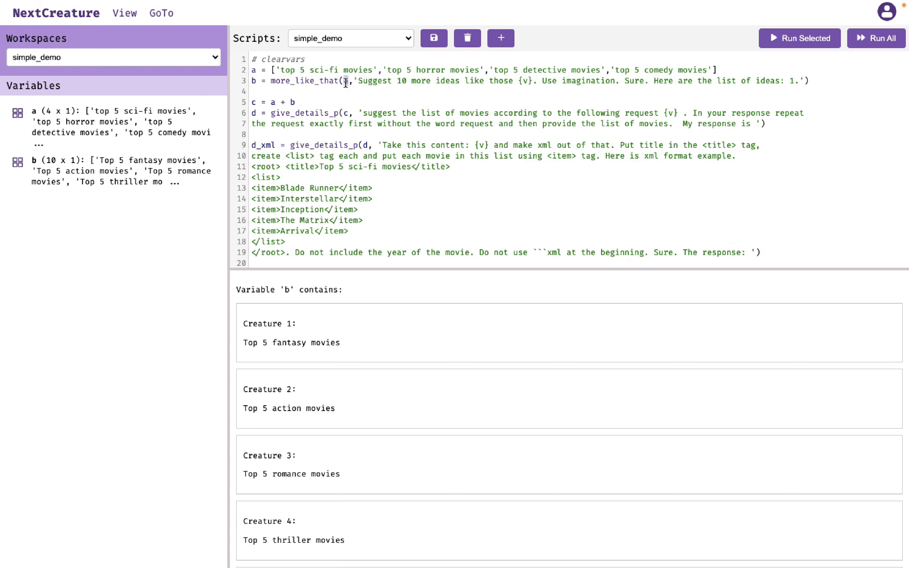
double_click(378, 81)
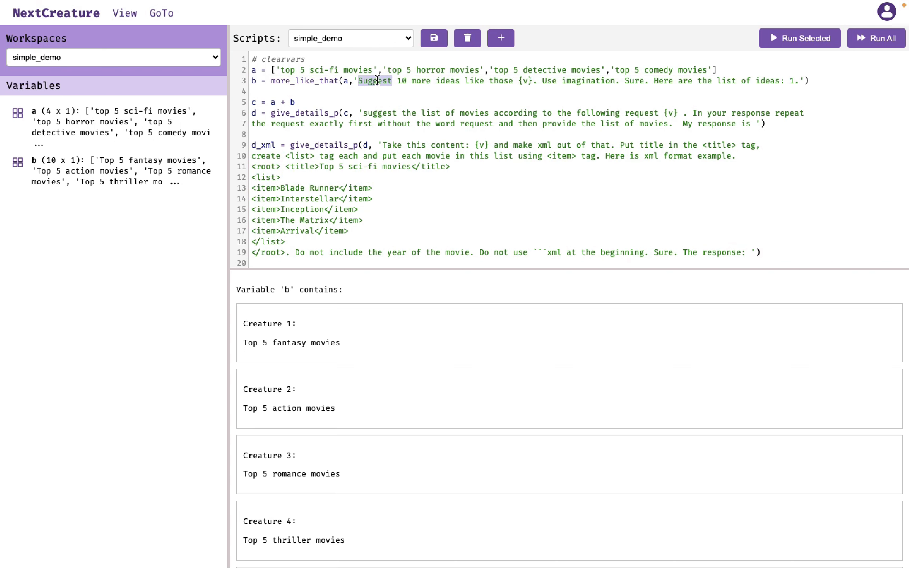
Run only the line c = a + b and look through the combined list in the output
left_click(256, 81)
left_click(253, 102)
key("shift+End")
left_click(767, 45)
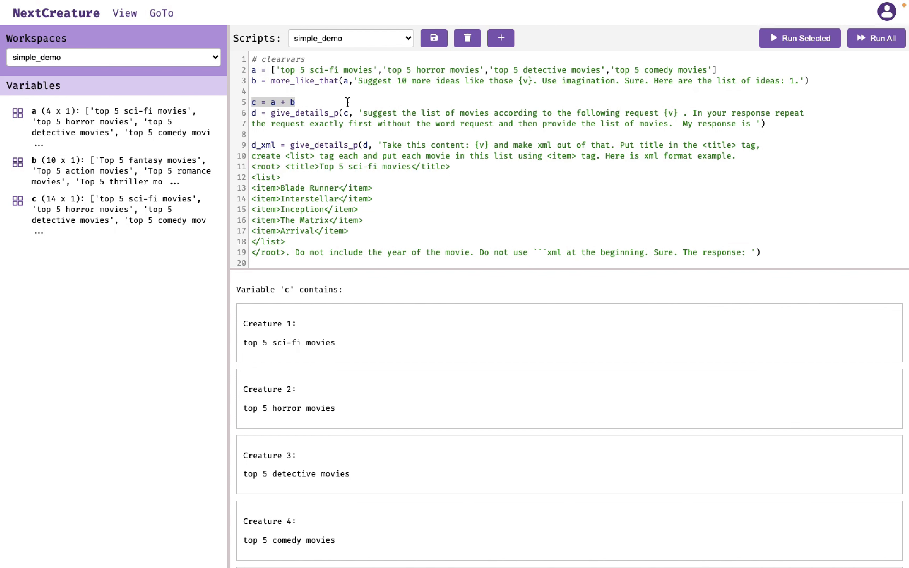
left_click(294, 102)
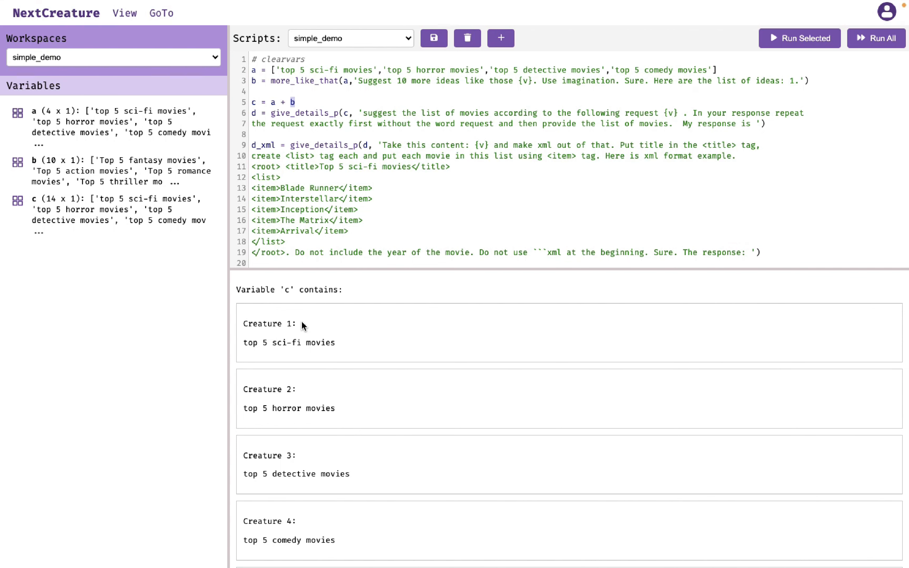
scroll(308, 328, "down", 15)
scroll(309, 328, "up", 15)
Run only the give_details_p statement that fills d with movie lists for c, and review the generated lists
left_click(781, 126, "shift")
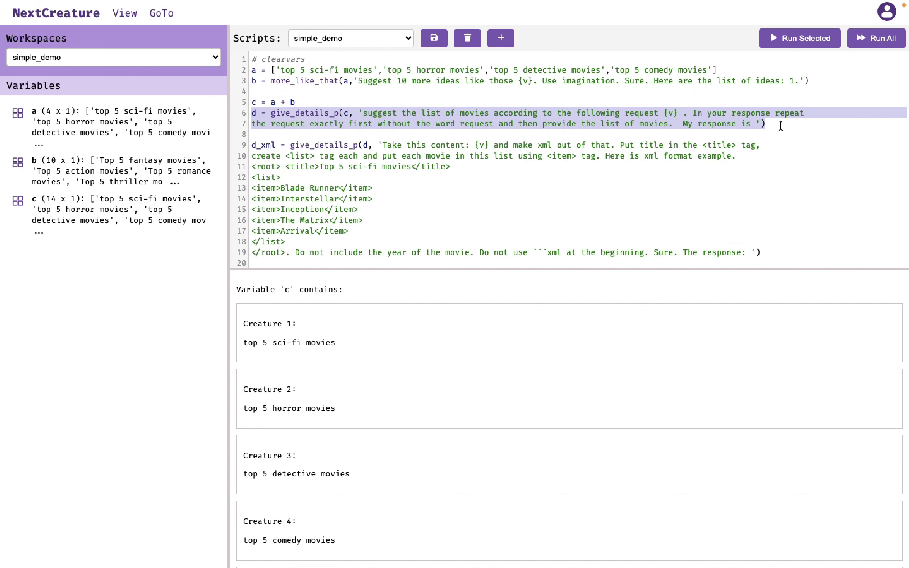
left_click(798, 42)
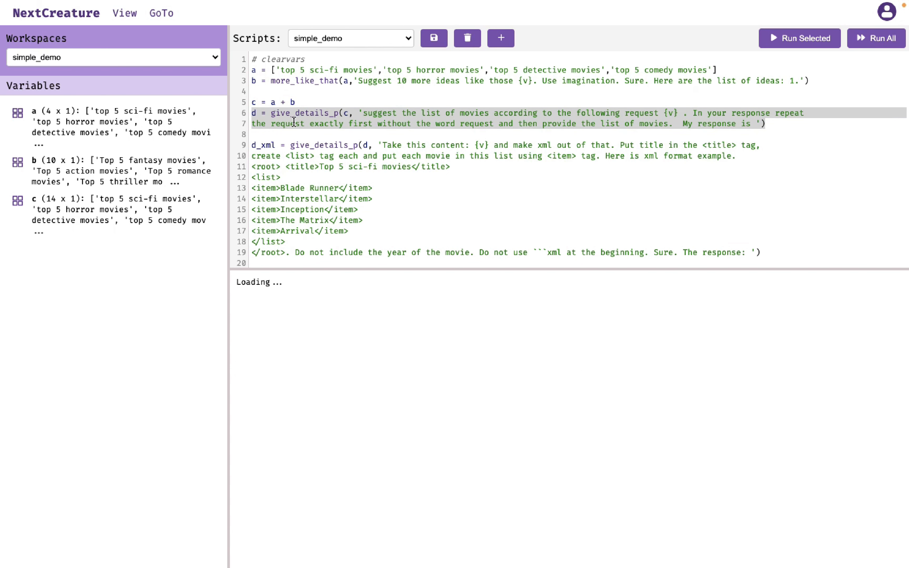
left_click(346, 112)
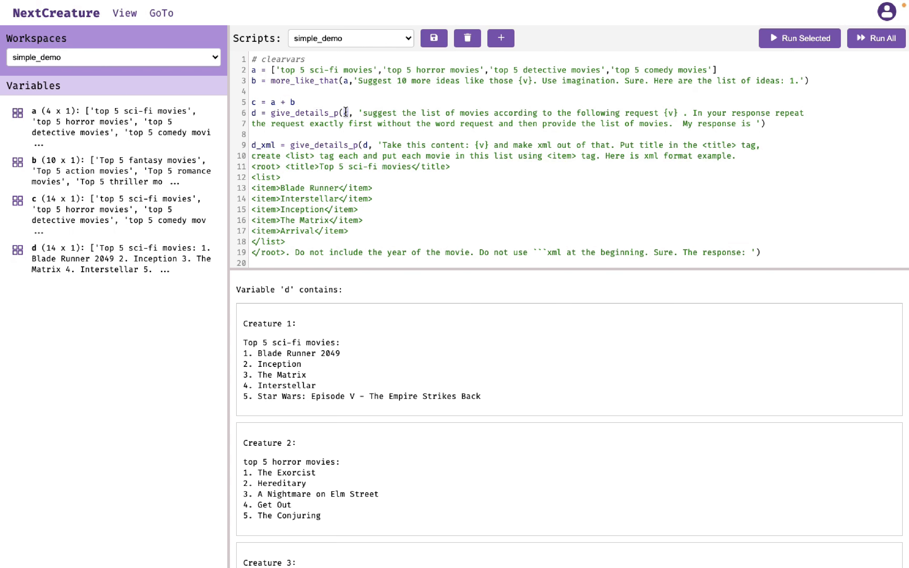
double_click(346, 112)
scroll(299, 398, "down", 15)
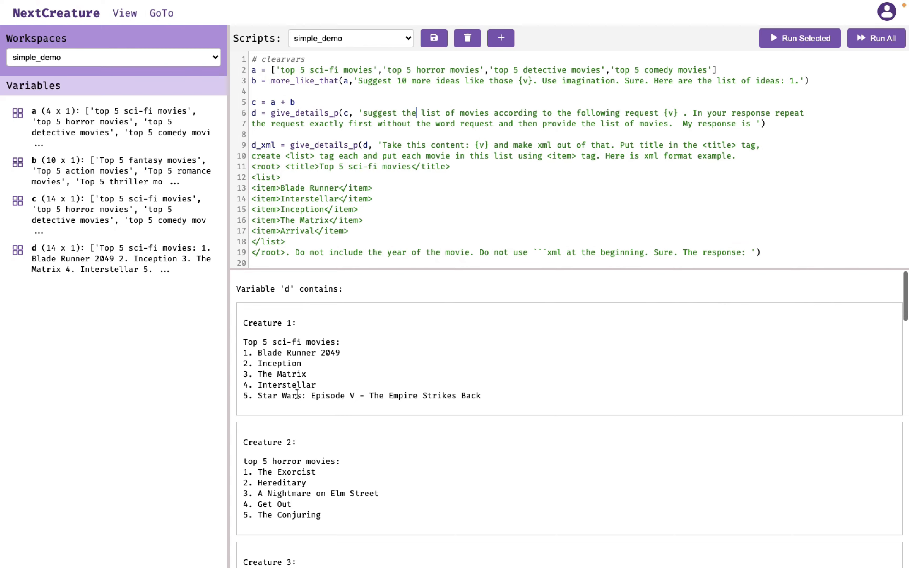
scroll(326, 363, "down", 20)
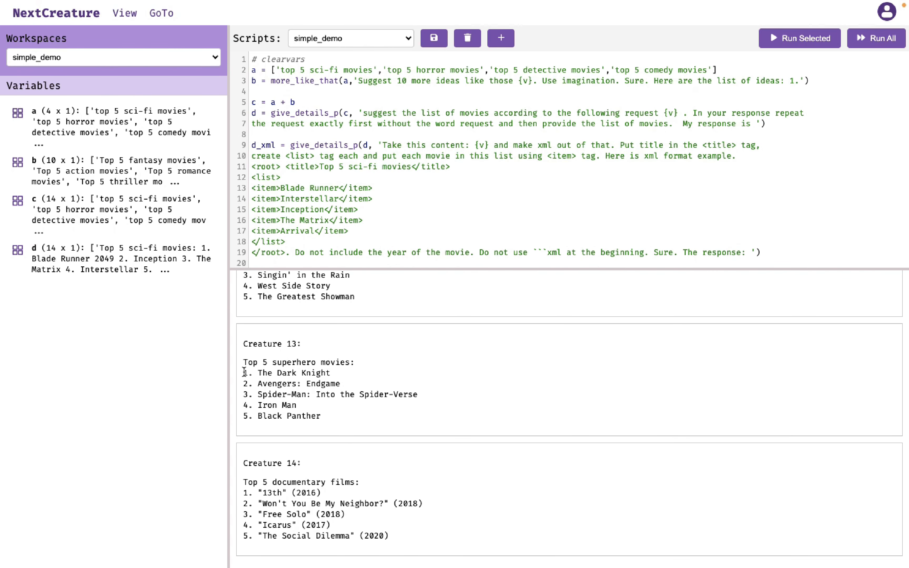
left_click_drag(245, 372, 352, 418)
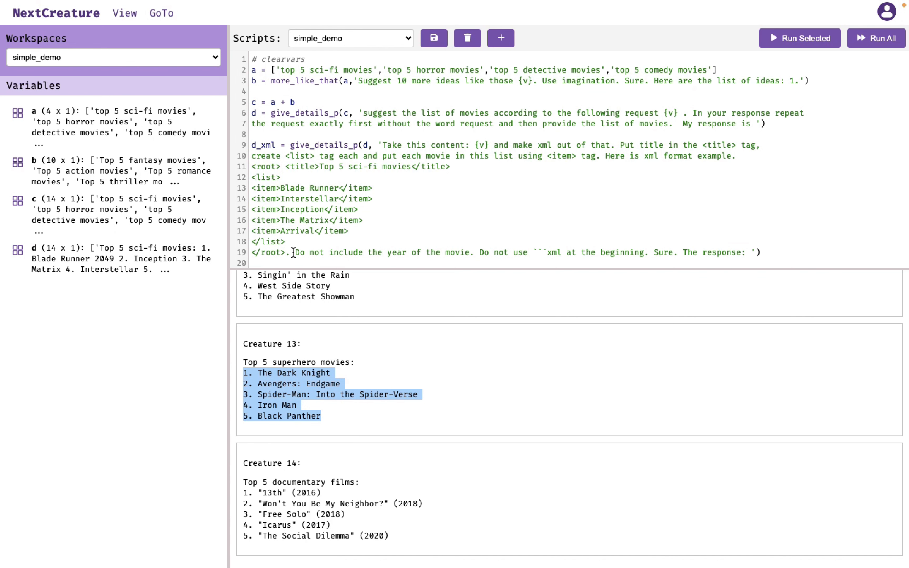
Run only the complete d_xml statement, including its XML format example, to convert the movie lists in d to XML
left_click(252, 144)
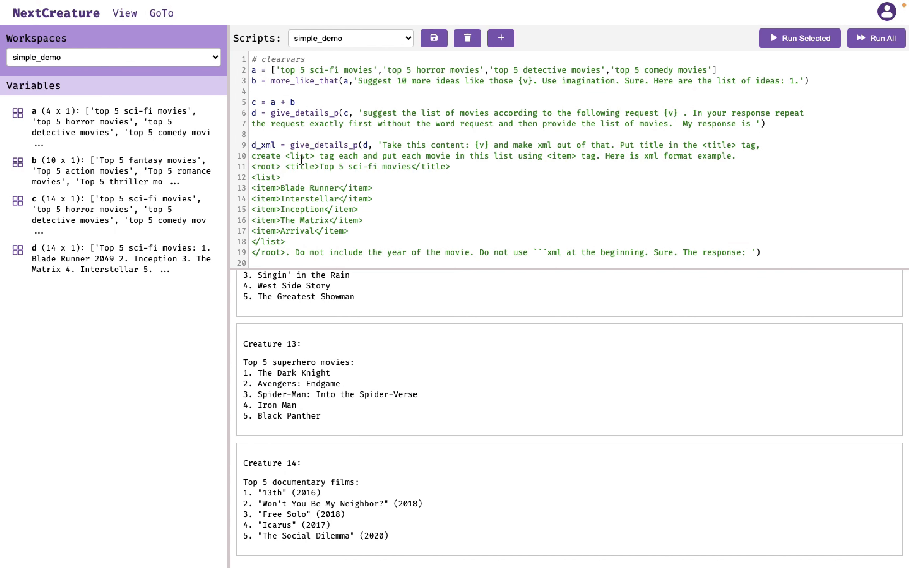
scroll(367, 166, "down", 2)
left_click(777, 186, "shift")
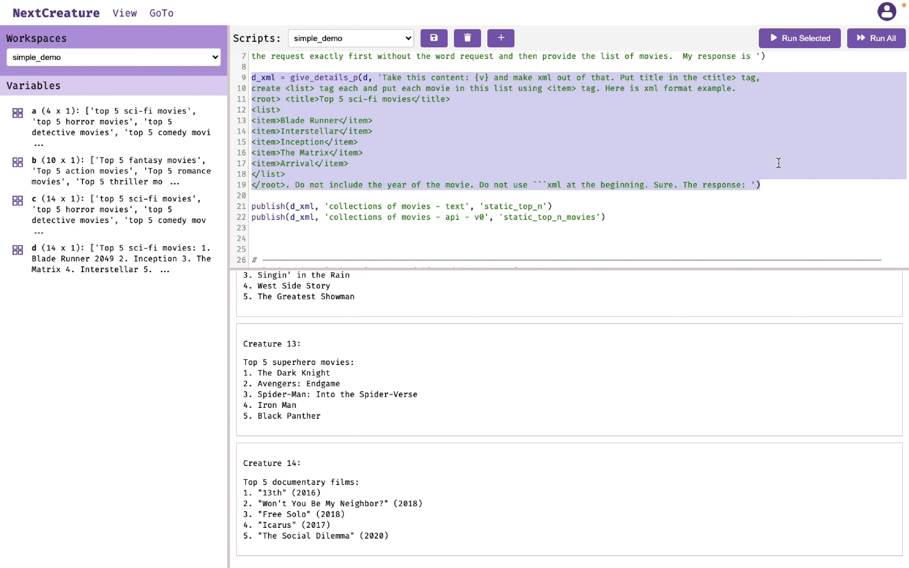
left_click(803, 39)
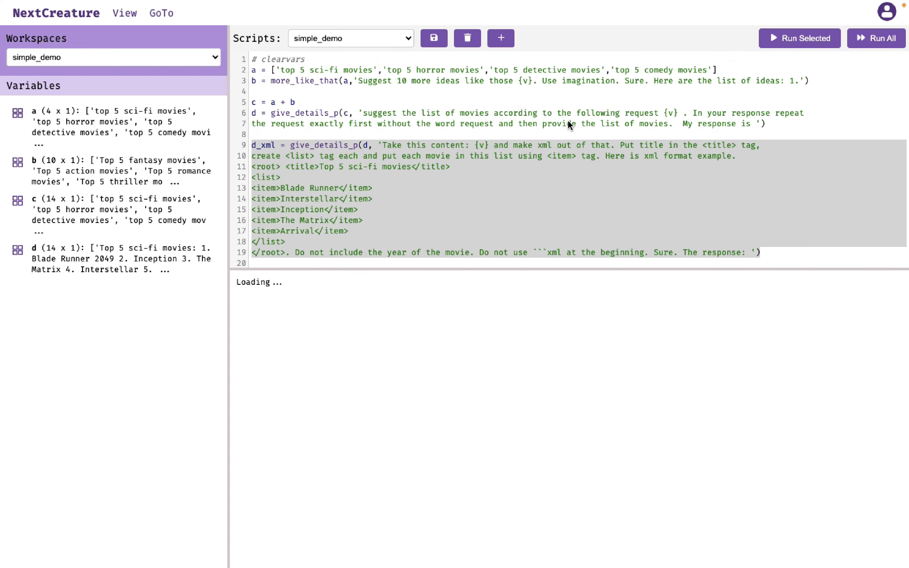
scroll(568, 120, "up", 2)
scroll(361, 189, "down", 3)
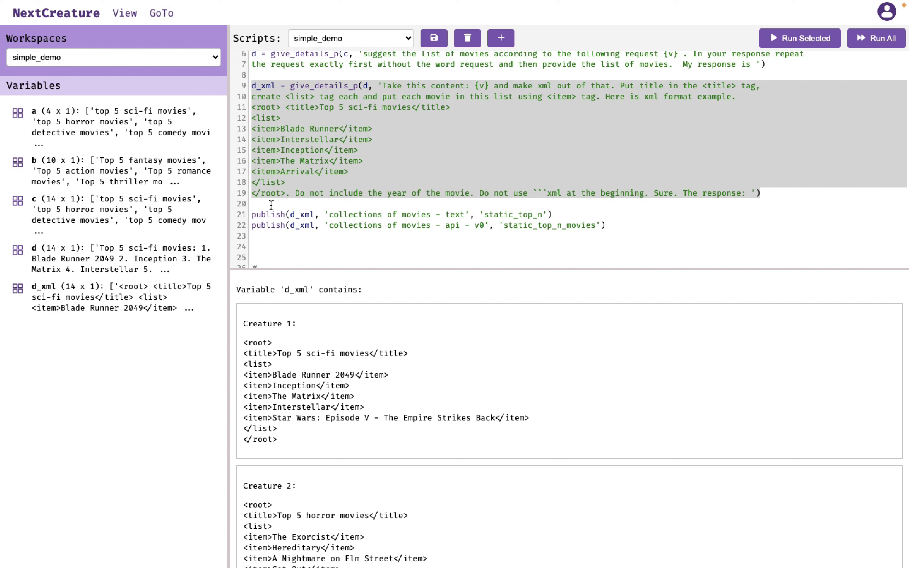
Run only the publish line that sends d_xml to 'collections of movies - api - v0' with the 'static_top_n_movies' template
left_click(251, 212)
key("Down")
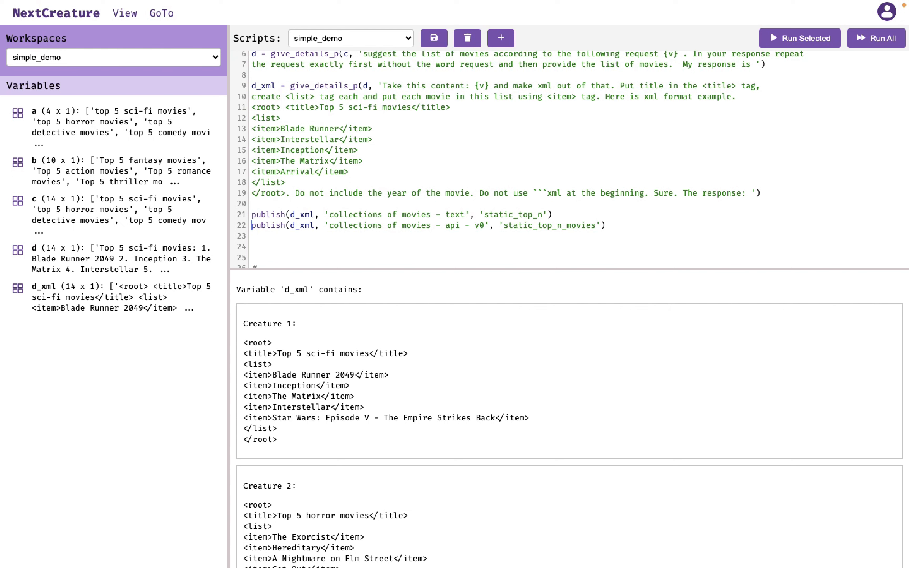
key("shift+End")
left_click(815, 44)
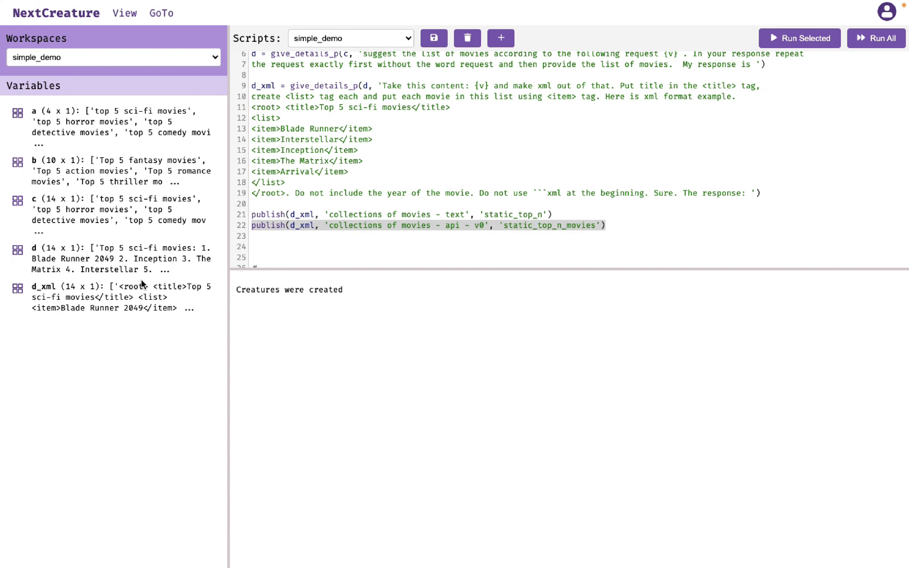
Display the contents of variable d_xml and examine the XML of its first creatures
left_click(101, 299)
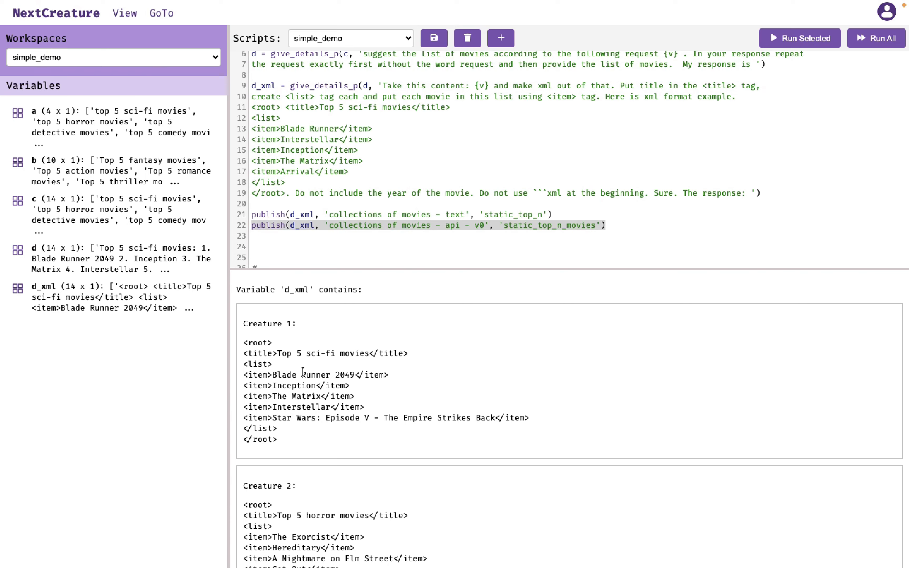
scroll(303, 372, "down", 2)
left_click_drag(243, 290, 309, 404)
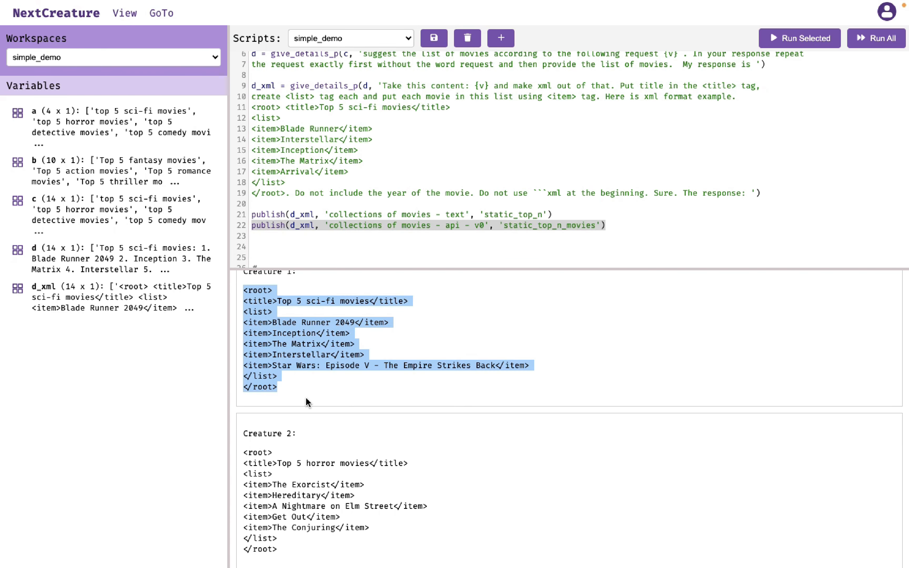
scroll(285, 376, "down", 4)
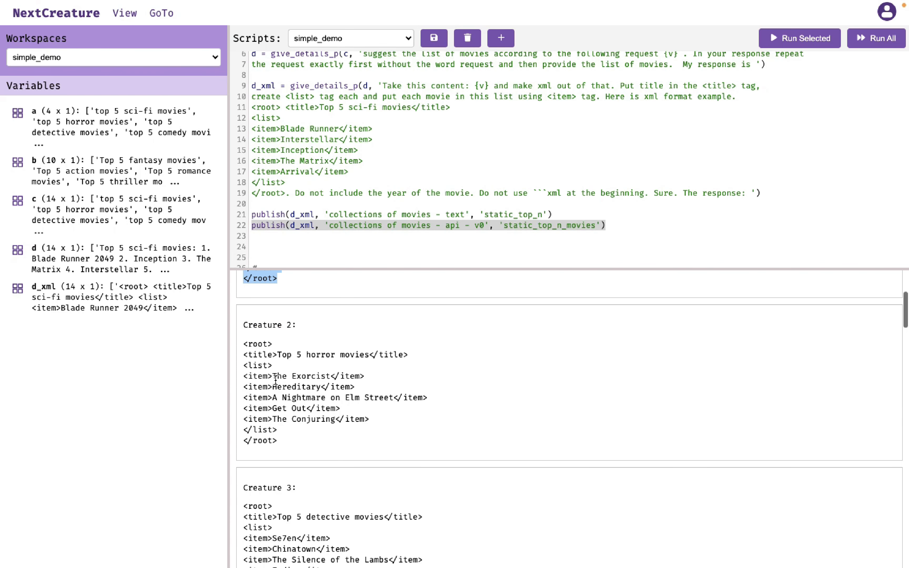
Examine the function name, the d_xml variable and the collection name in the second publish call
double_click(271, 224)
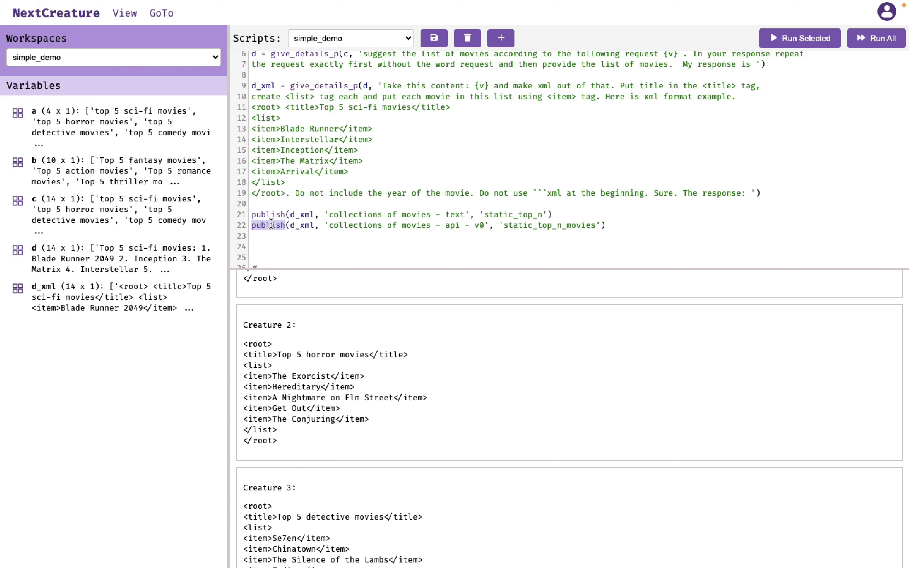
double_click(302, 224)
left_click(330, 225)
double_click(299, 224)
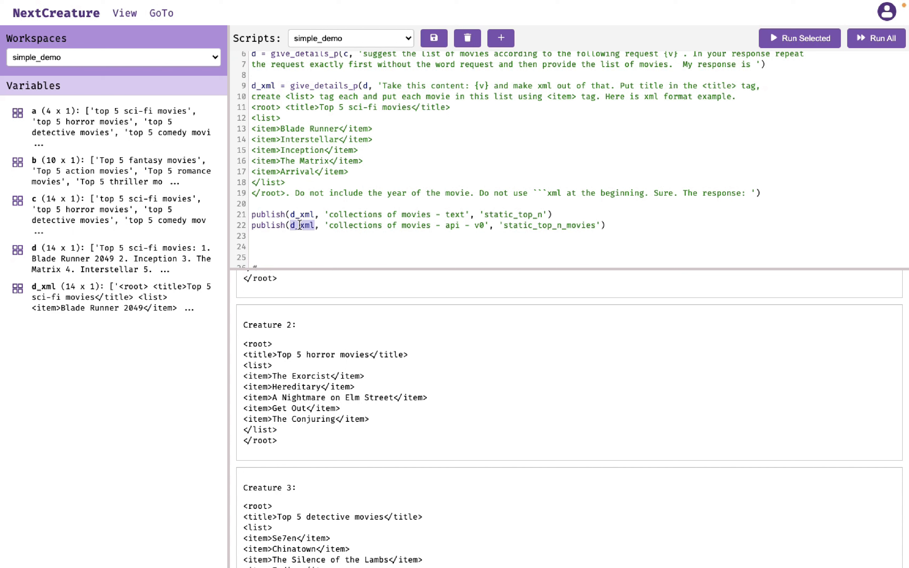
left_click(329, 224)
left_click(484, 225, "shift")
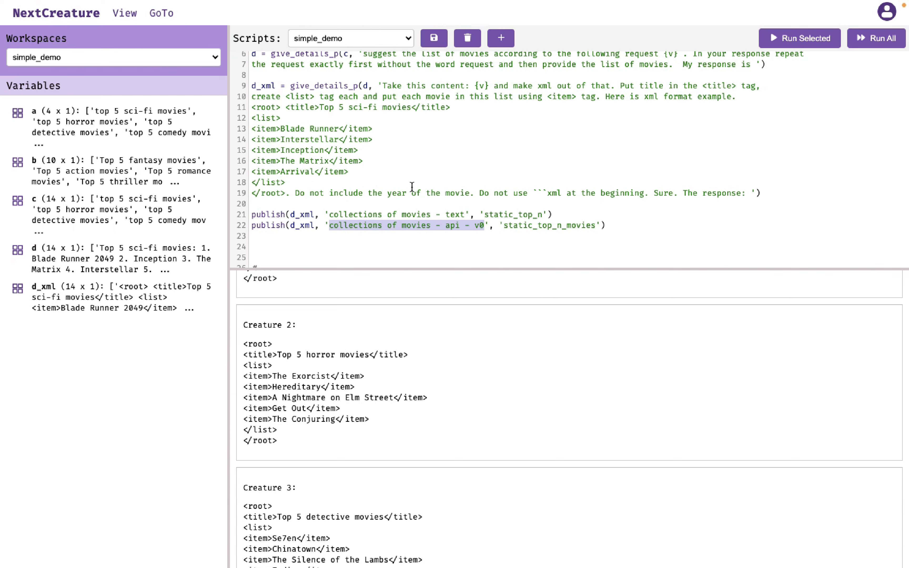
In the Playground, open the Top 5 sci-fi movies page from 'collections of movies - api - v0' under Static Top N Movies
left_click(179, 17)
left_click(181, 38)
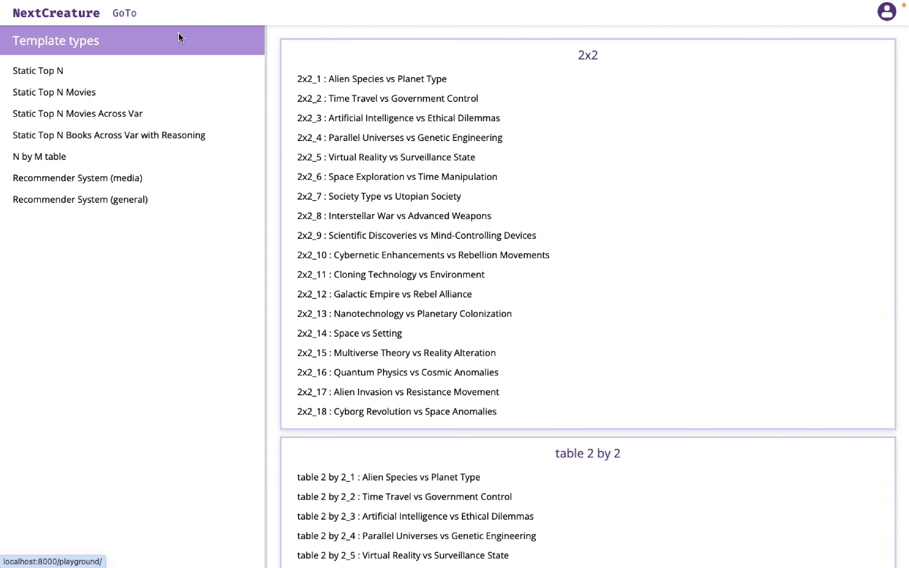
left_click(62, 93)
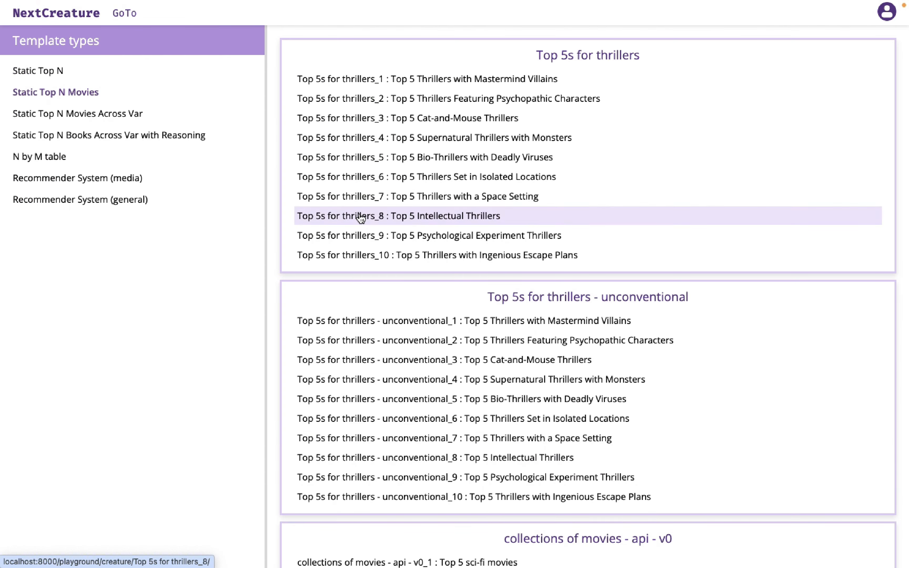
scroll(361, 218, "down", 7)
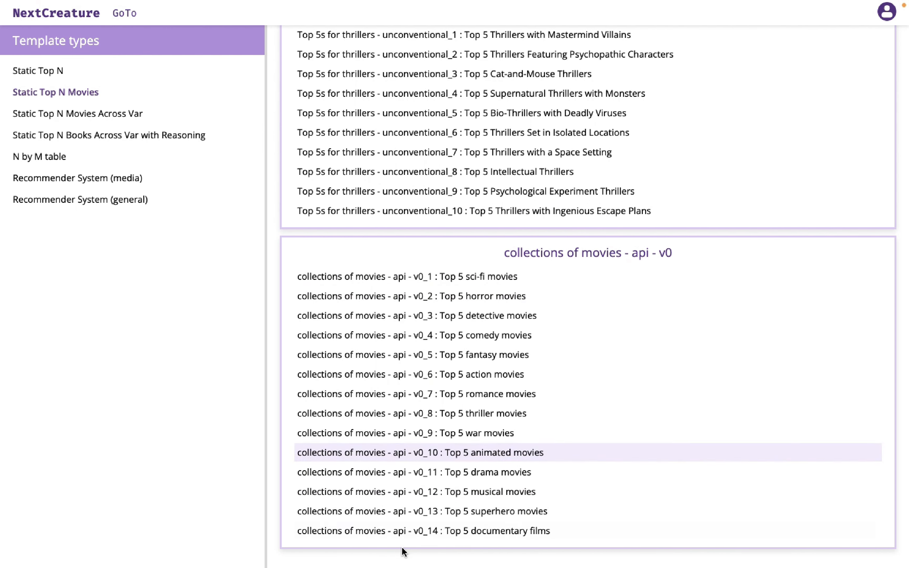
left_click(472, 280)
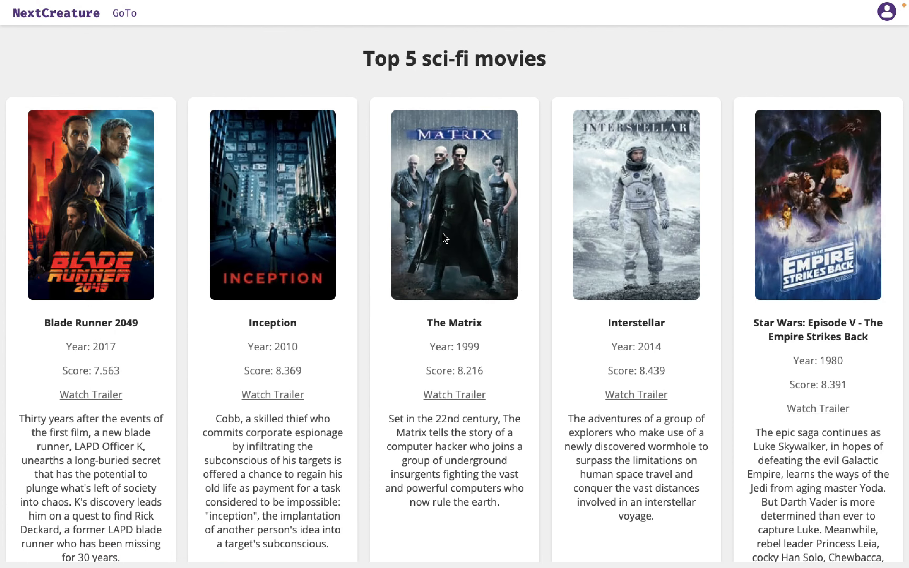
Return to the IDE and switch the workspace to media_data
mouse_move(126, 16)
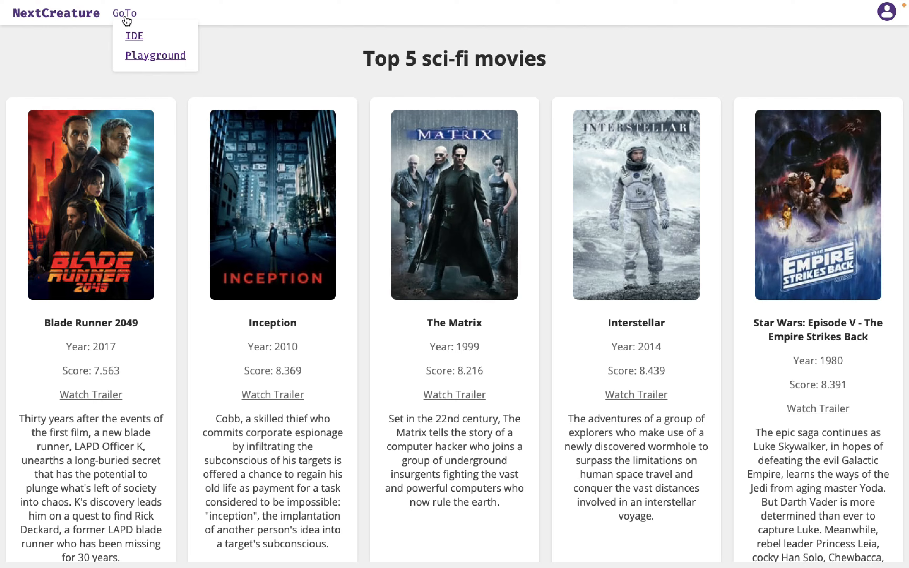
left_click(140, 38)
left_click(97, 55)
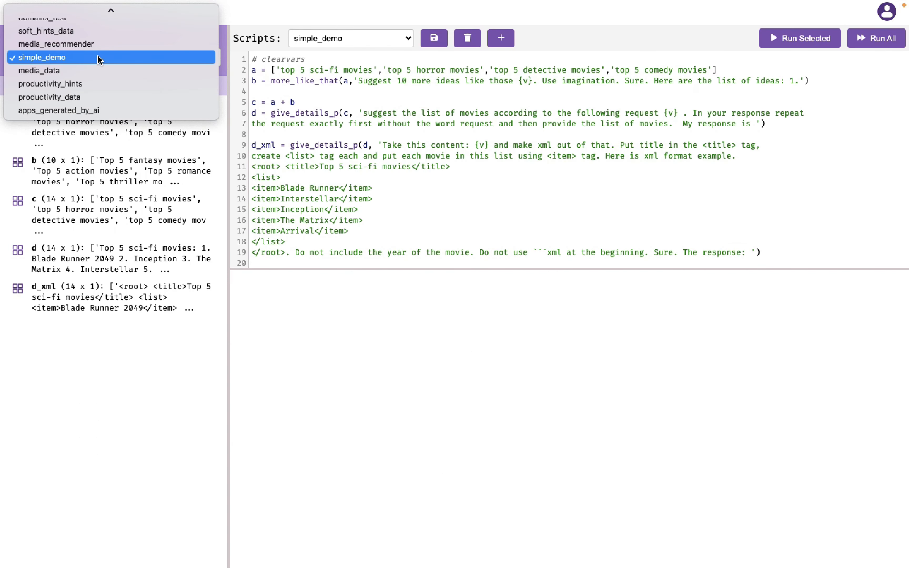
left_click(66, 71)
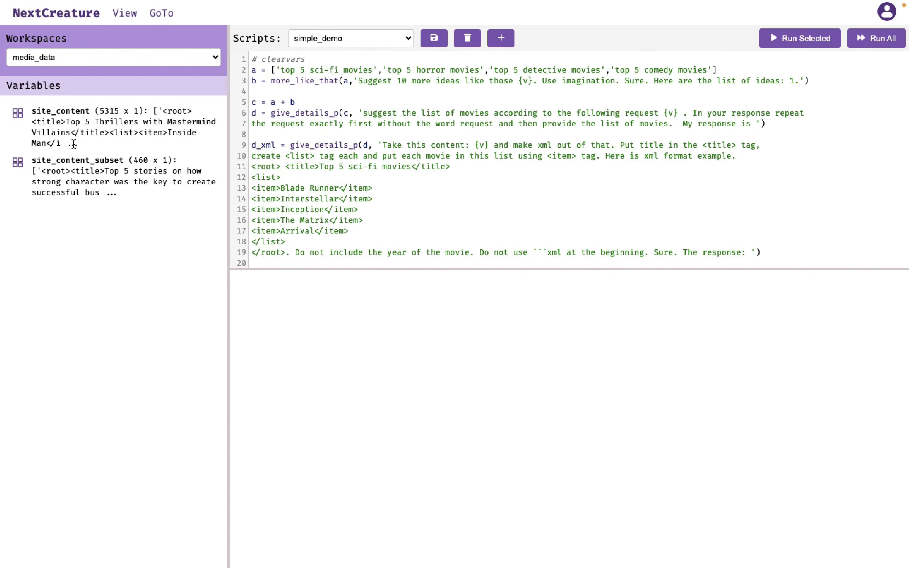
Display the contents of site_content_subset and examine both variables' sizes and the first creature's XML and tags
left_click(99, 166)
left_click_drag(100, 110, 120, 110)
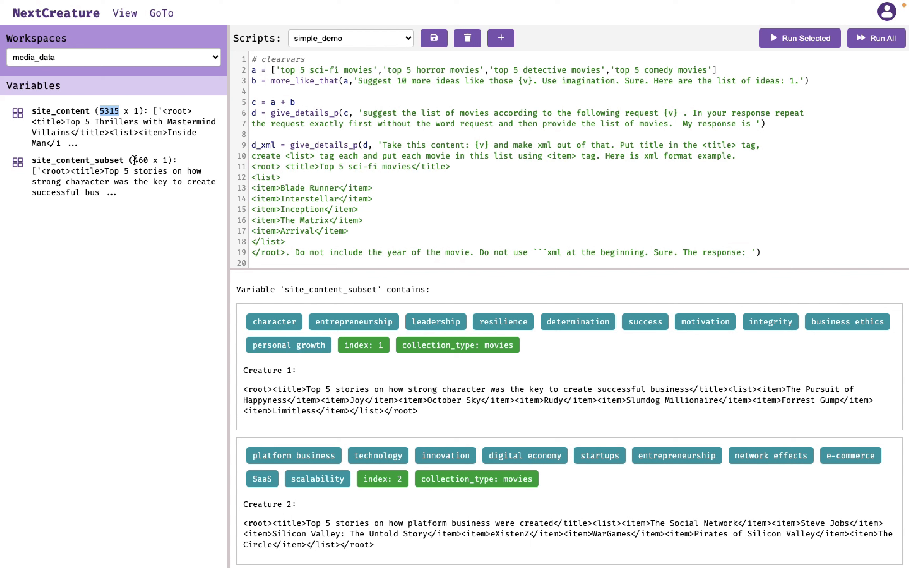
left_click_drag(133, 161, 150, 161)
left_click_drag(244, 389, 418, 415)
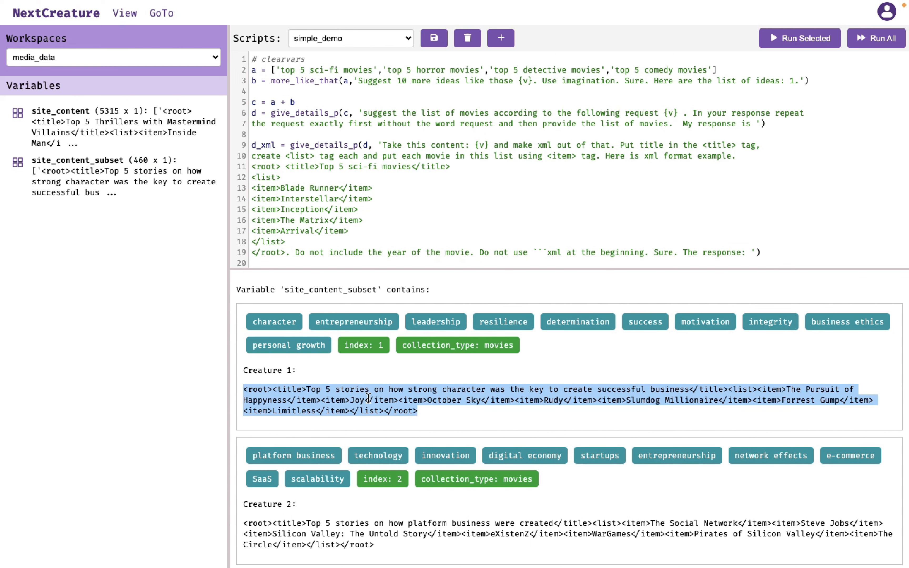
left_click_drag(244, 320, 326, 344)
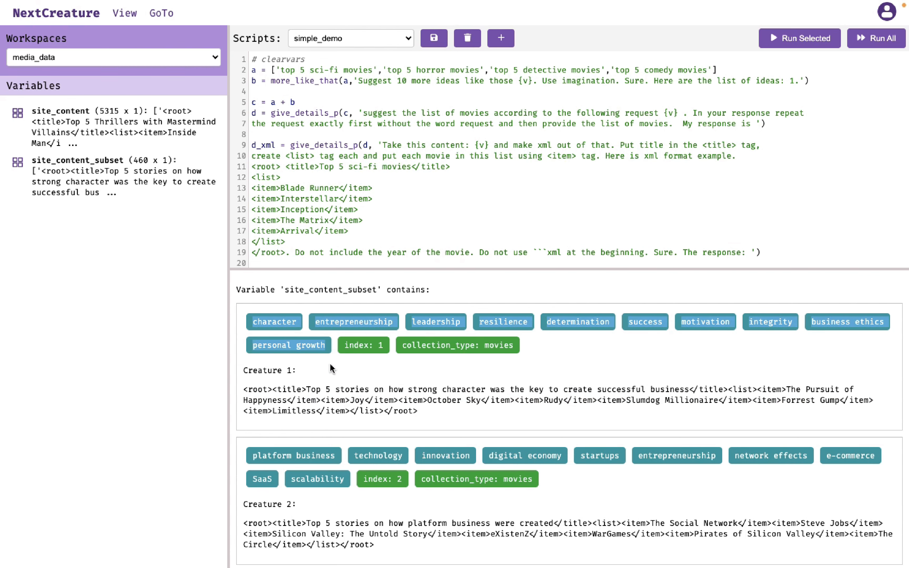
Browse further creatures in site_content_subset and examine their collection_type values for movies and tv_series
scroll(325, 388, "down", 3)
scroll(326, 388, "down", 5)
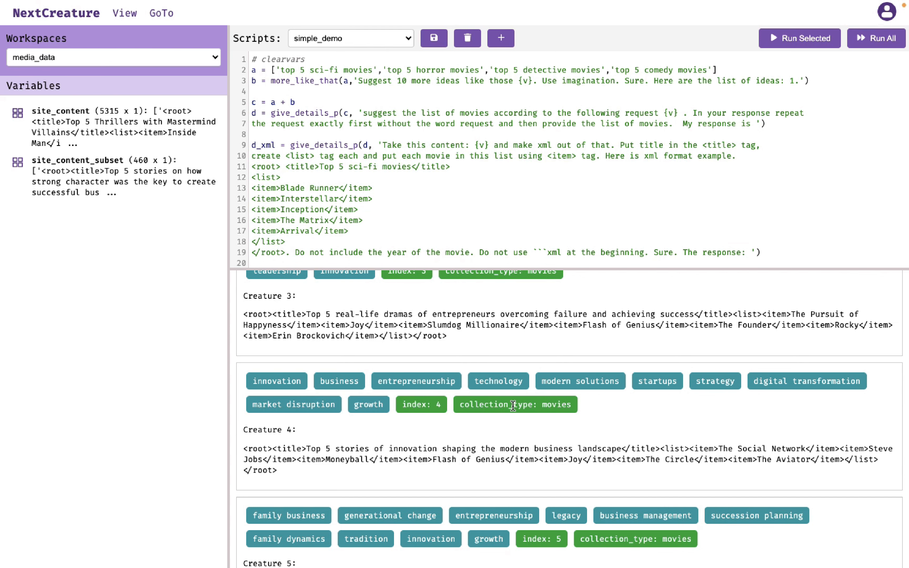
left_click_drag(462, 404, 576, 405)
scroll(576, 405, "down", 20)
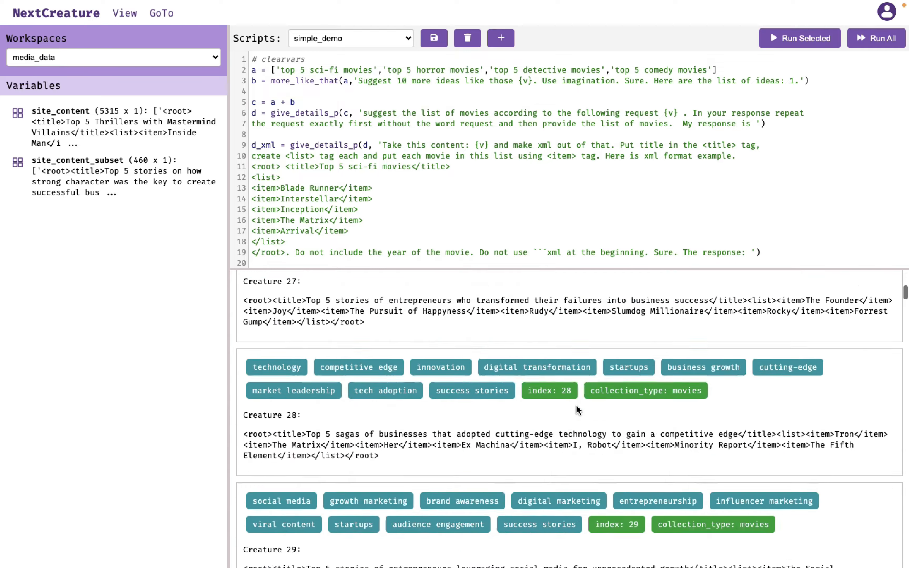
scroll(576, 405, "down", 15)
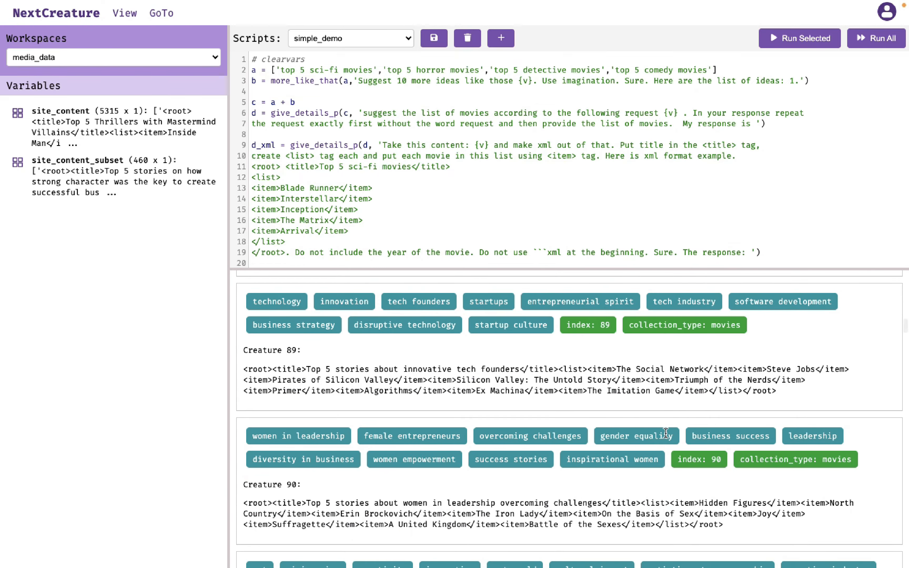
scroll(795, 489, "down", 20)
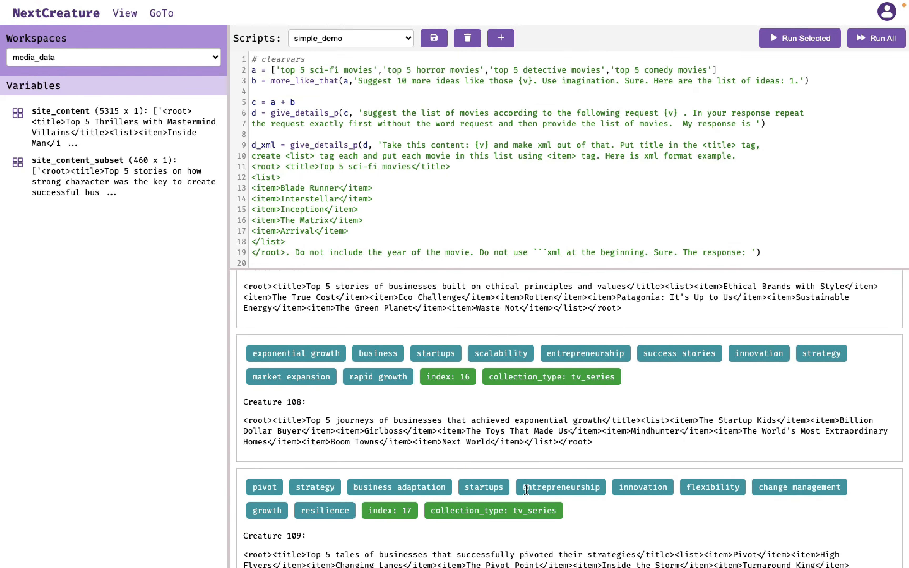
left_click_drag(513, 511, 558, 510)
Switch the workspace to simple_demo and run only the copy_from line to copy site_content_subset from media_data
left_click(124, 59)
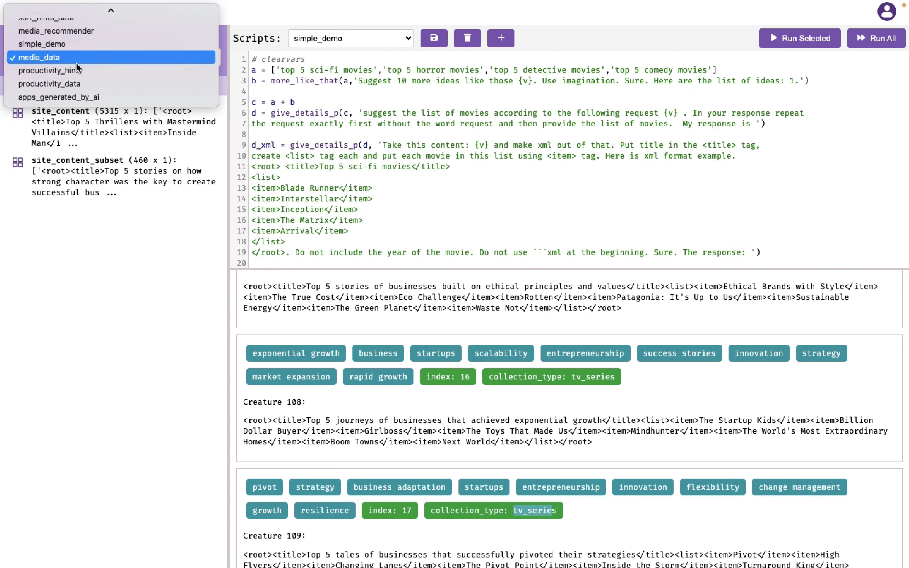
left_click(41, 44)
scroll(320, 191, "down", 3)
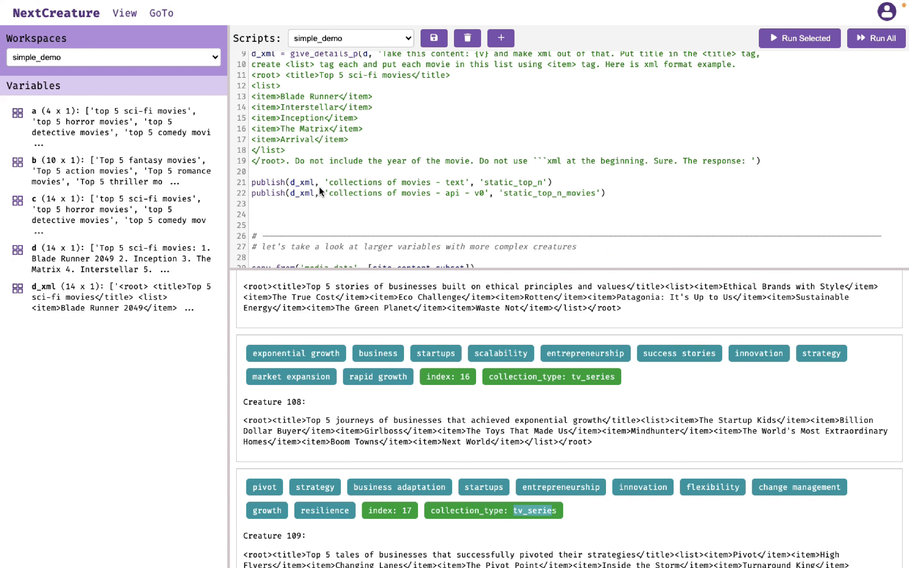
scroll(321, 192, "down", 1)
left_click(252, 239)
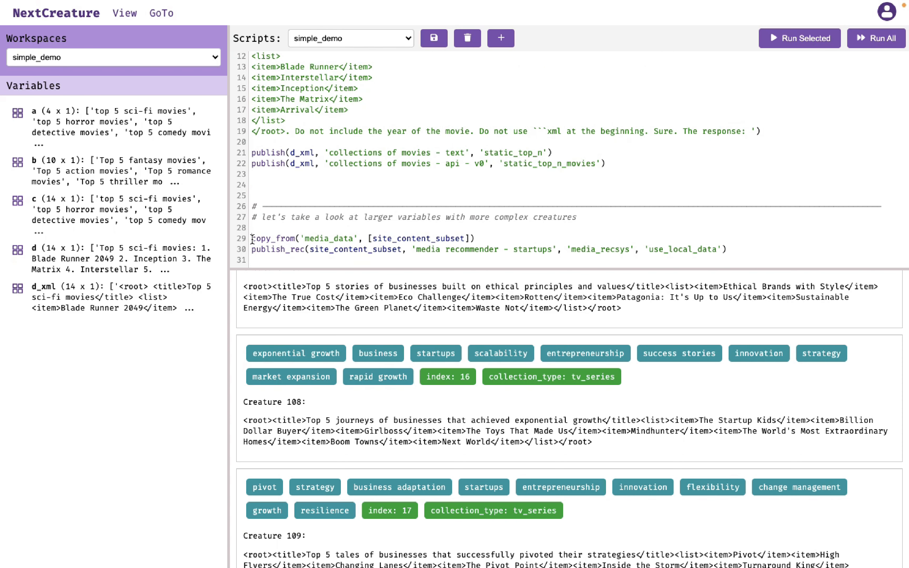
key("shift+End")
left_click(801, 42)
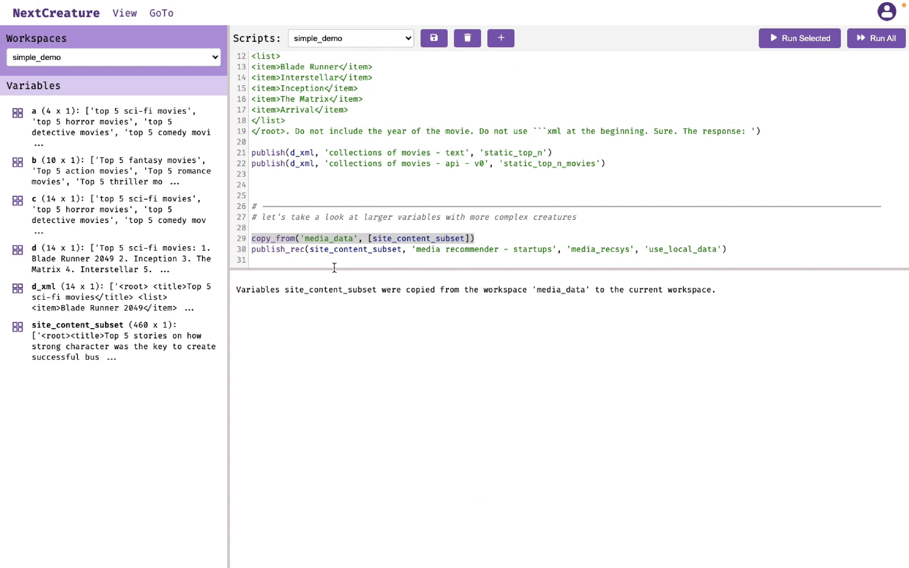
Display the copied site_content_subset, and publish it as 'media recommender - startups' by running only the publish_rec line
left_click(84, 329)
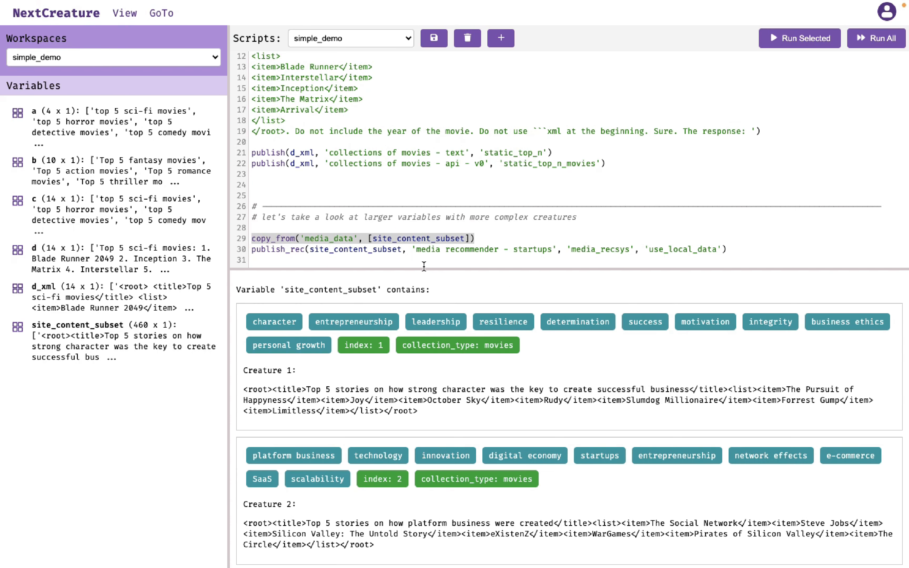
scroll(427, 398, "down", 10)
triple_click(732, 251)
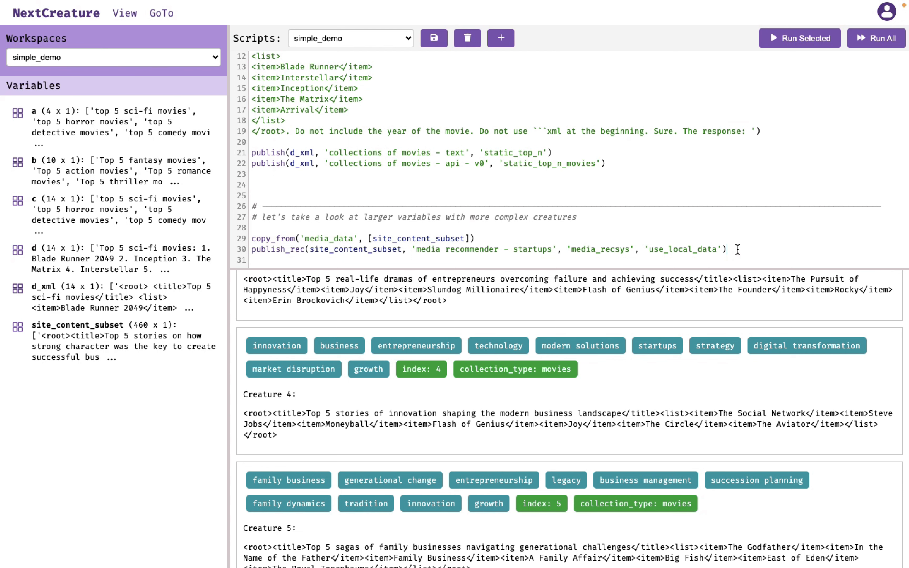
left_click(811, 38)
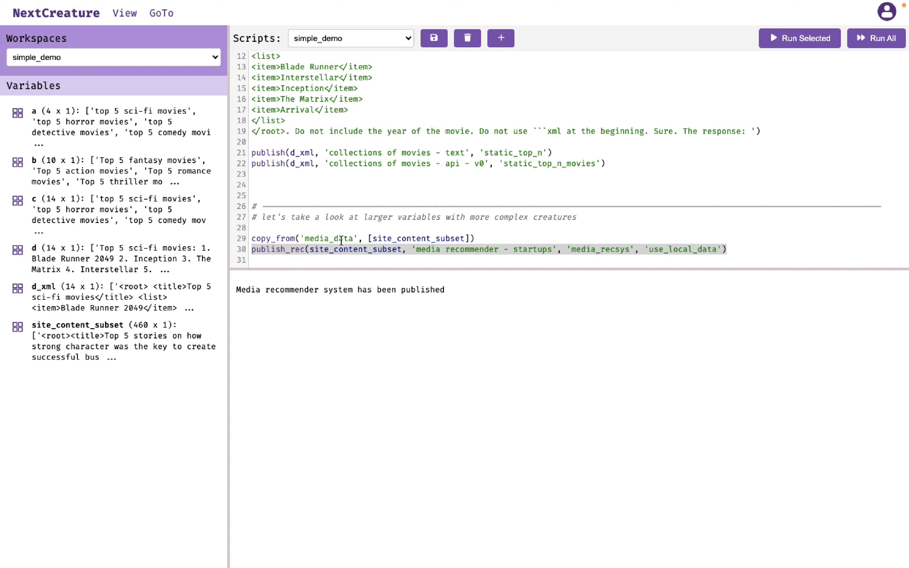
double_click(357, 249)
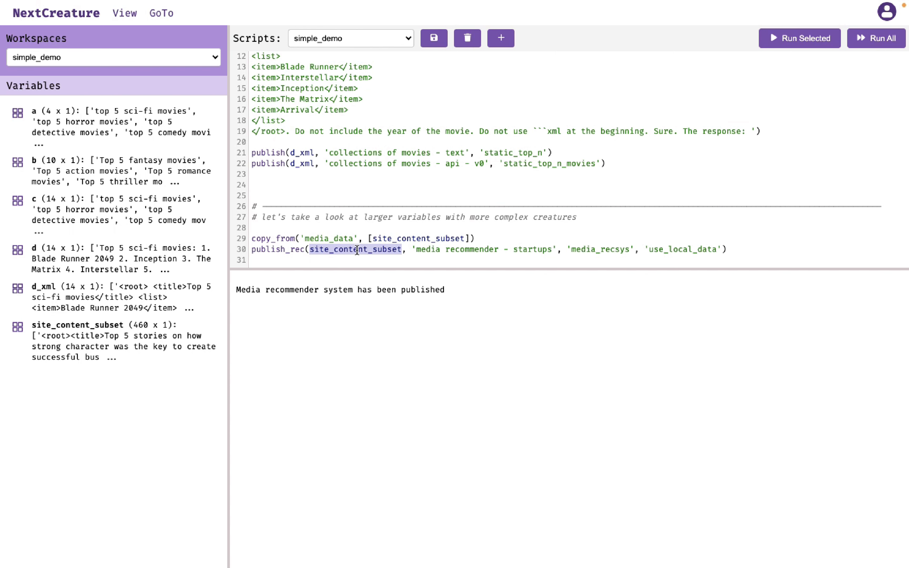
In the Playground, open 'media recommender - startups' under Recommender System (media)
mouse_move(154, 22)
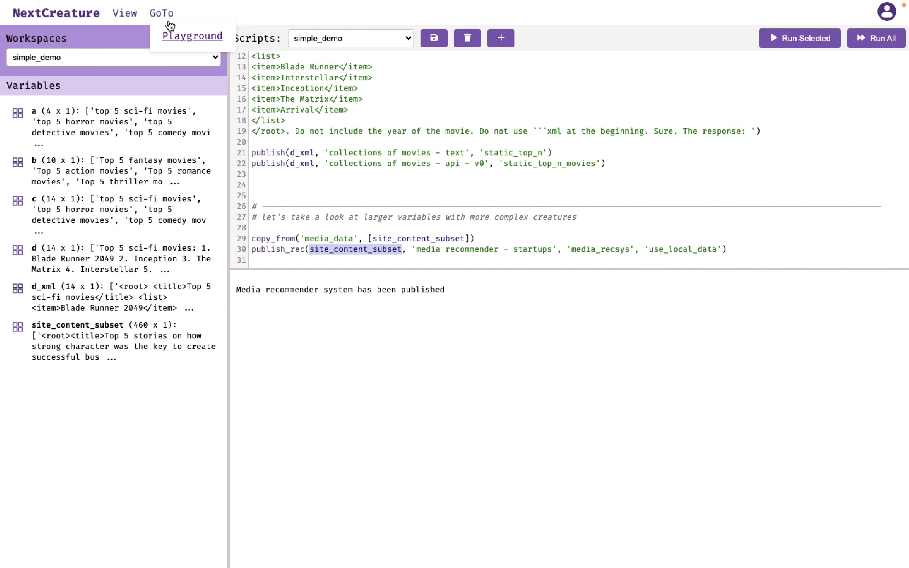
left_click(187, 37)
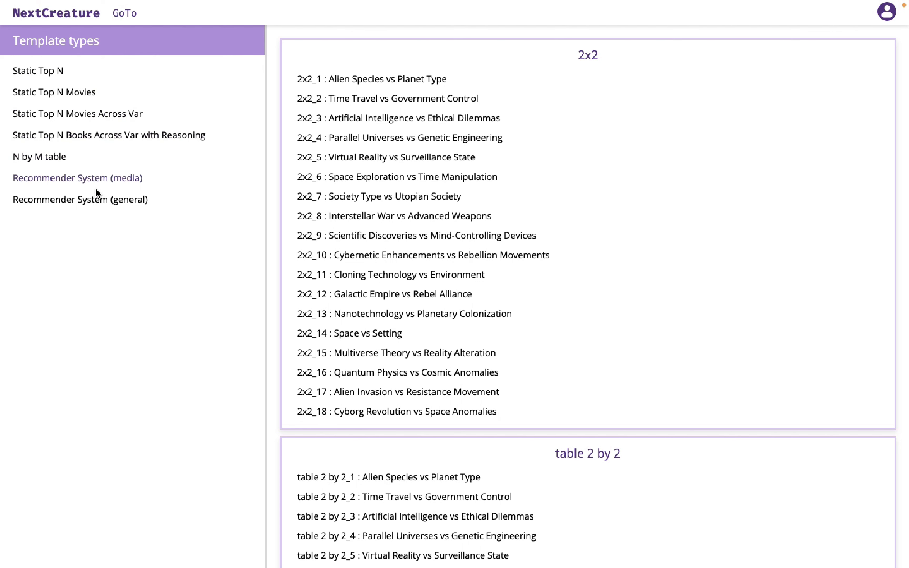
left_click(115, 179)
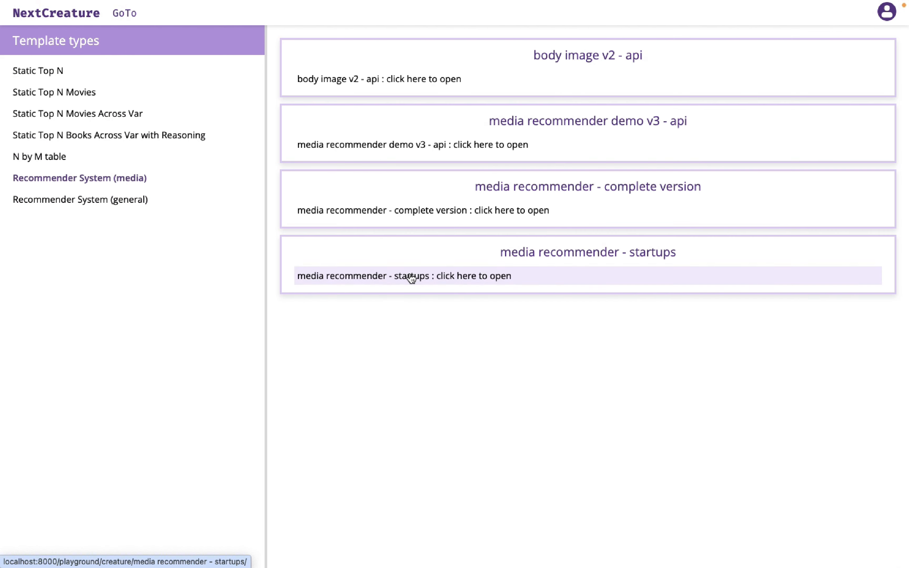
left_click(472, 277)
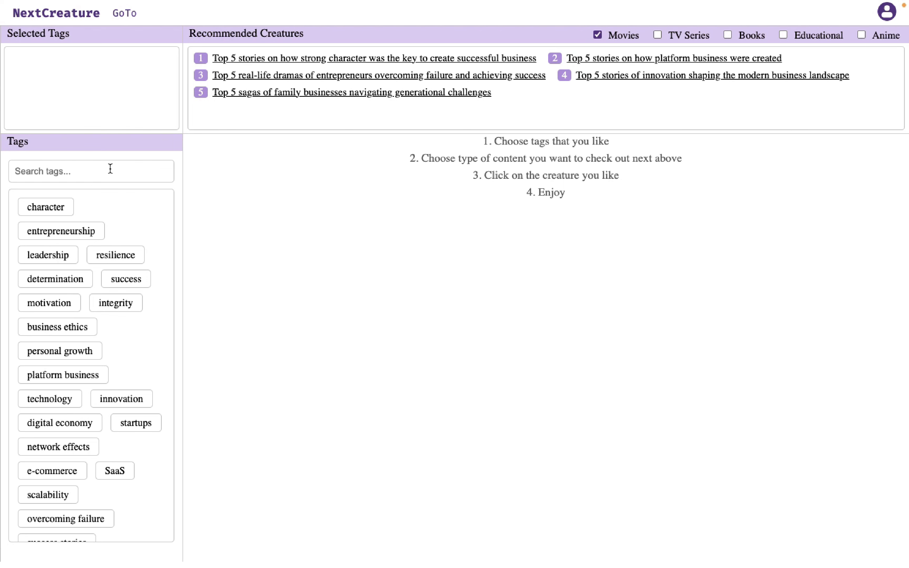
Search the tags for 'tech' and select technology, then add the engineering and software tags to the selection
type("tech")
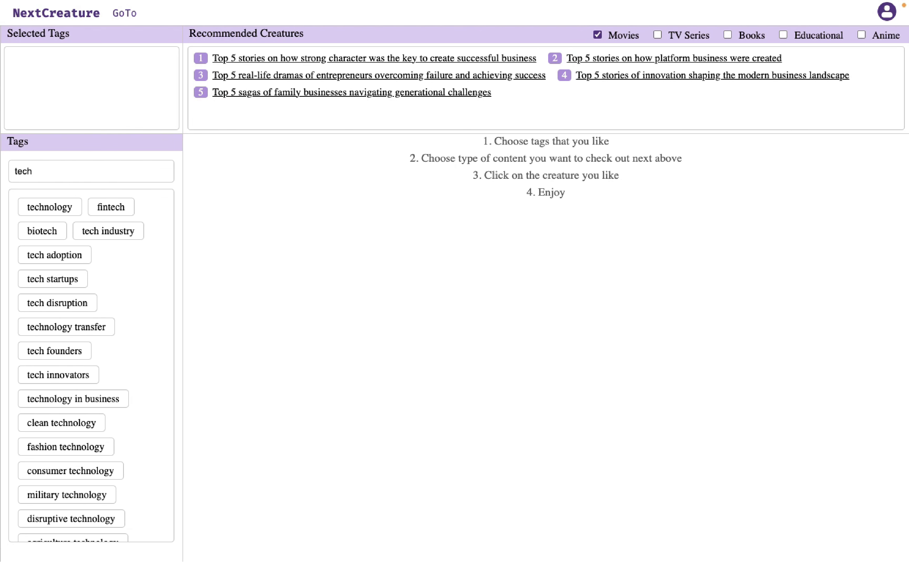
left_click(54, 209)
left_click(63, 175)
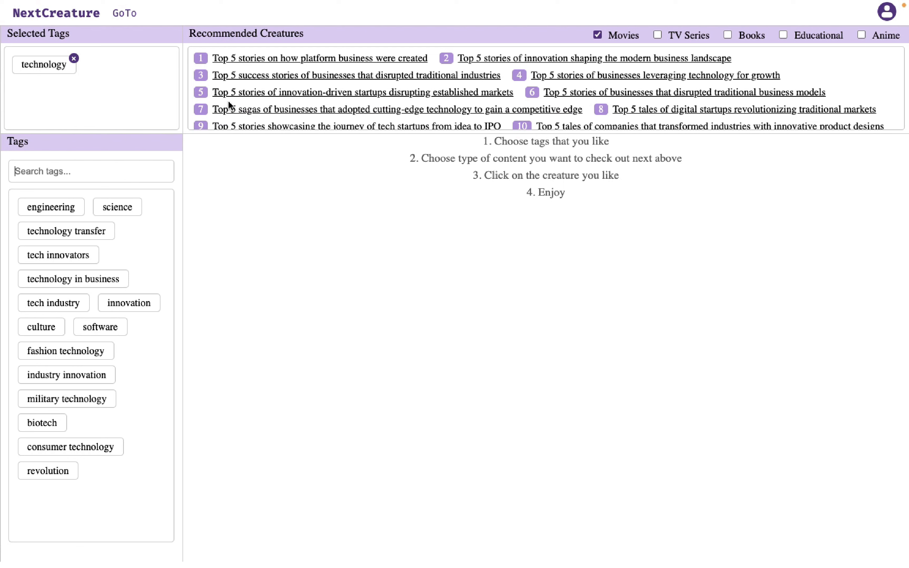
left_click(51, 209)
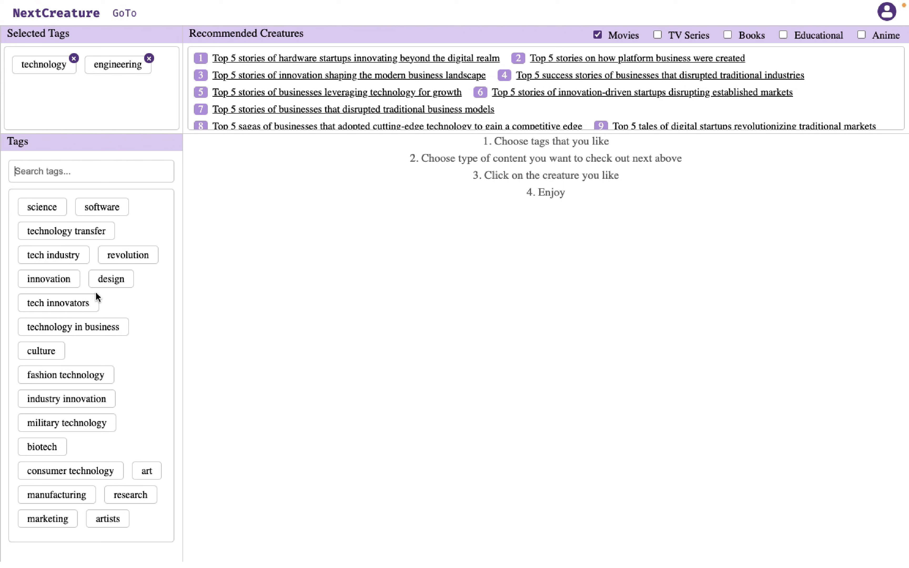
left_click(115, 208)
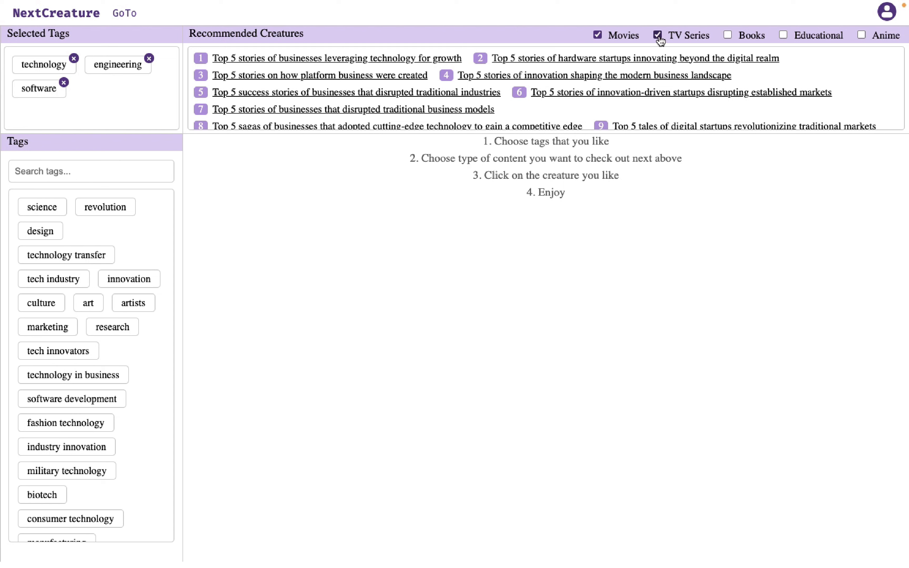
Include TV Series, Books and Educational content, and browse the recommendations for 'Top 5 stories of businesses leveraging technology for growth'
left_click(727, 35)
left_click(783, 36)
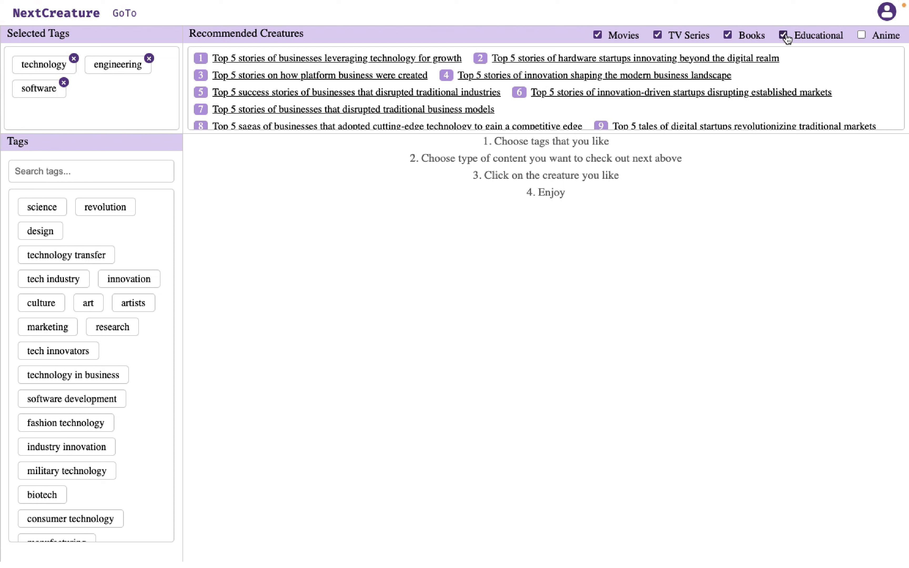
left_click(370, 62)
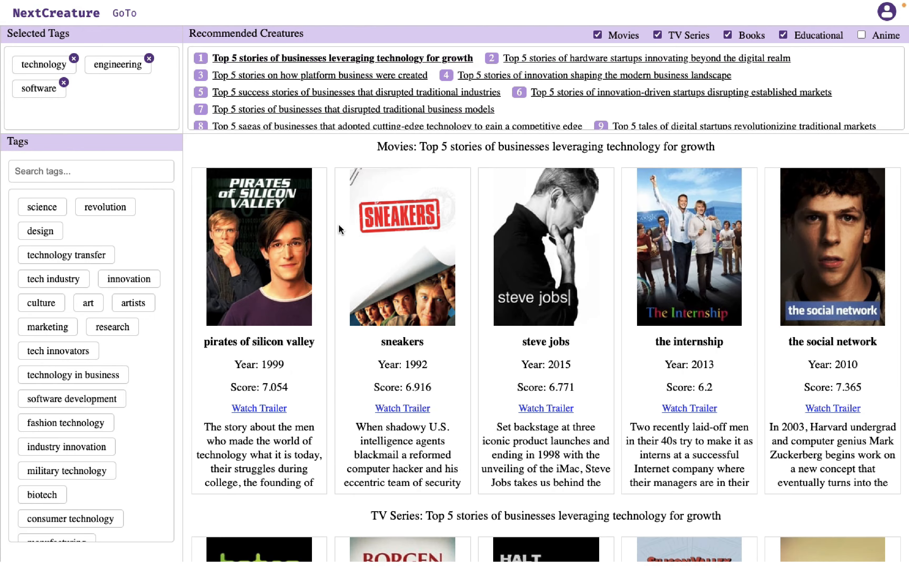
scroll(339, 224, "down", 10)
scroll(339, 224, "up", 3)
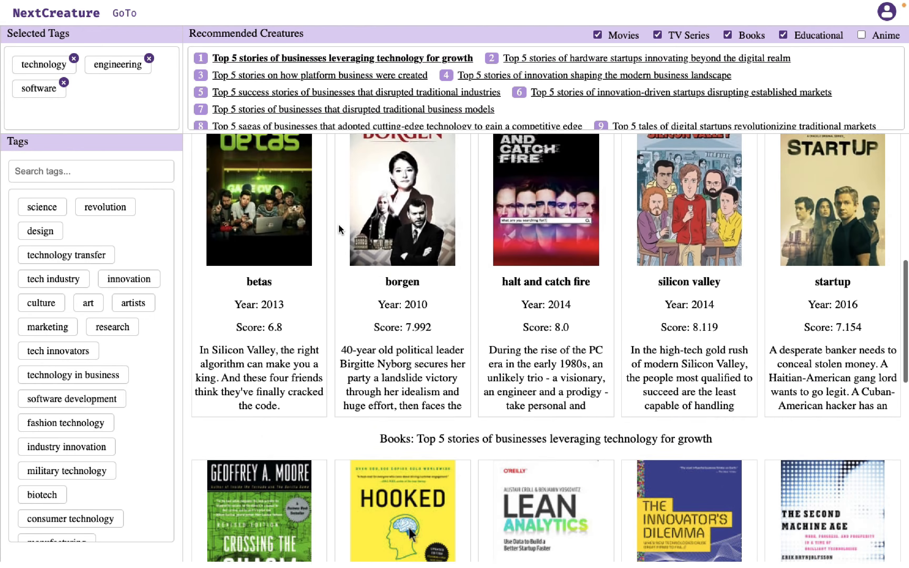
scroll(339, 224, "down", 15)
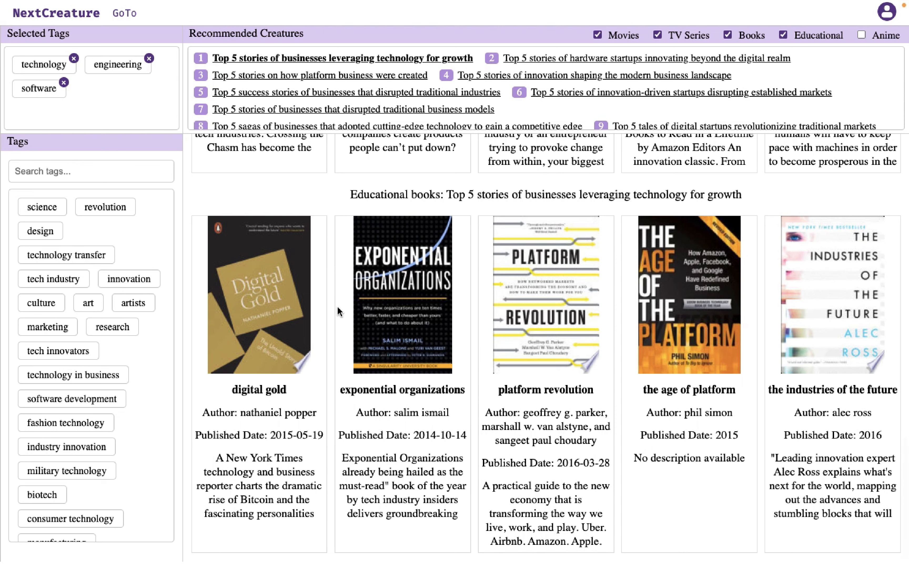
scroll(330, 384, "up", 4)
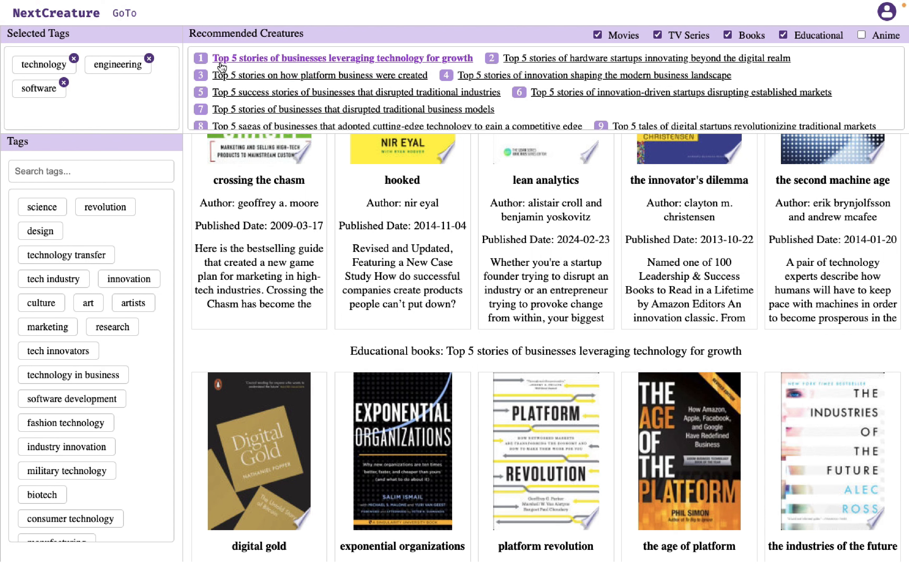
Return to the Playground and open 'media recommender - complete version' under Recommender System (media)
left_click(126, 15)
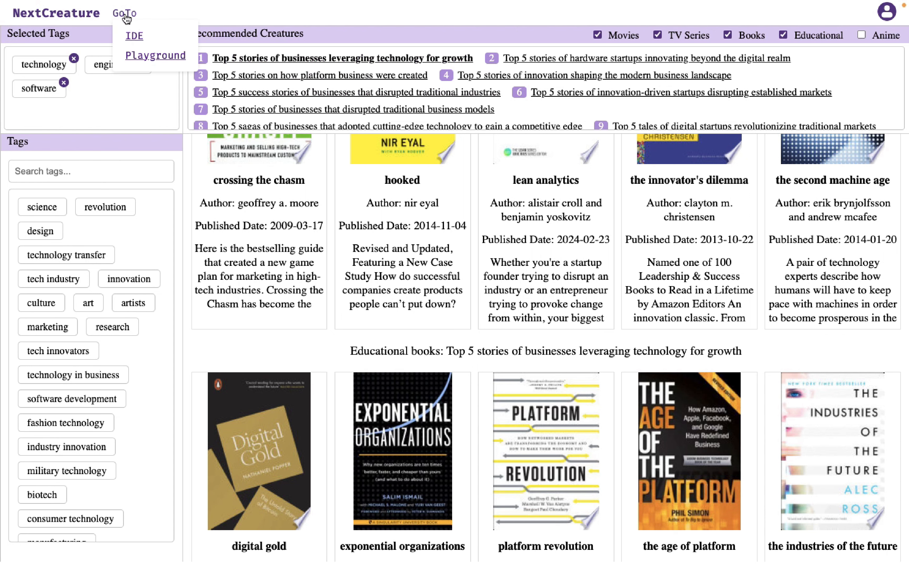
left_click(153, 54)
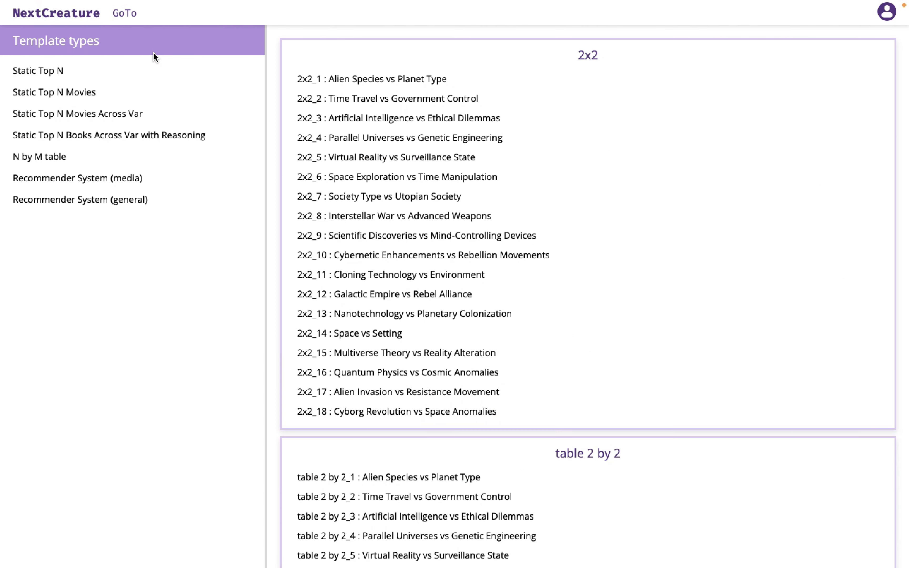
left_click(109, 180)
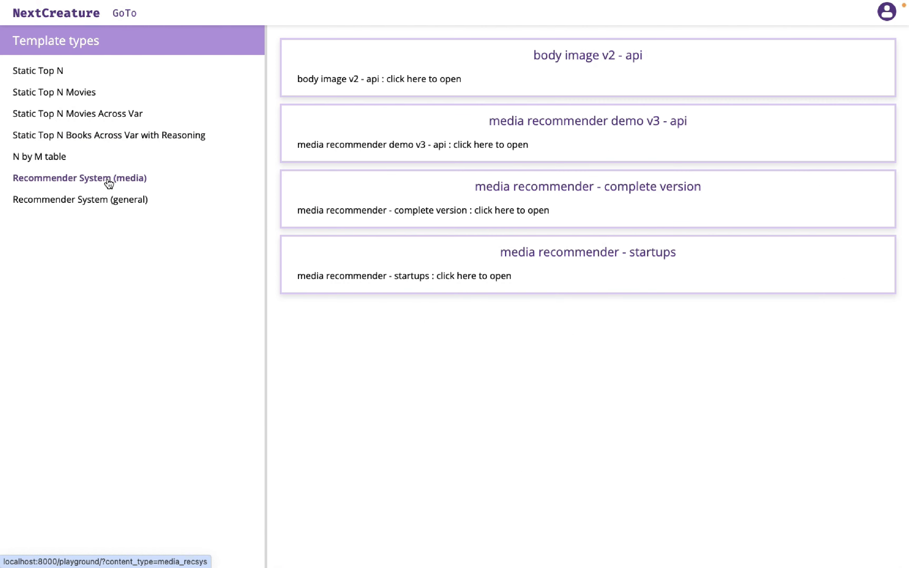
left_click(487, 213)
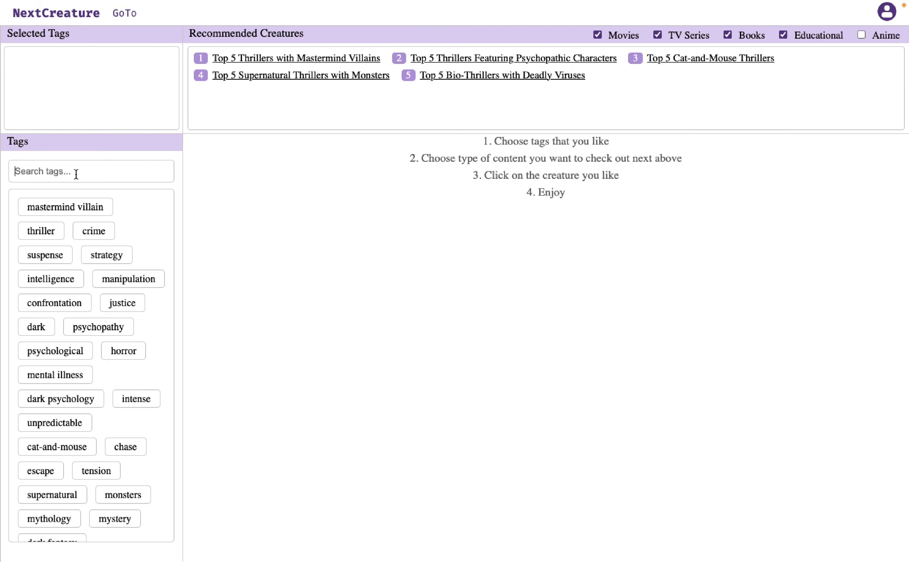
Search the tags for 'start' and select the startup tag
type("sta")
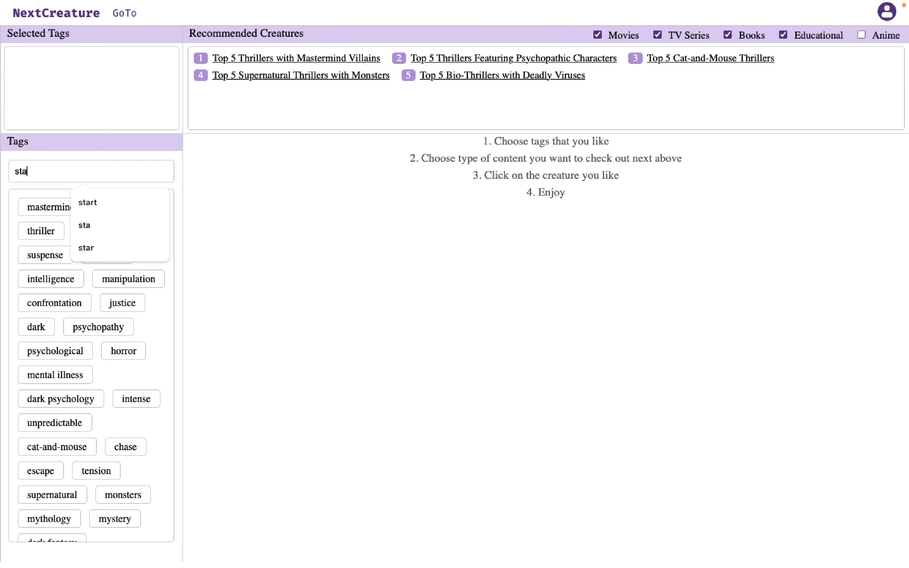
type("rt")
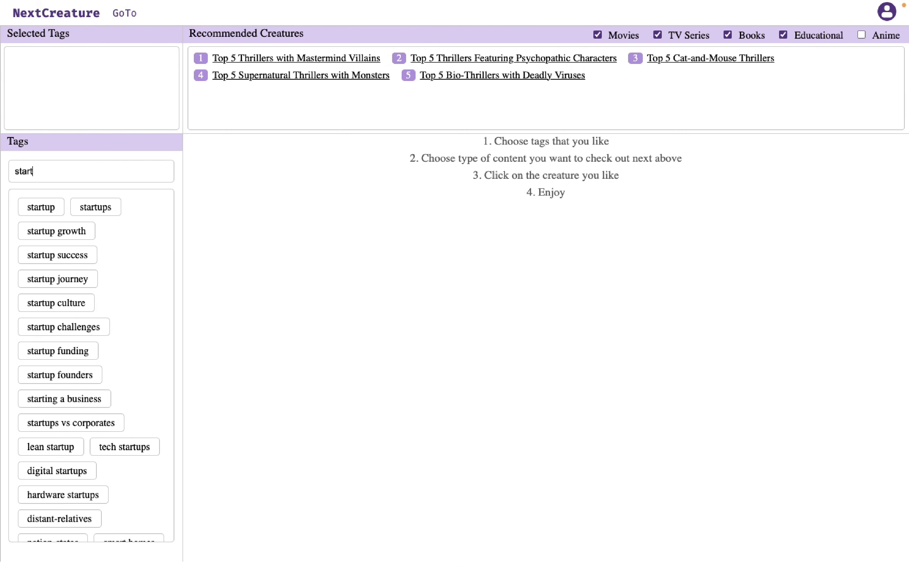
left_click(45, 204)
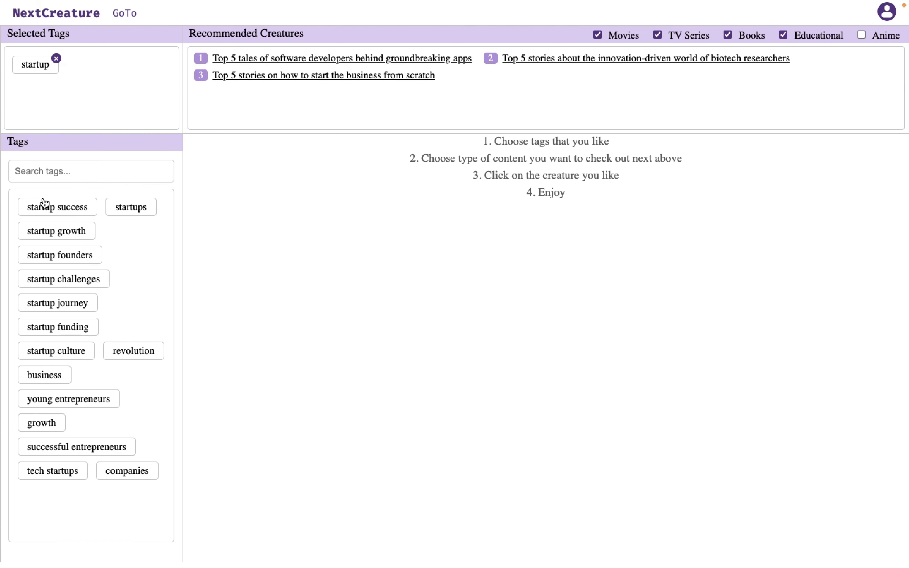
Add the startups tag and browse 'Top 5 tales of software developers behind groundbreaking apps' and 'Top 5 dramas following the innovation-driven lives of tech entrepreneurs'
left_click(136, 211)
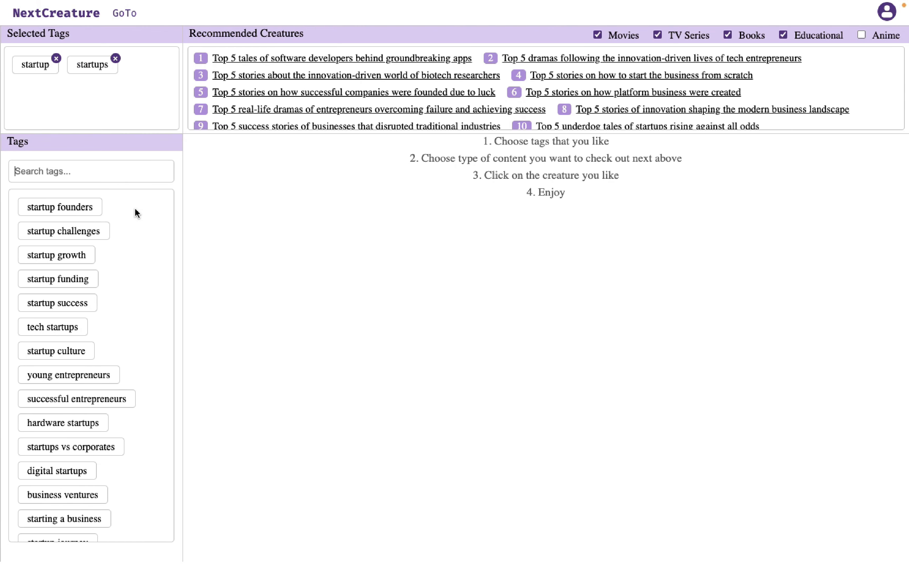
left_click(391, 60)
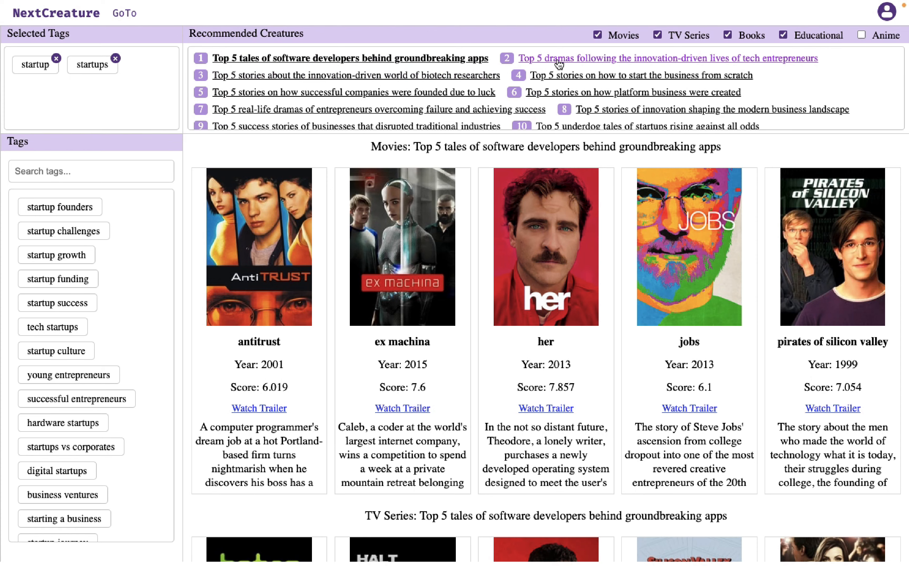
left_click(559, 61)
scroll(410, 270, "down", 15)
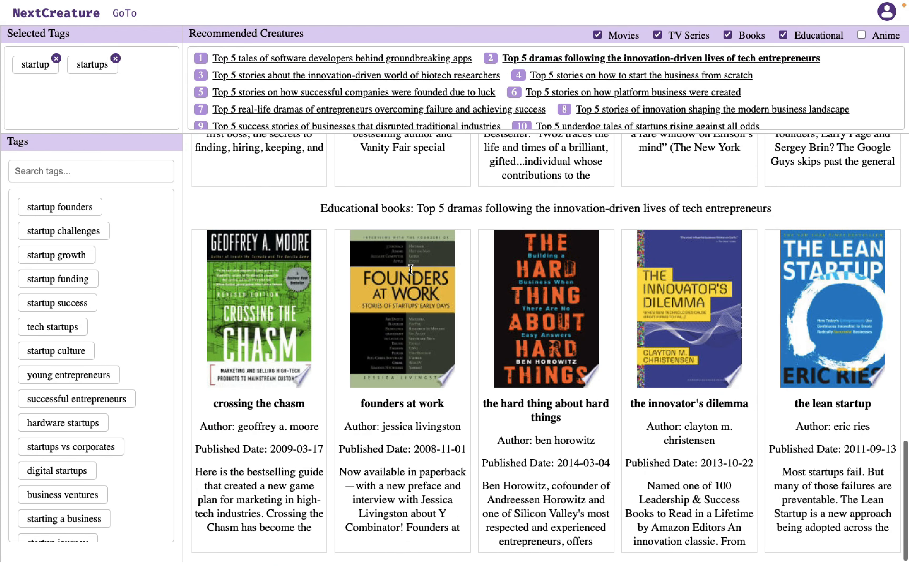
Remove the startup and startups tags from the selection and search the tags for 'alie'
left_click(57, 58)
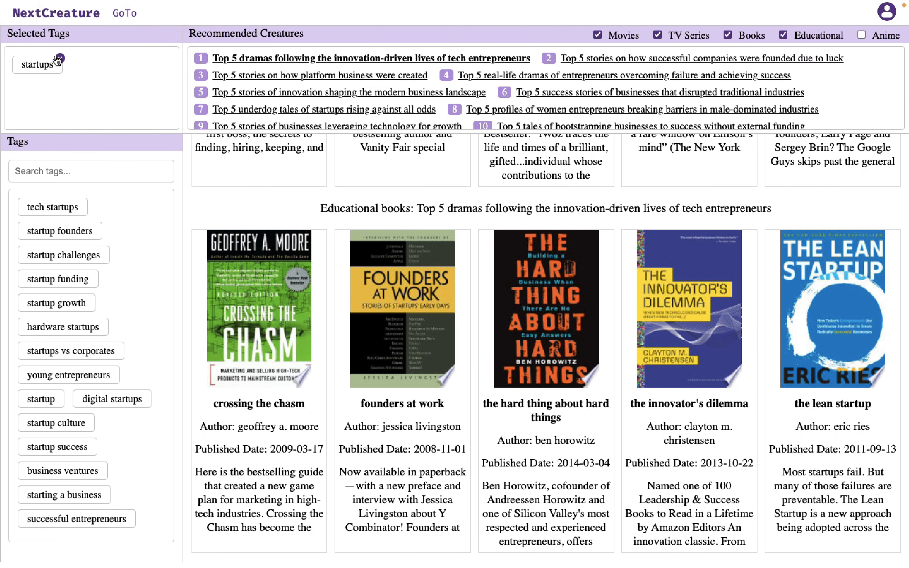
left_click(43, 174)
type("alien")
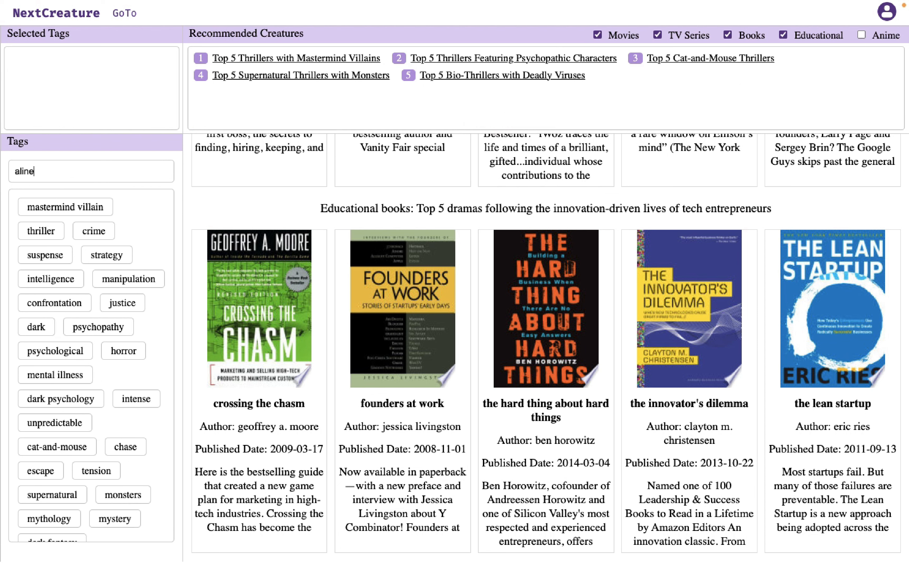
key("BackSpace")
key("BackSpace")
type("e")
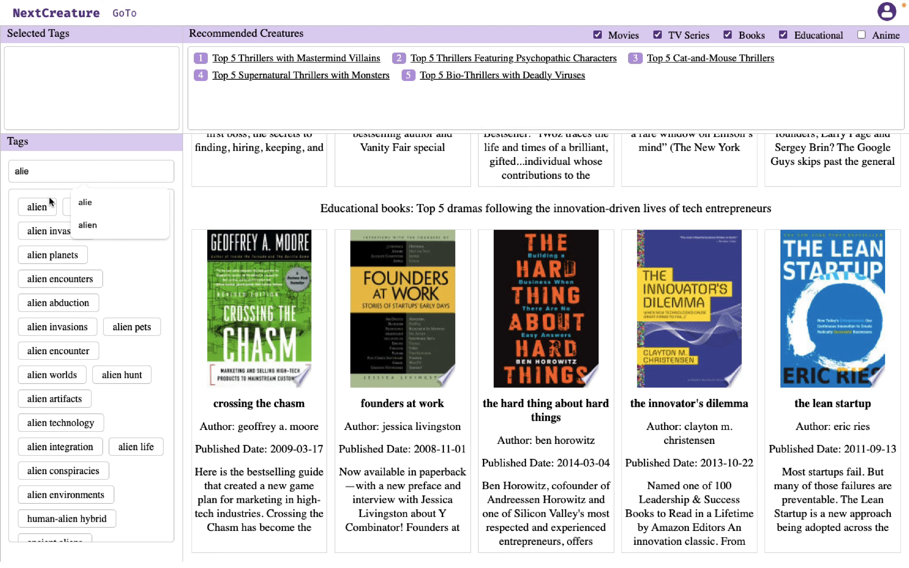
Select the tags alien, aliens, alien invasions, alien invasion, alien encounter, alien encounters and extraterrestrial beings
left_click(45, 210)
left_click(40, 215)
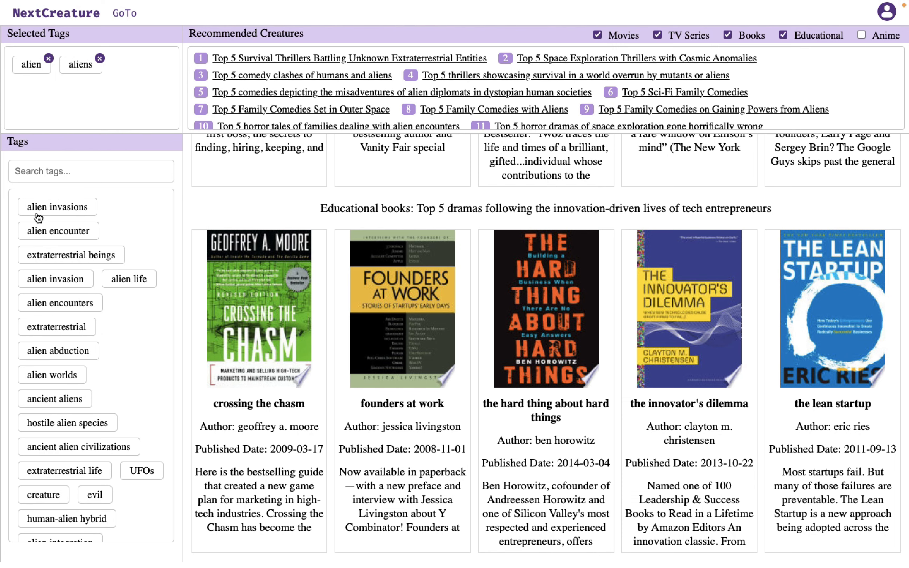
left_click(57, 209)
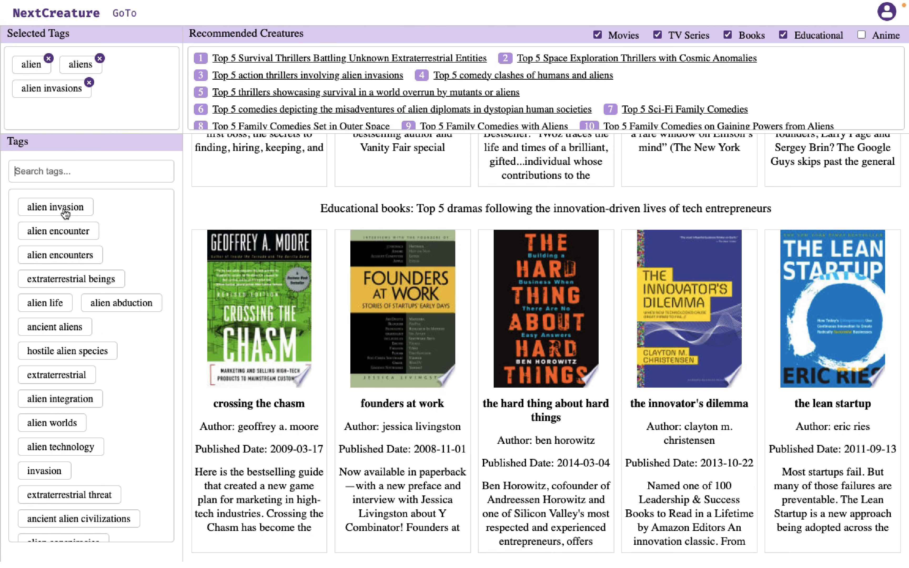
left_click(65, 213)
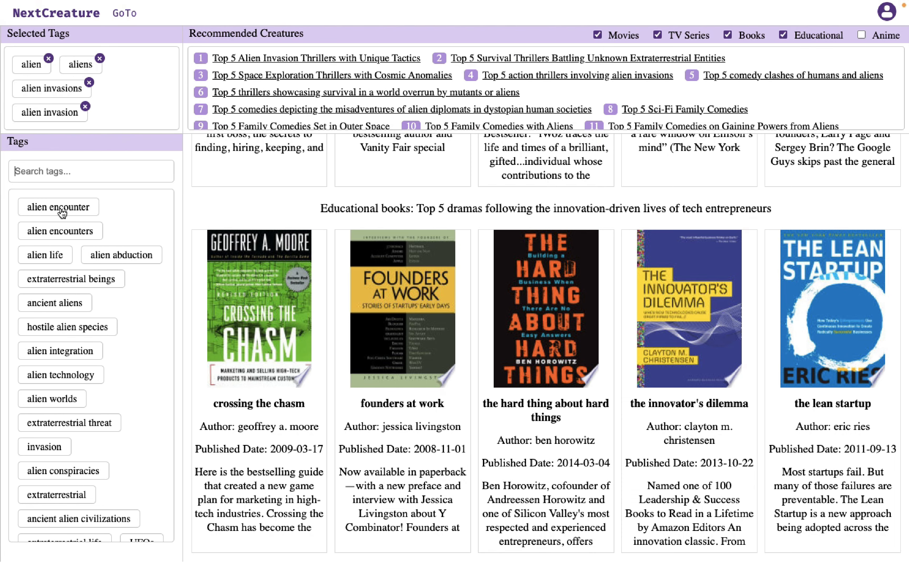
left_click(62, 213)
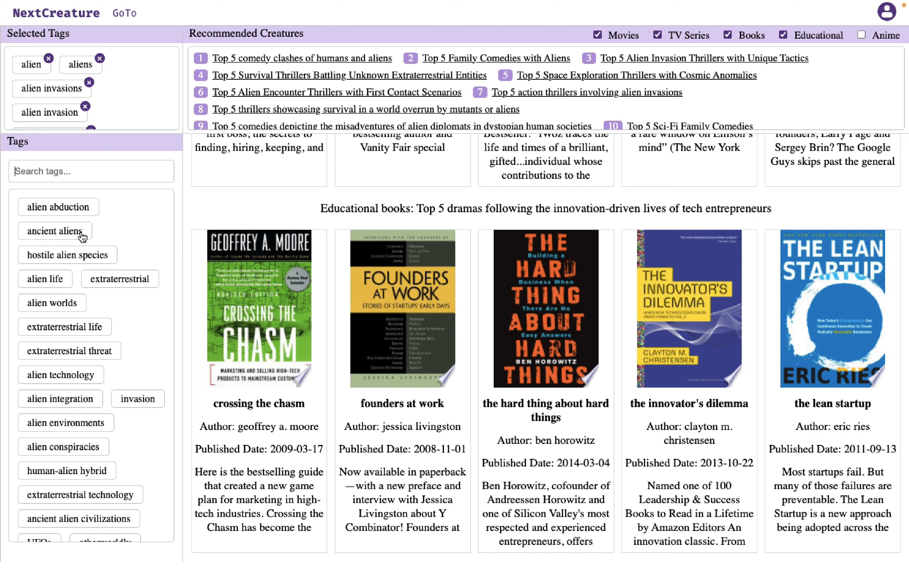
scroll(108, 108, "down", 3)
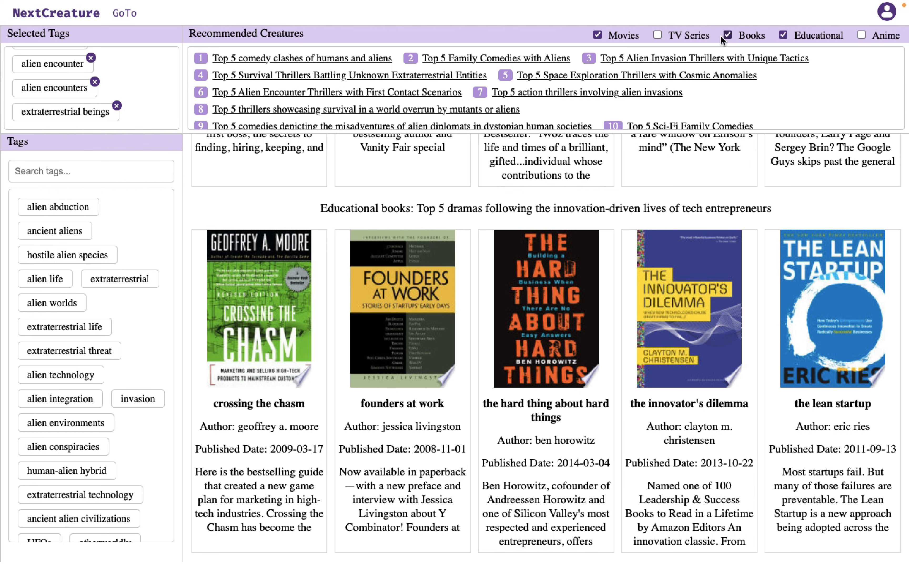
Limit the content to Movies and browse the recommended alien lists from 'Top 5 comedy clashes of humans and aliens' to 'Top 5 action thrillers involving alien invasions'
left_click(786, 33)
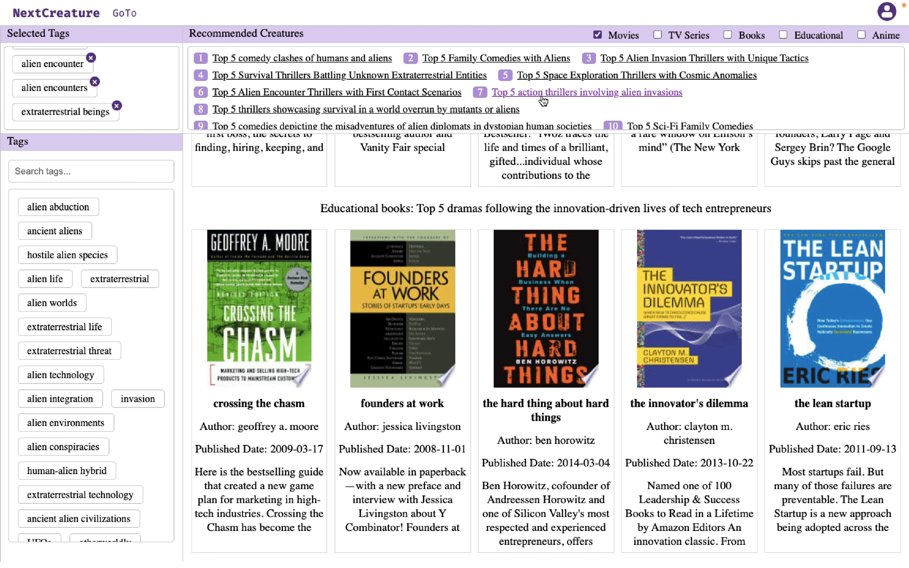
left_click(321, 59)
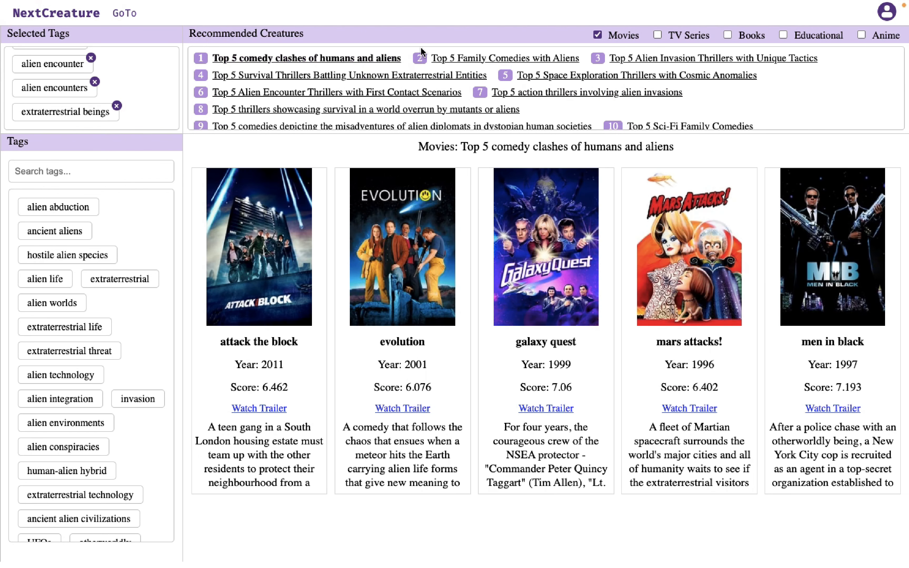
left_click(491, 59)
left_click(628, 59)
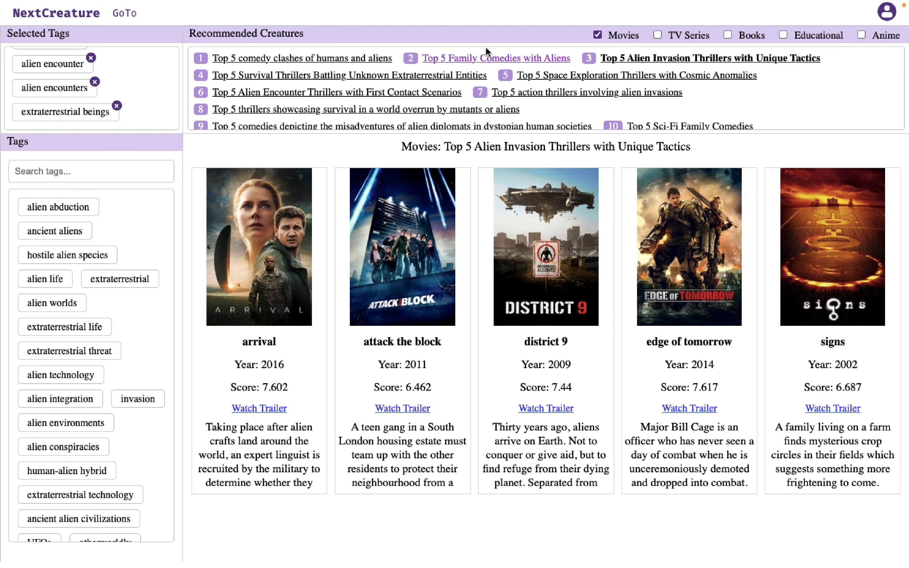
left_click(335, 77)
left_click(565, 77)
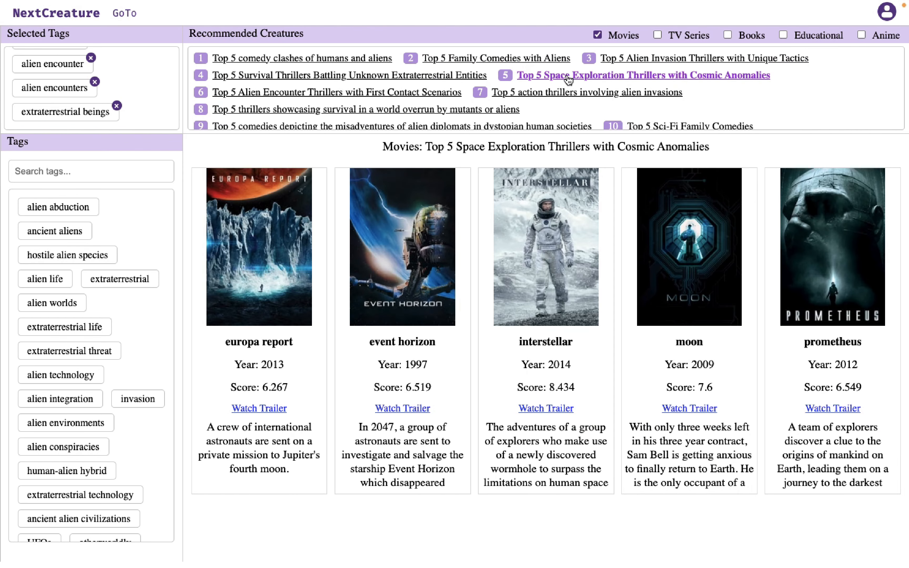
left_click(362, 93)
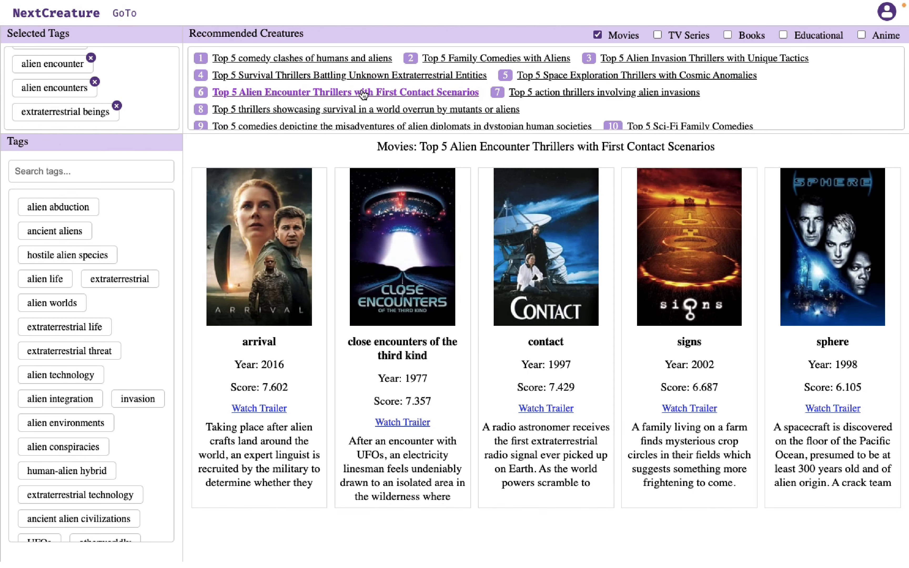
left_click(558, 91)
Include TV Series, Books, Educational and Anime content, and browse 'Top 5 thrillers showcasing survival in a world overrun by mutants or aliens'
left_click(658, 35)
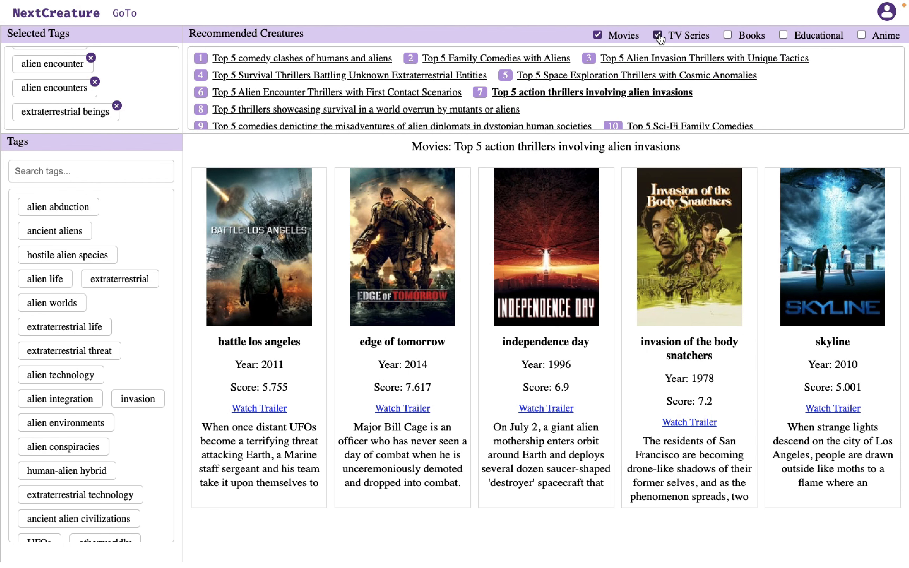
left_click(731, 36)
left_click(795, 37)
scroll(488, 75, "down", 2)
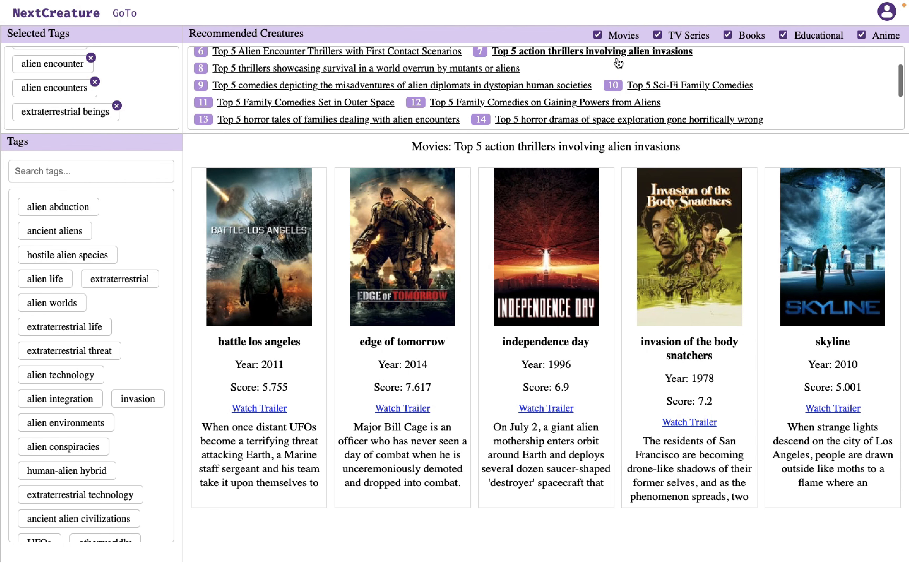
left_click(365, 69)
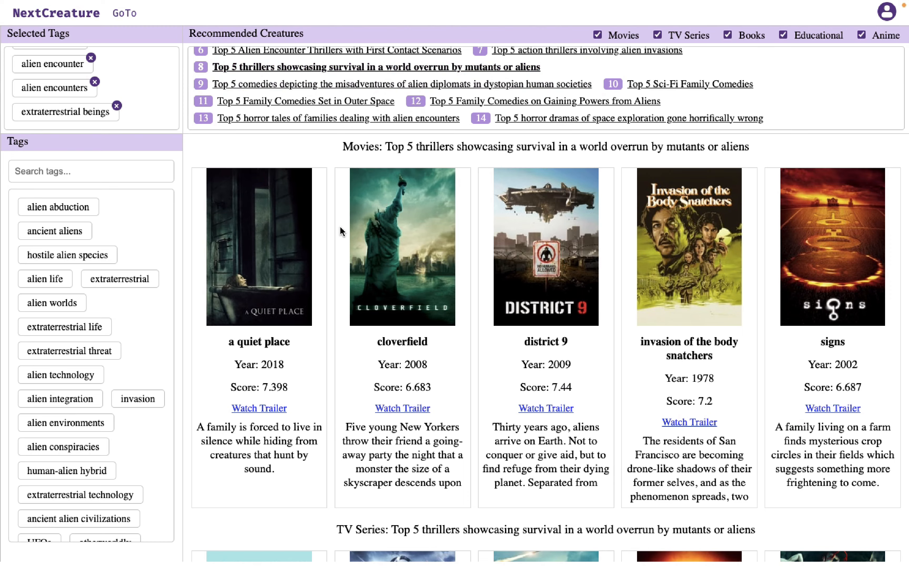
scroll(342, 233, "down", 6)
scroll(340, 237, "down", 10)
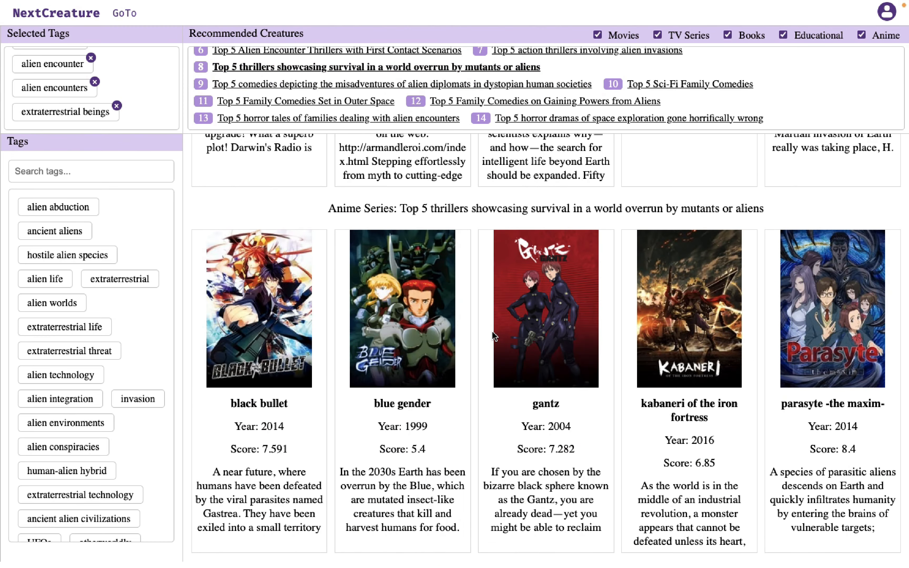
Return to the IDE and open the productivity_hints workspace together with the productivity_hints script
mouse_move(124, 16)
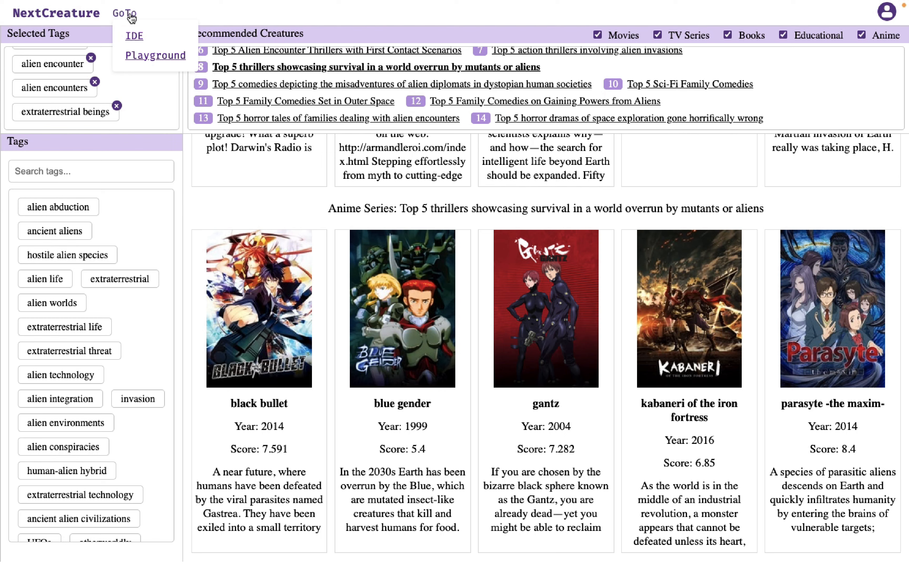
left_click(137, 35)
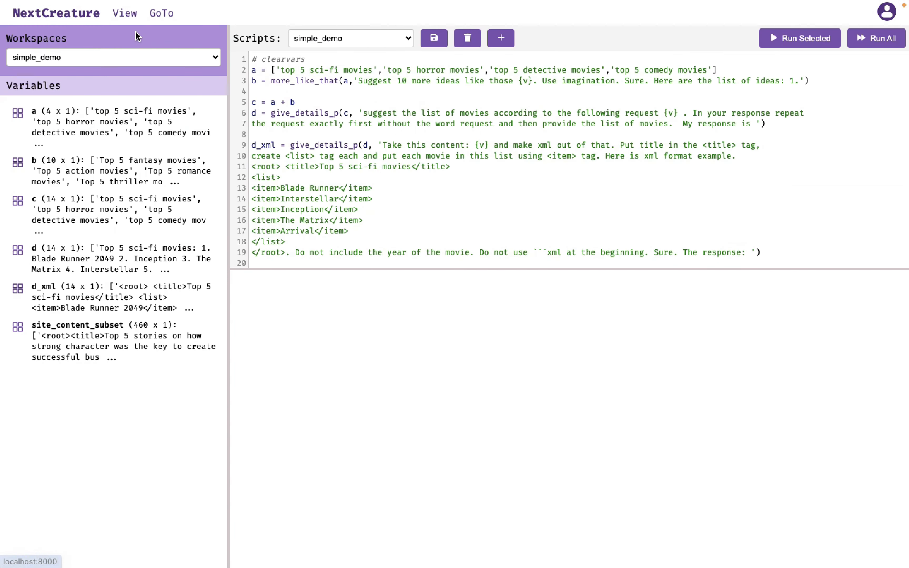
left_click(62, 56)
left_click(59, 84)
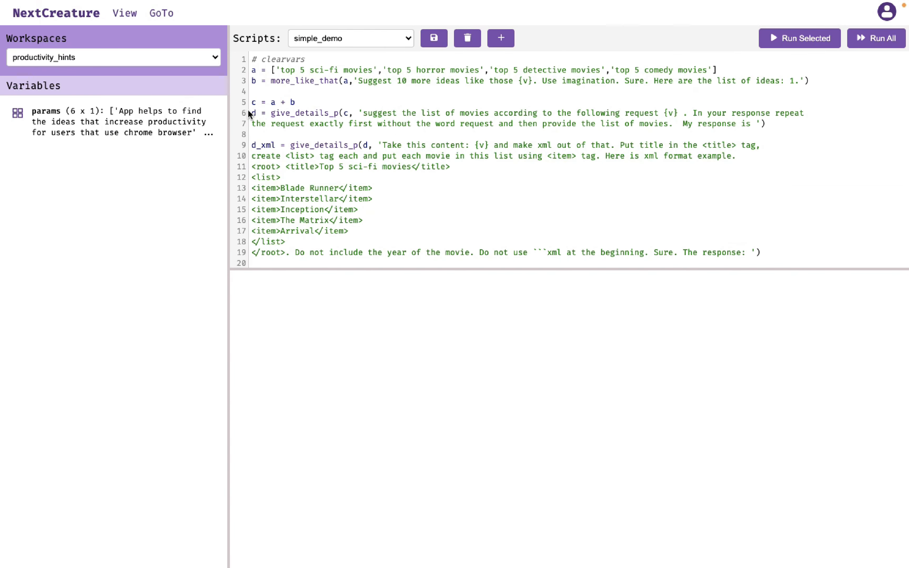
left_click(389, 40)
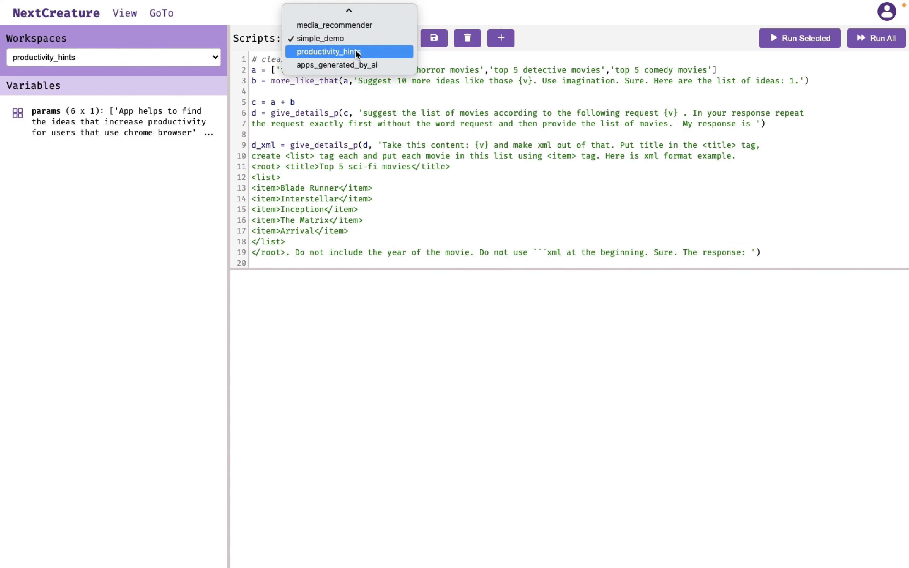
left_click(356, 52)
Examine the ideas_explorer call in the script and the contents of the params variable, including its ideas_prompt text
left_click(314, 107)
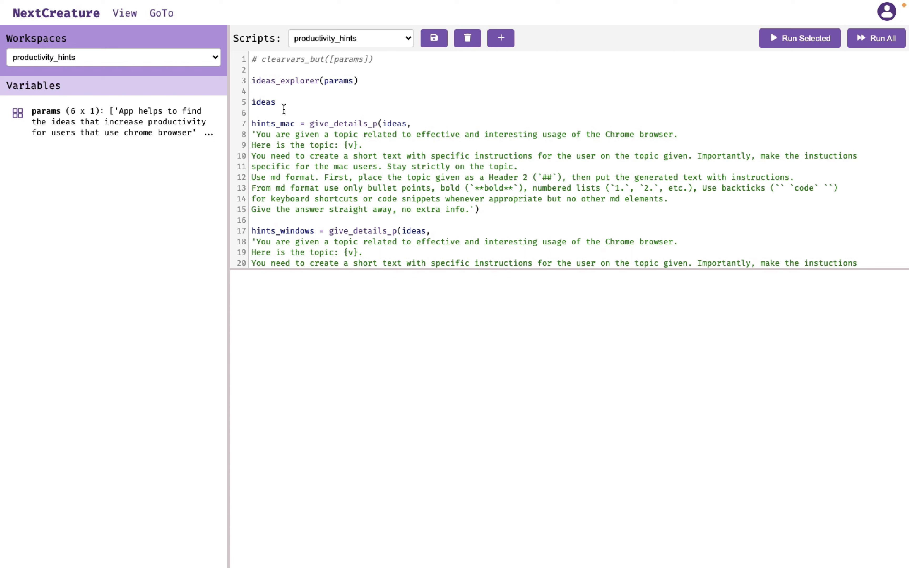
left_click(284, 82)
left_click(51, 116)
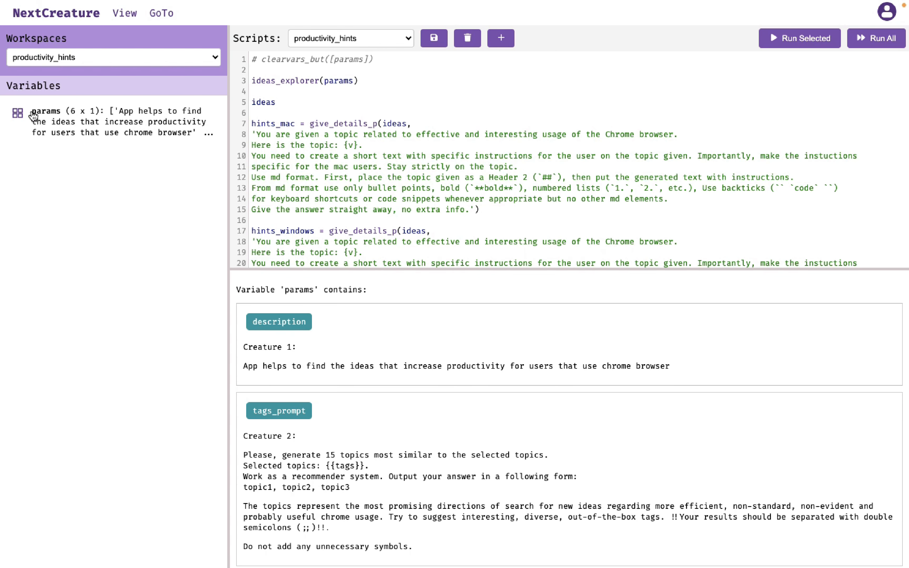
scroll(286, 340, "down", 1)
scroll(287, 339, "down", 5)
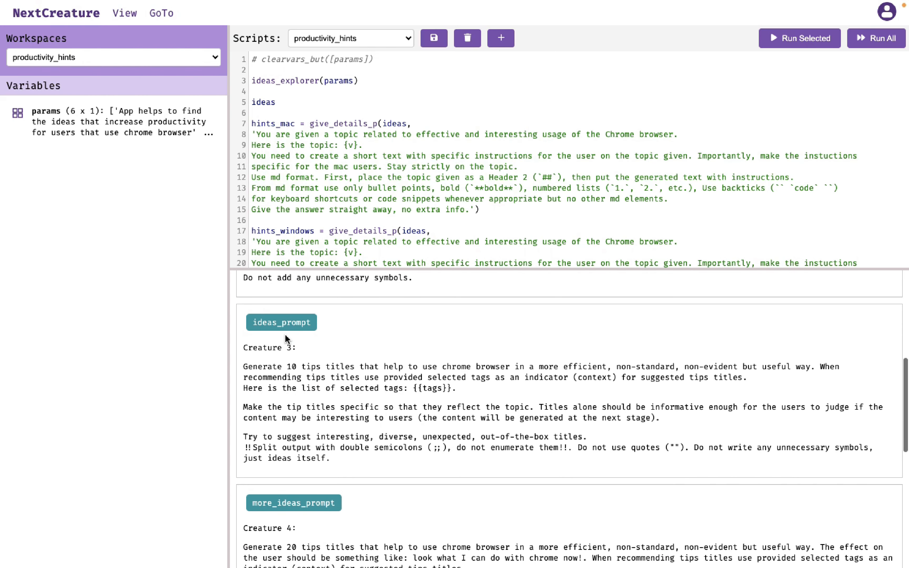
left_click_drag(243, 366, 348, 469)
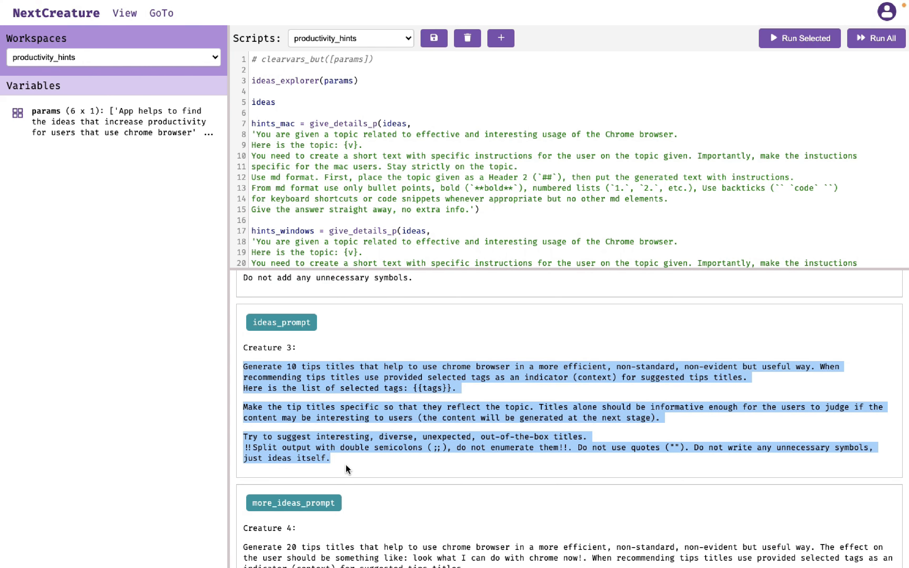
Run only the ideas_explorer(params) line of the productivity_hints script
double_click(272, 79)
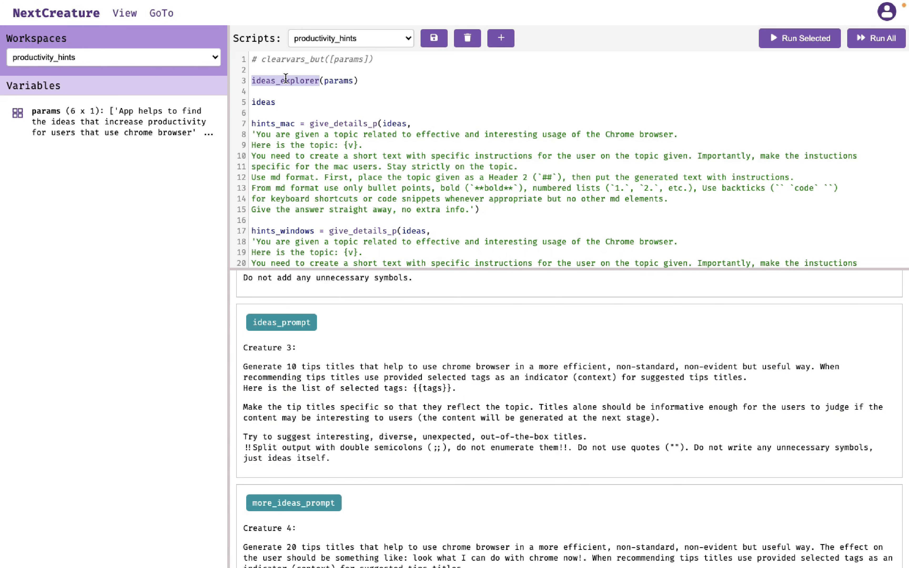
left_click(361, 82, "shift")
left_click(808, 38)
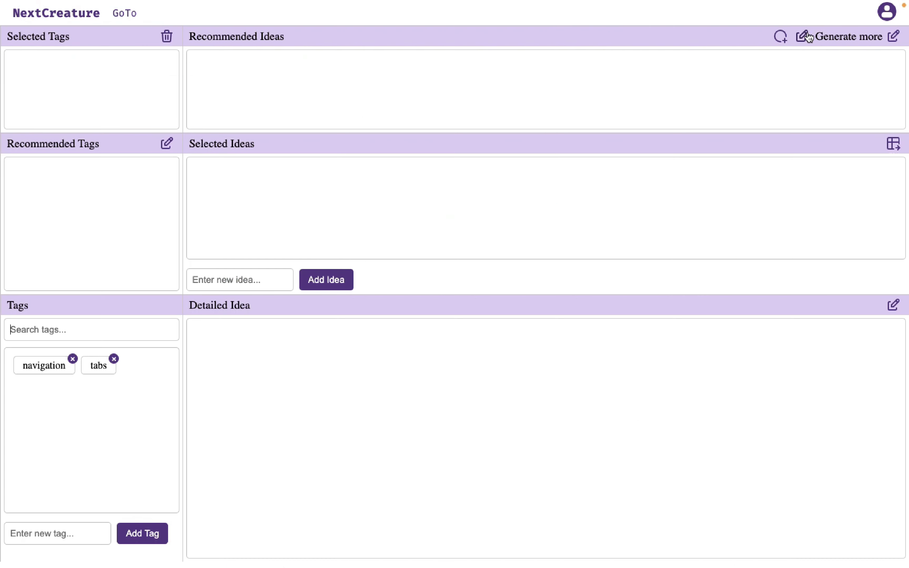
Select the navigation and tabs tags, then add the recommended keyboard shortcuts tag
left_click(44, 370)
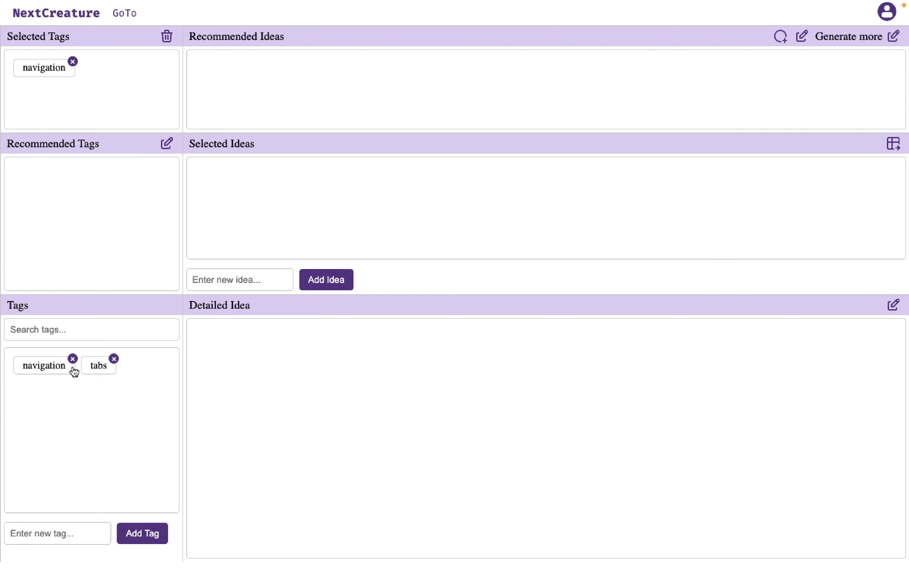
left_click(94, 370)
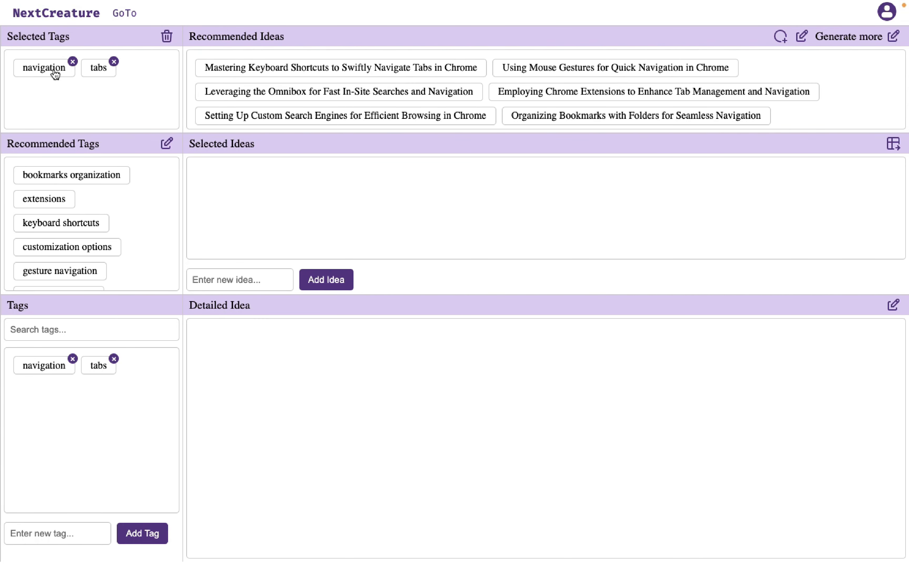
left_click(82, 229)
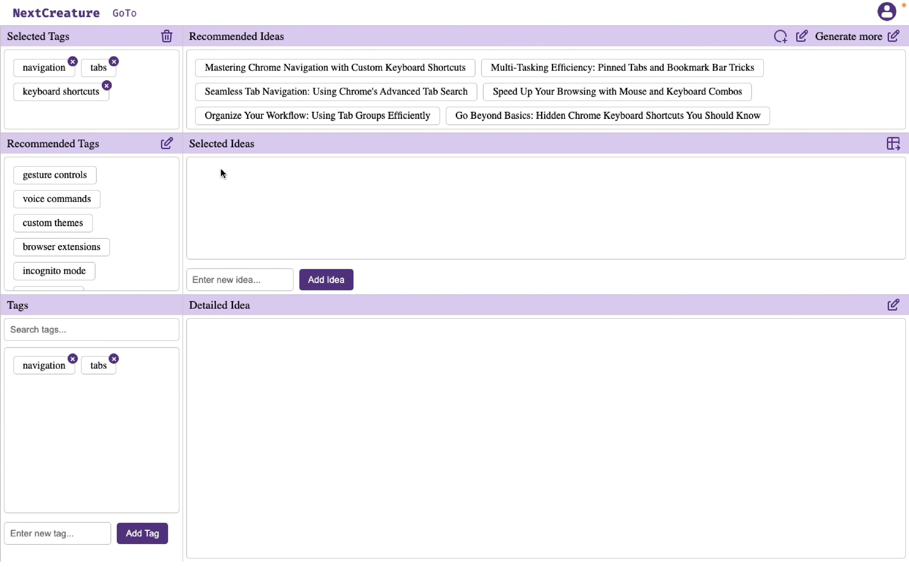
Add the first four recommended ideas, from 'Mastering Chrome Navigation with Custom Keyboard Shortcuts' to 'Speed Up Your Browsing with Mouse and Keyboard Combos', to the selected ideas
left_click(372, 71)
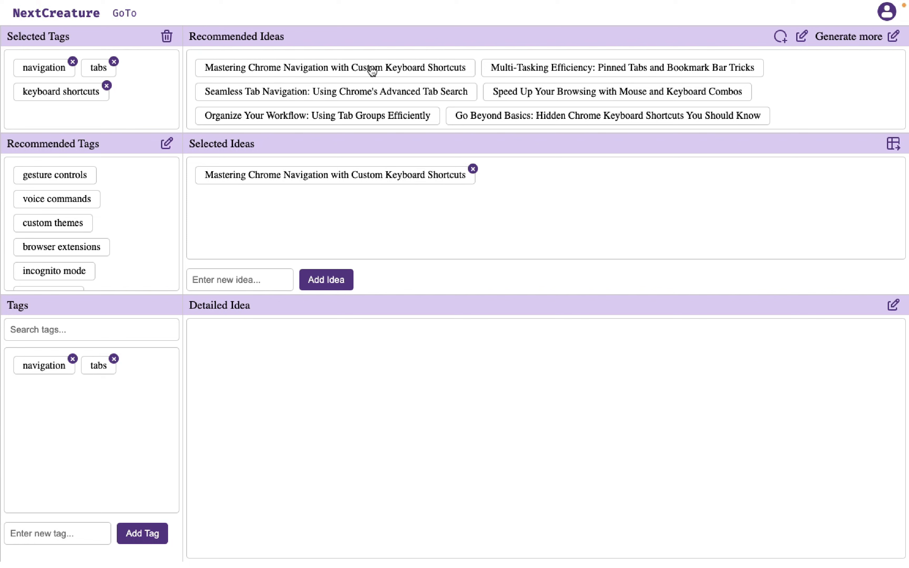
left_click(514, 72)
left_click(408, 97)
left_click(520, 96)
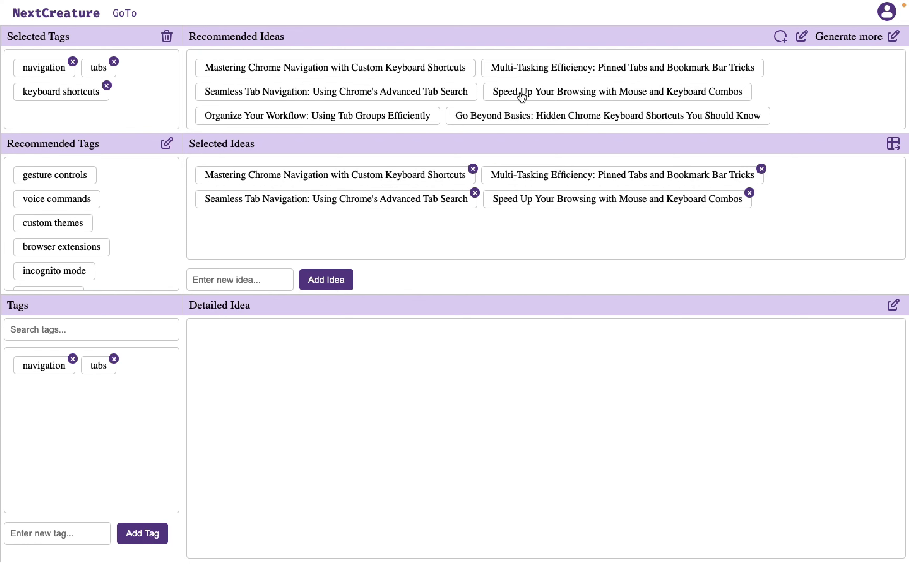
Add the recommended ideas on tab groups, hidden shortcuts, opening multiple links, session management and Chrome's Omnibox, and generate more recommendations
left_click(397, 119)
left_click(476, 122)
scroll(481, 113, "down", 3)
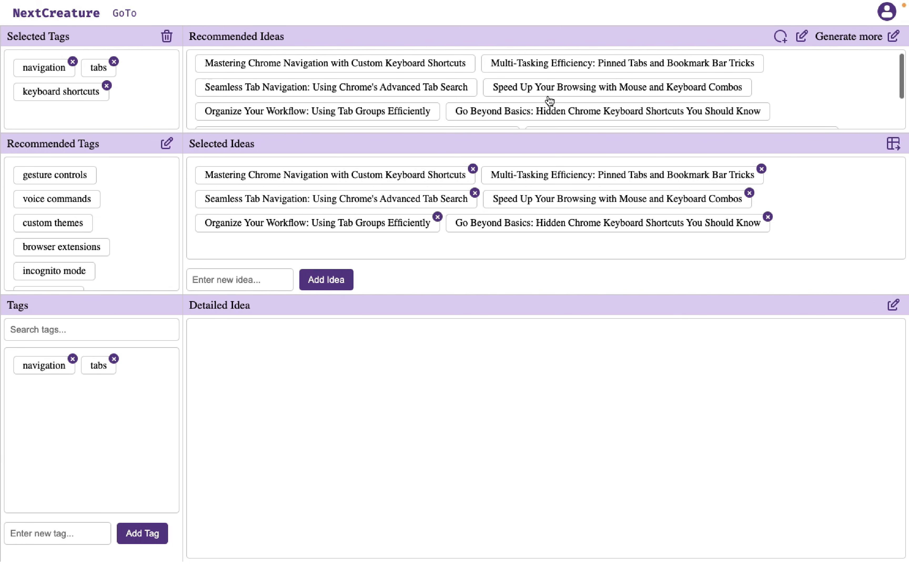
left_click(403, 88)
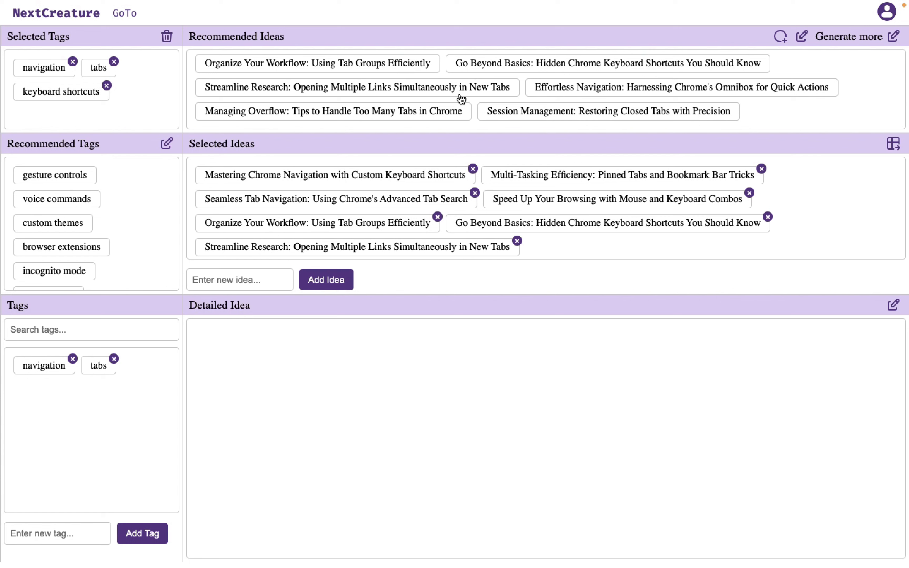
left_click(536, 113)
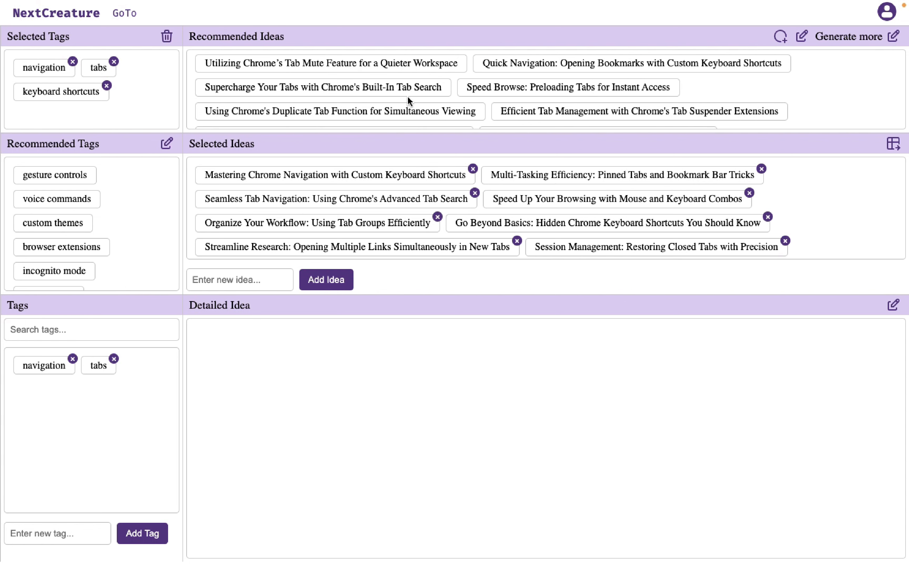
scroll(364, 206, "down", 2)
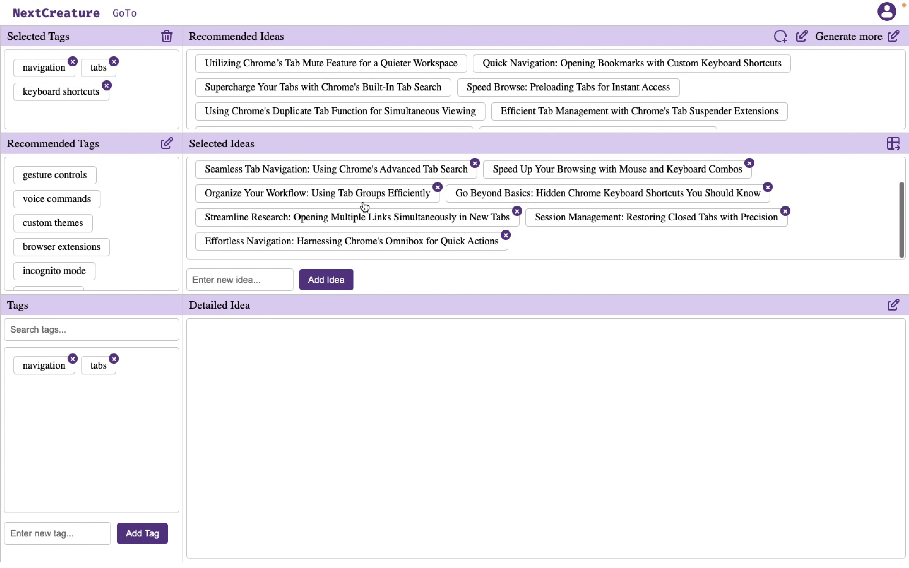
Add the first four newly recommended ideas, from 'Customizing Chrome's Toolbar for Faster Navigation' to 'Creating and Managing Tab Groups for Focused Browsing'
scroll(336, 84, "up", 3)
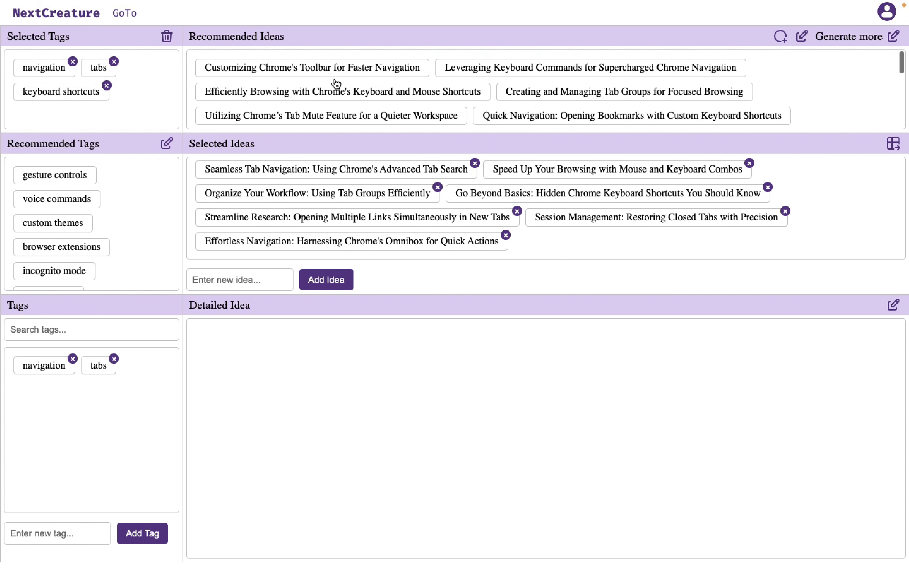
left_click(305, 77)
left_click(483, 71)
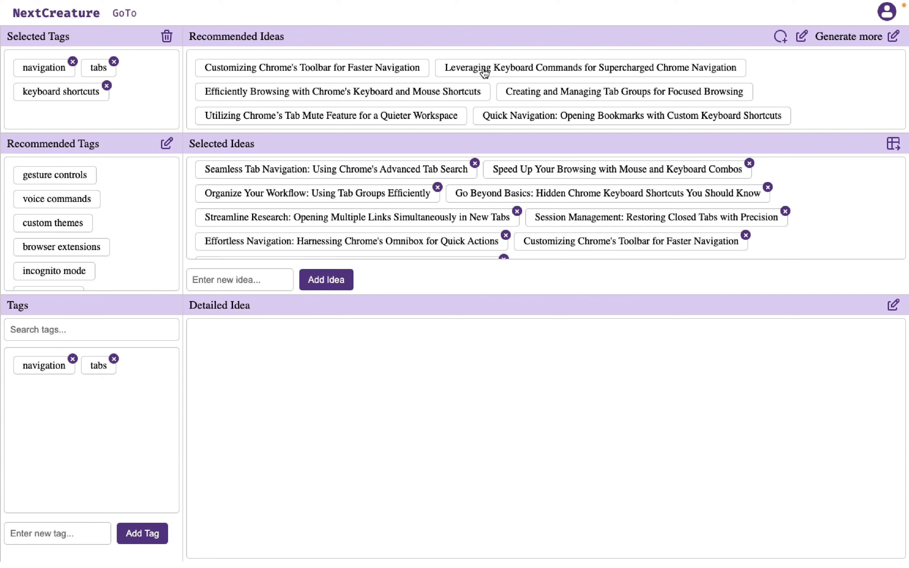
left_click(418, 94)
scroll(460, 101, "down", 5)
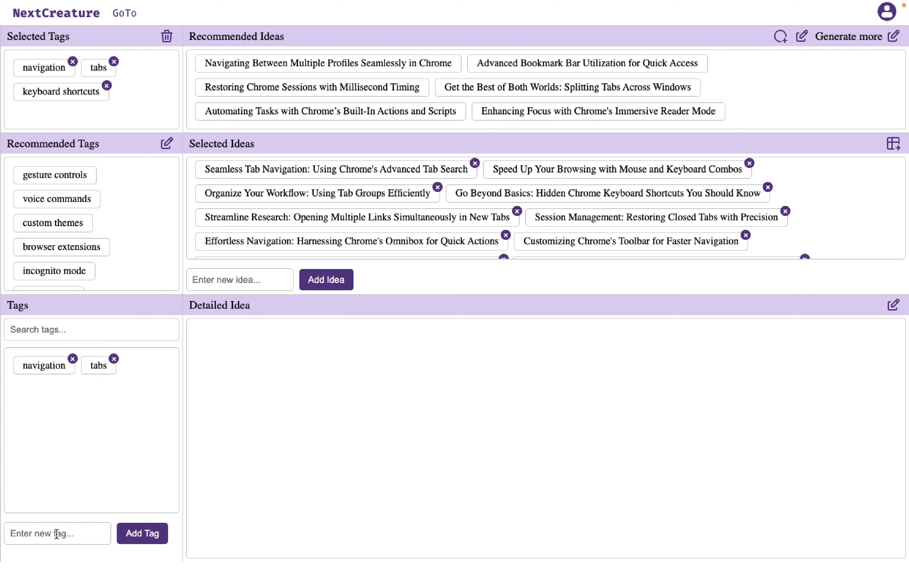
Create the new tags ad and ew, and add both to the selected tags
left_click(41, 543)
type("ad")
left_click(122, 541)
left_click(62, 534)
type("ew")
left_click(141, 534)
left_click(27, 391)
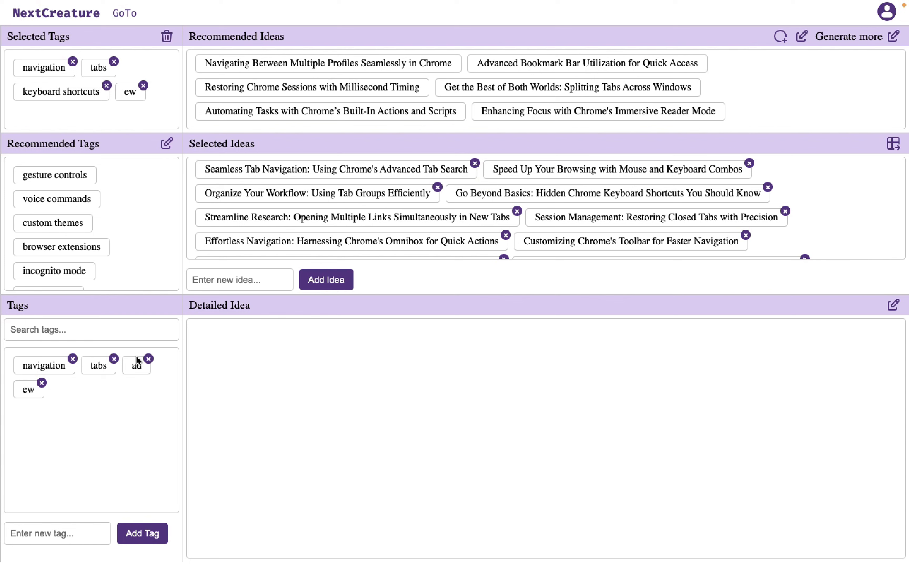
left_click(136, 362)
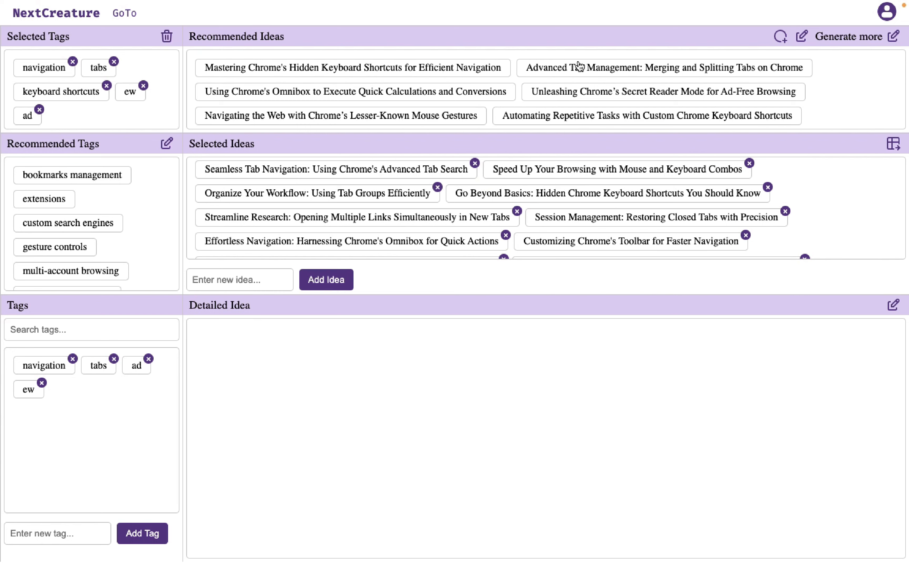
Add the hidden keyboard shortcuts, advanced tab management and secret reader mode ideas, and save the selected ideas as ideas
scroll(529, 166, "down", 3)
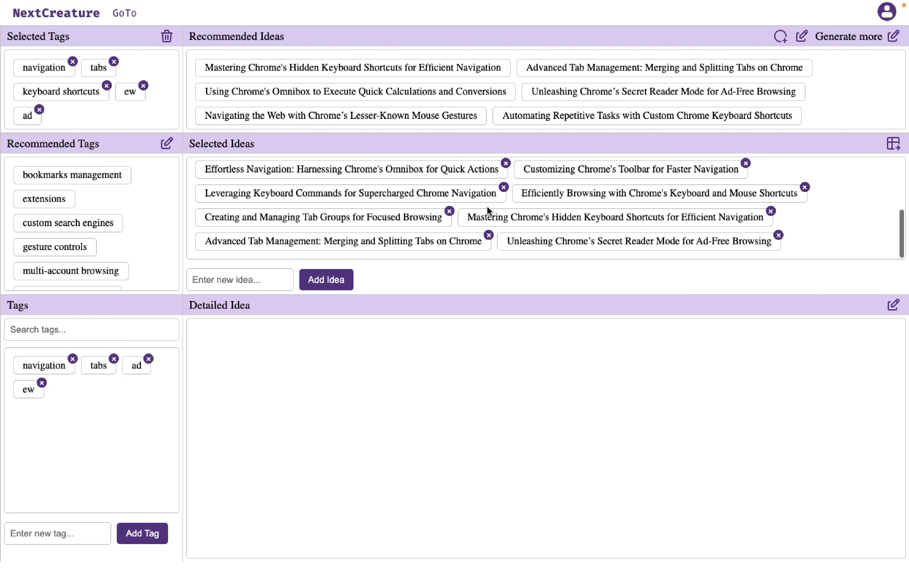
scroll(471, 213, "up", 5)
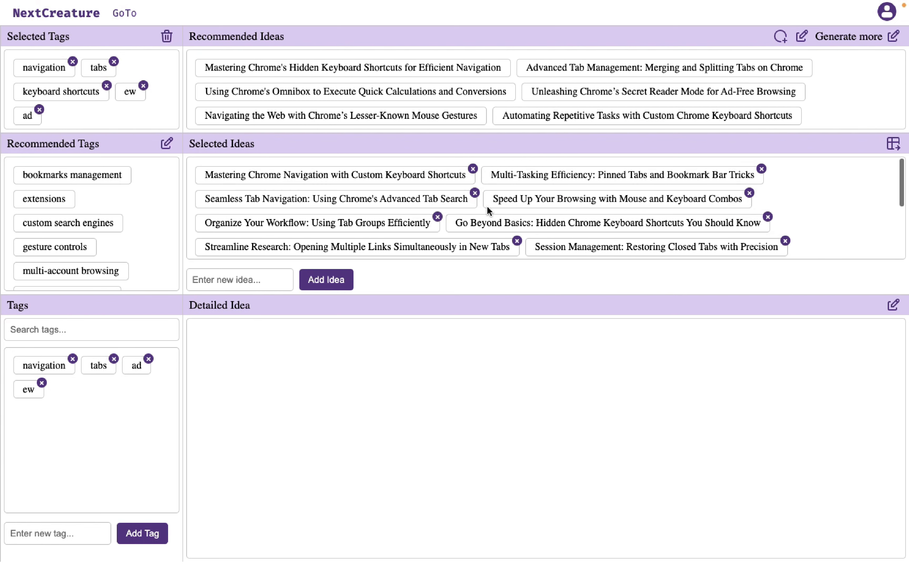
left_click(893, 144)
left_click(392, 212)
type("ideas")
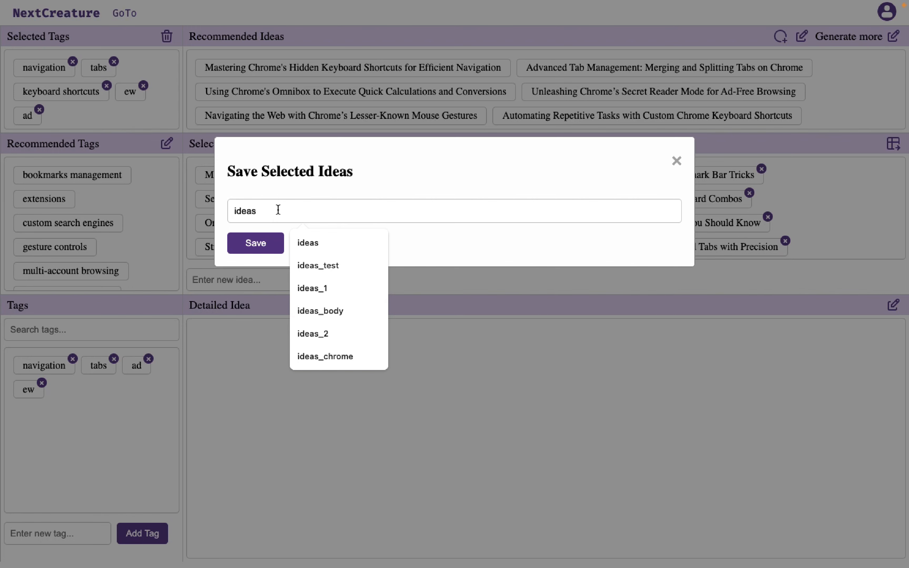
left_click(256, 243)
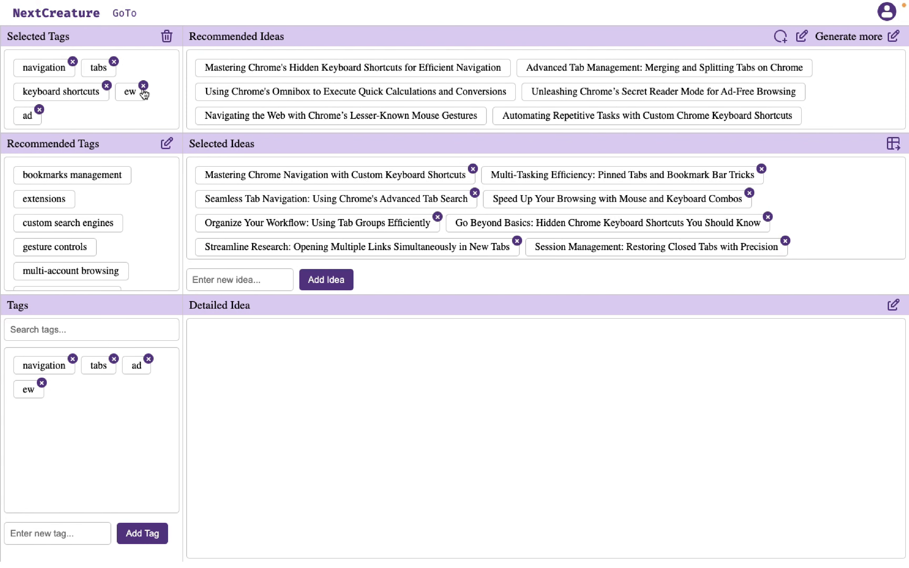
Return to the IDE and review the entries stored in the ideas variable
mouse_move(124, 13)
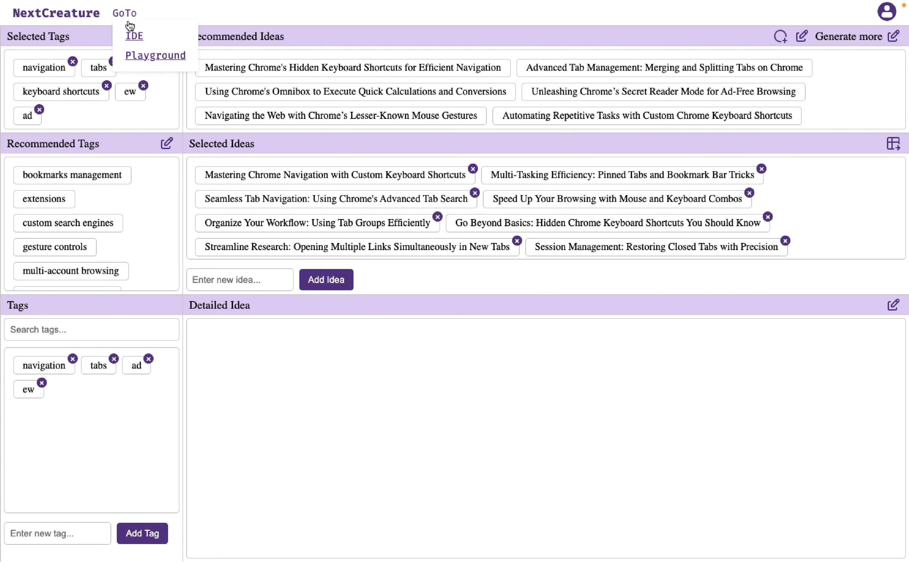
left_click(138, 38)
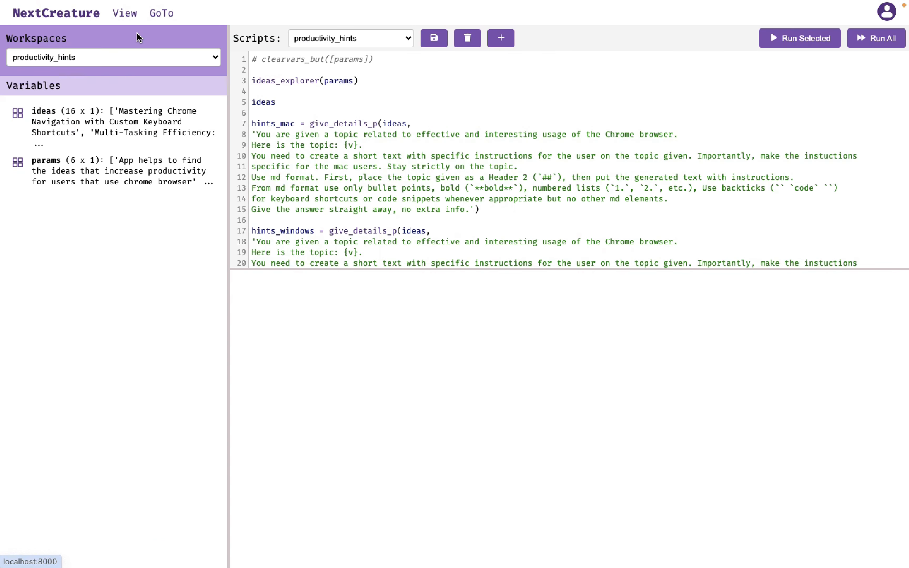
left_click(46, 115)
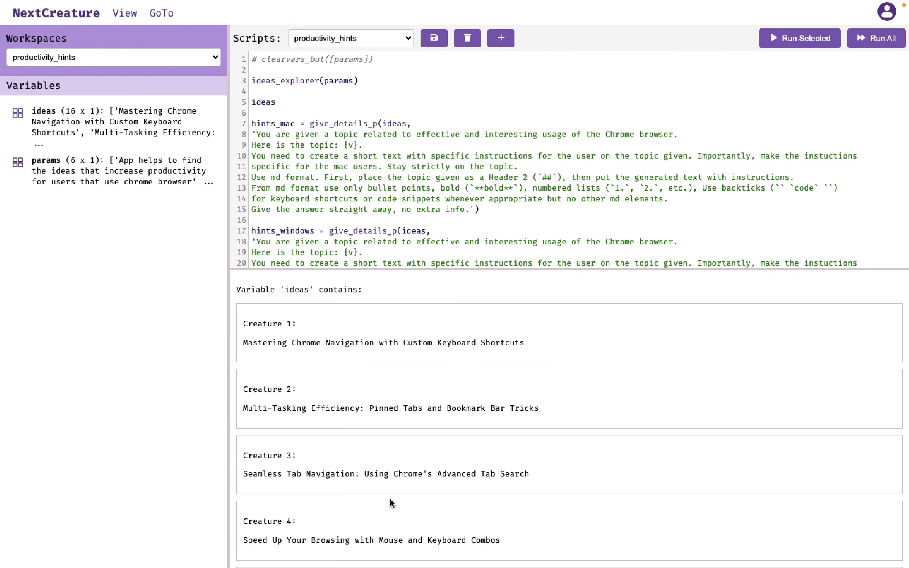
scroll(391, 503, "down", 20)
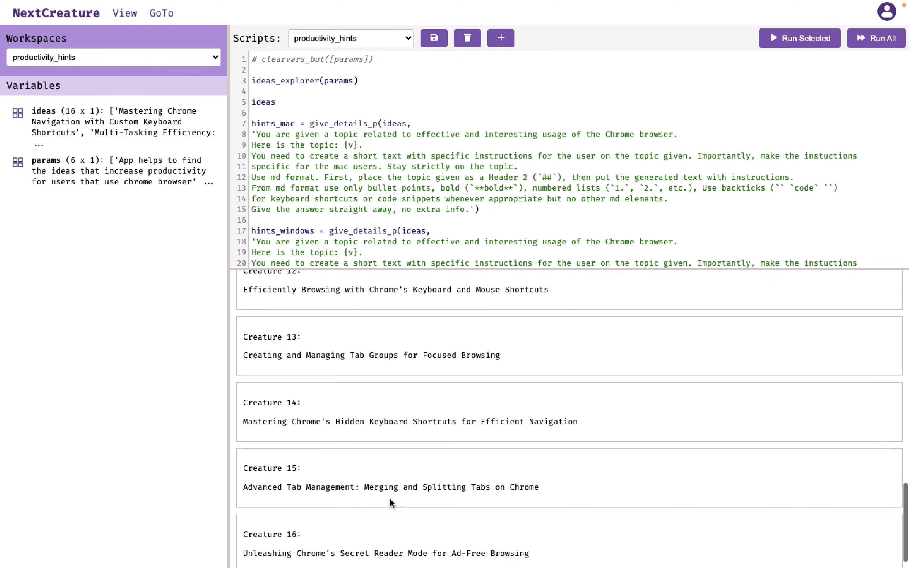
scroll(390, 503, "up", 20)
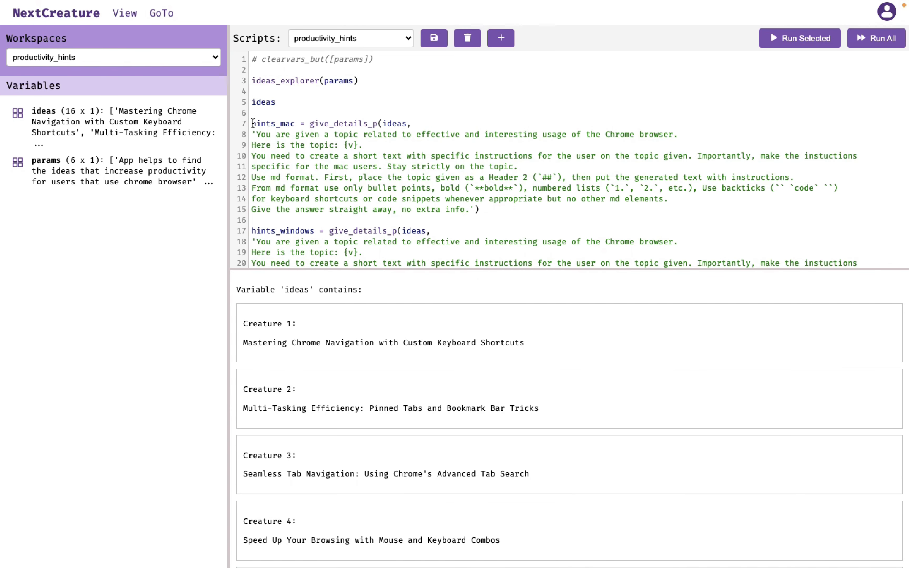
Run only the hints_mac = give_details_p block of the productivity_hints script
left_click(549, 210, "shift")
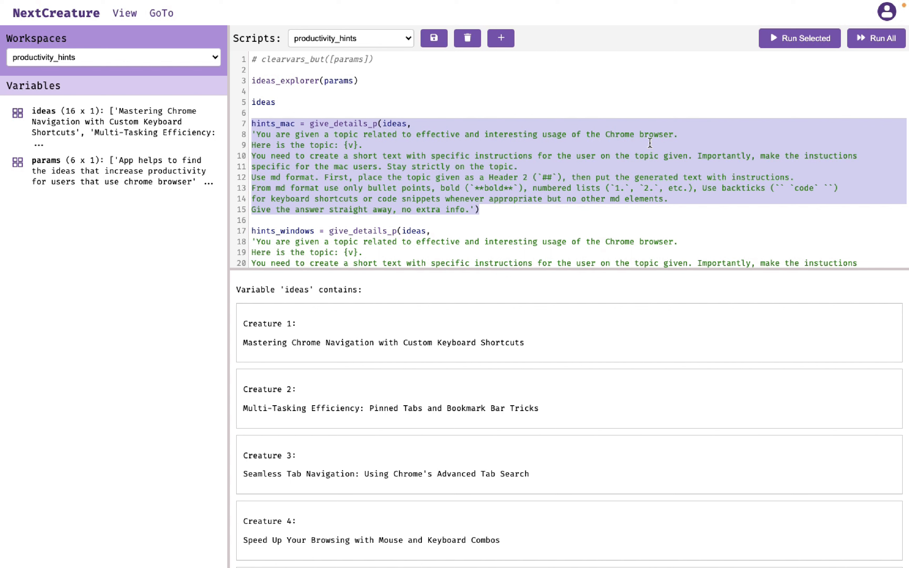
left_click(789, 38)
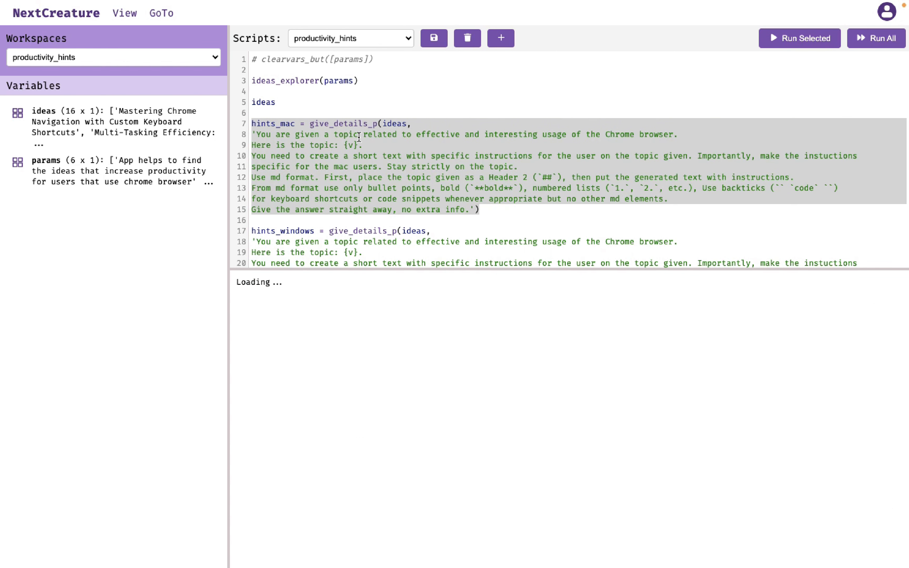
Examine the give_details_p call for hints_mac: its function name, ideas argument, prompt text and {v} placeholder
double_click(328, 126)
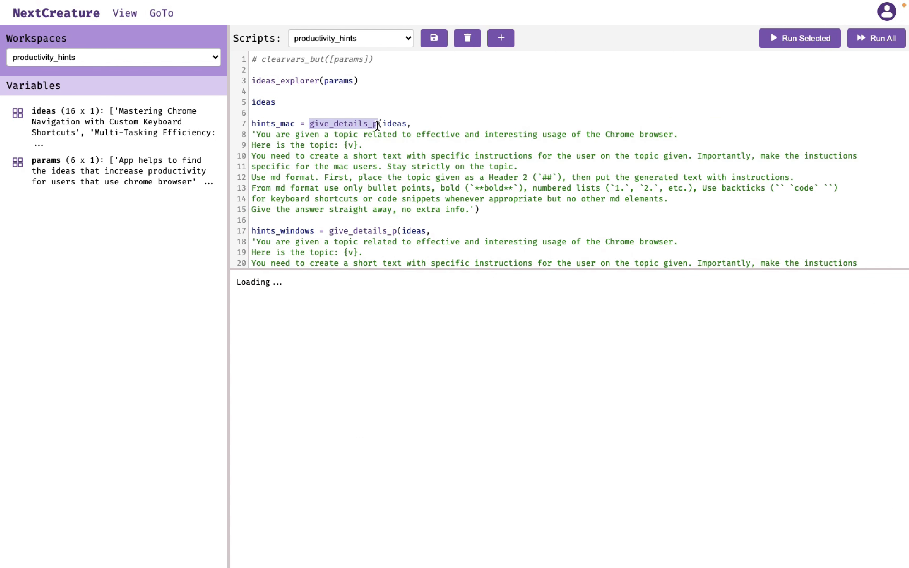
left_click(369, 124)
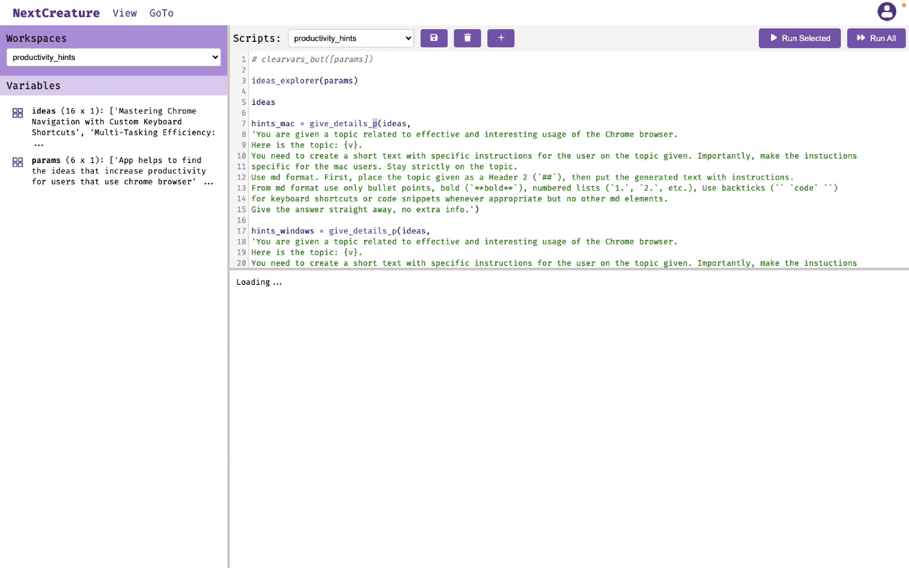
double_click(394, 124)
left_click(258, 134)
left_click(488, 212, "shift")
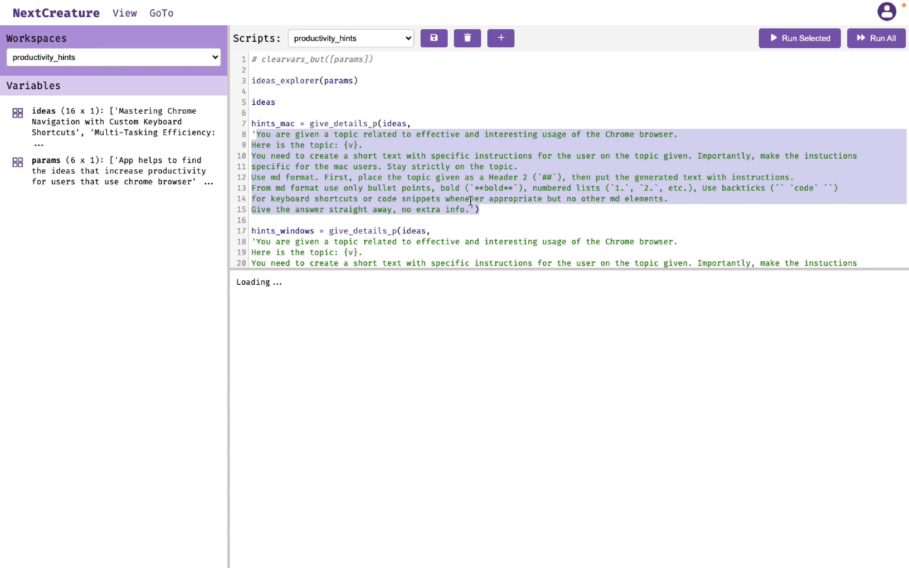
double_click(392, 123)
left_click(344, 144)
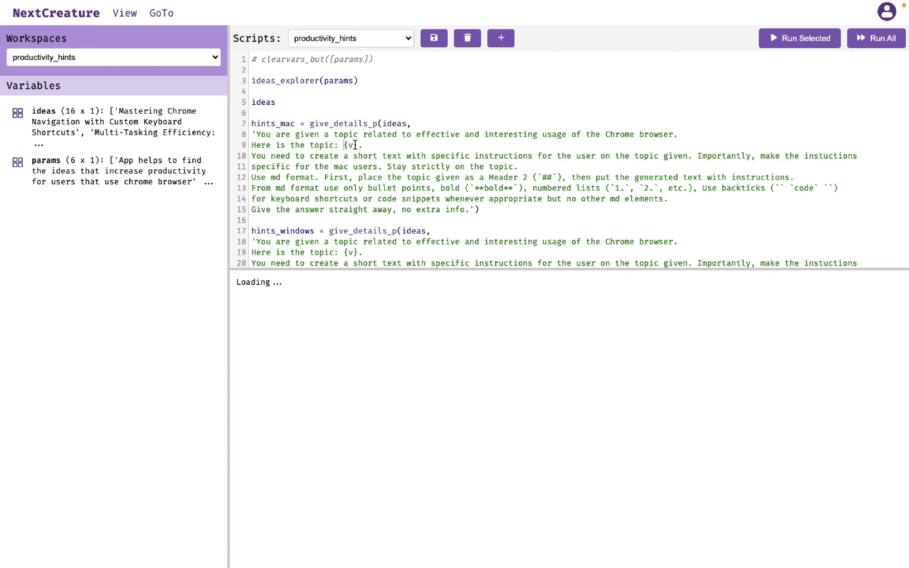
left_click(359, 144, "shift")
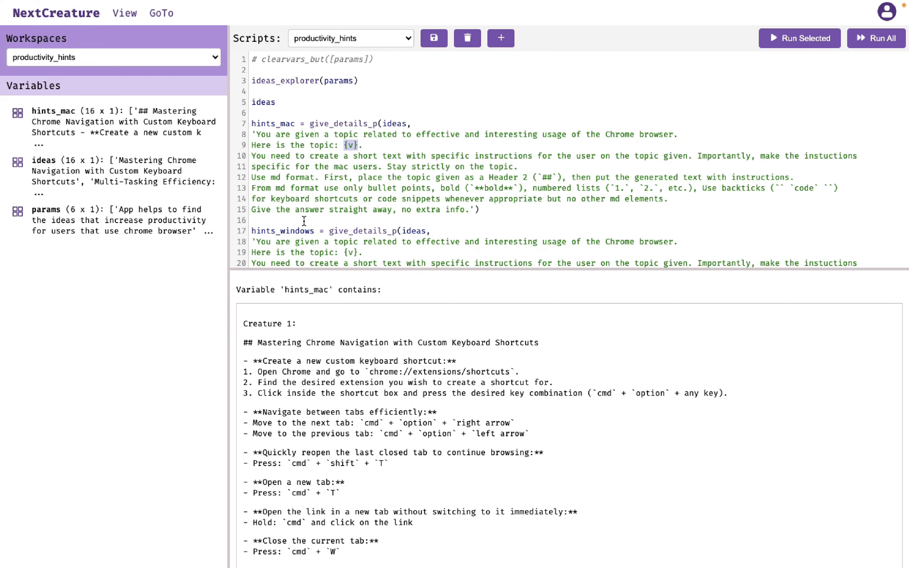
Review the generated hints_mac texts and the mac users wording in the prompt
scroll(318, 349, "down", 20)
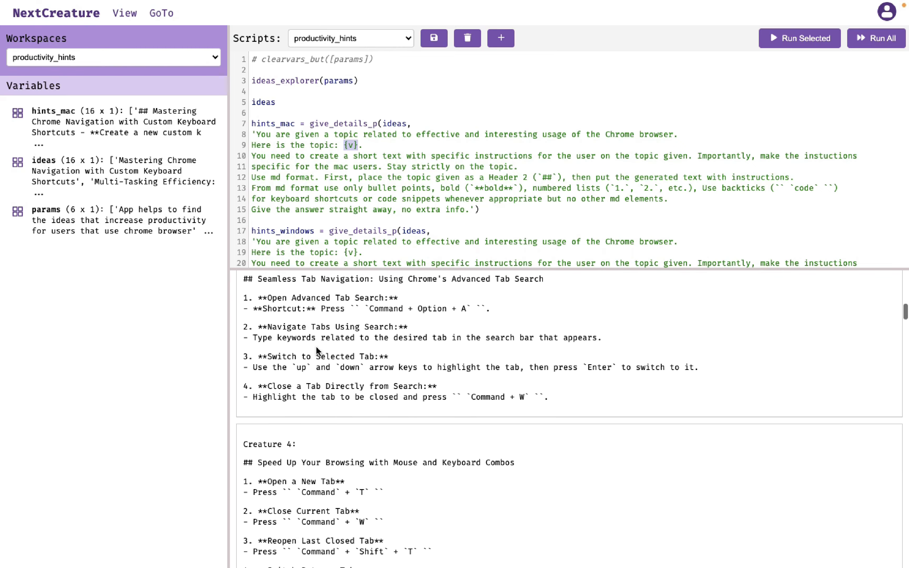
scroll(317, 350, "down", 20)
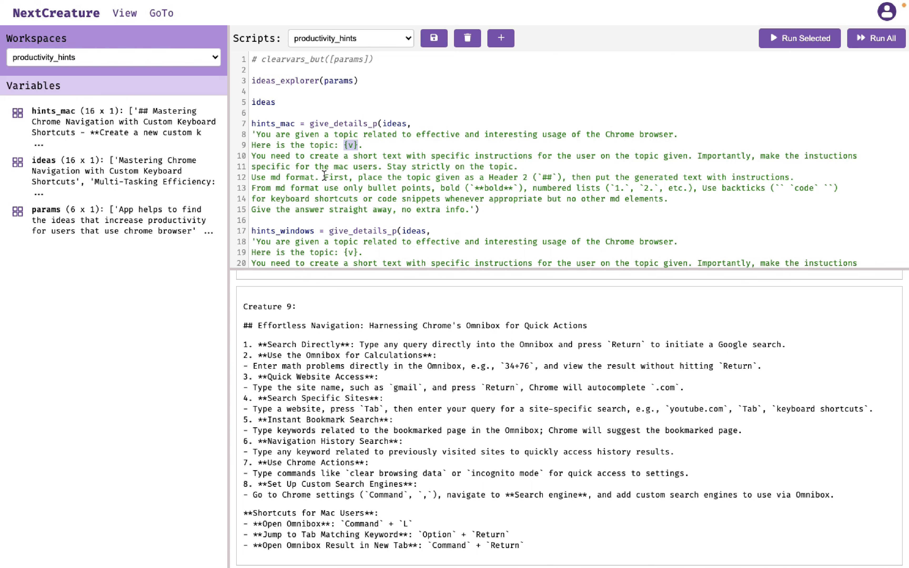
left_click(335, 166)
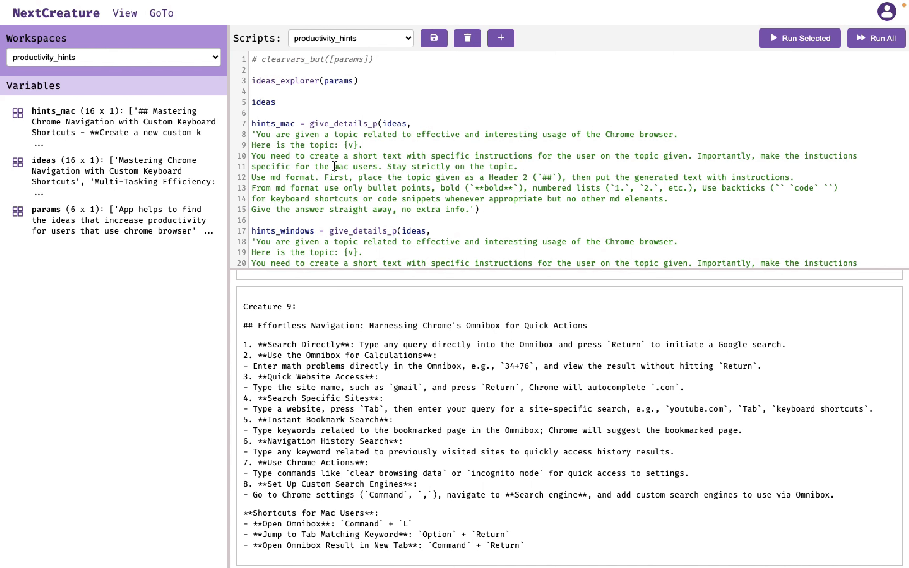
left_click(381, 166, "shift")
Run only the hints_windows = give_details_p block of the script
scroll(368, 175, "down", 5)
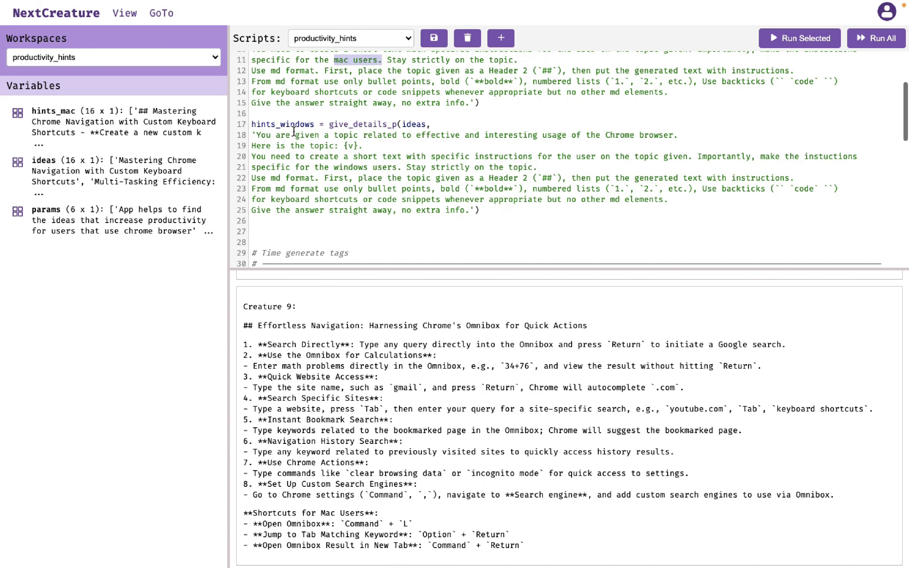
left_click(253, 122)
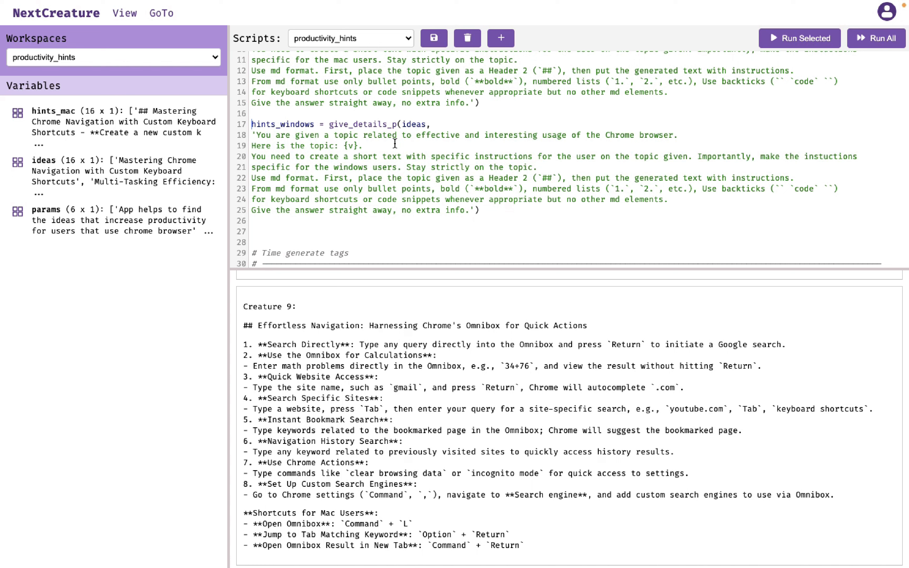
left_click(506, 215, "shift")
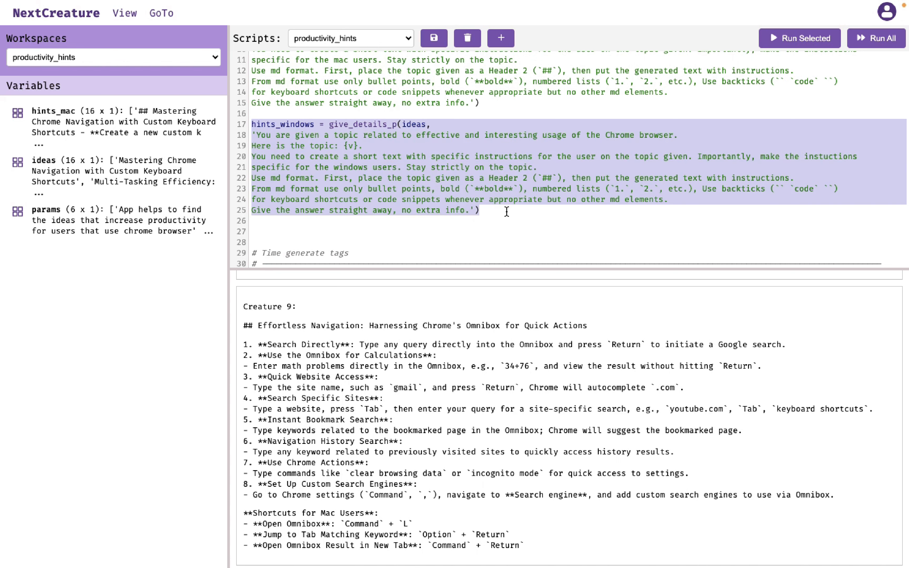
left_click(809, 42)
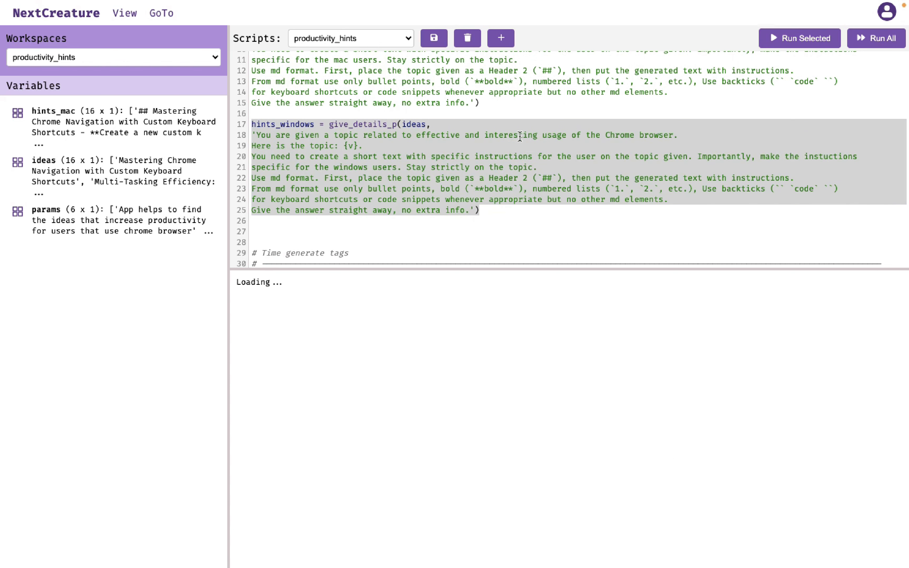
Examine the windows wording in the hints_windows prompt and the tag-generation code below it
left_click(334, 167)
double_click(368, 167)
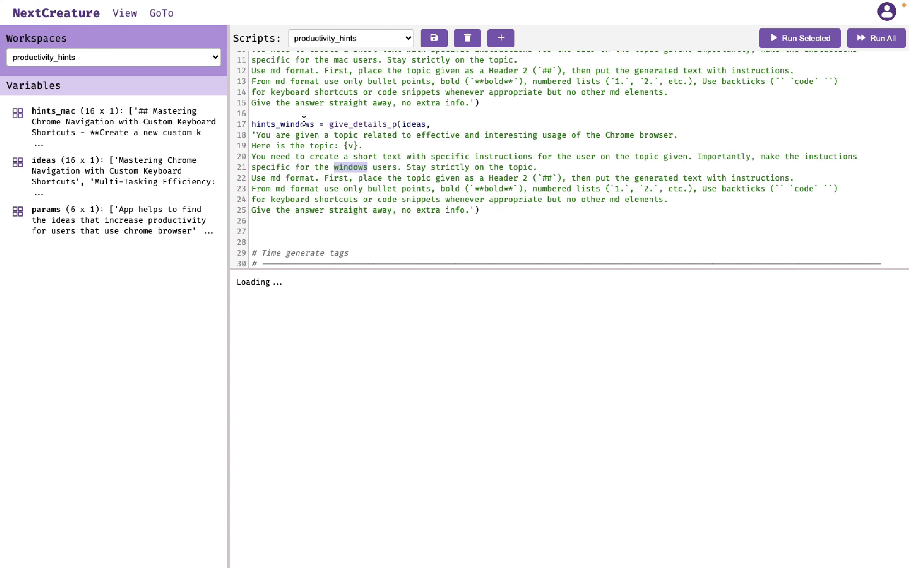
scroll(331, 120, "down", 5)
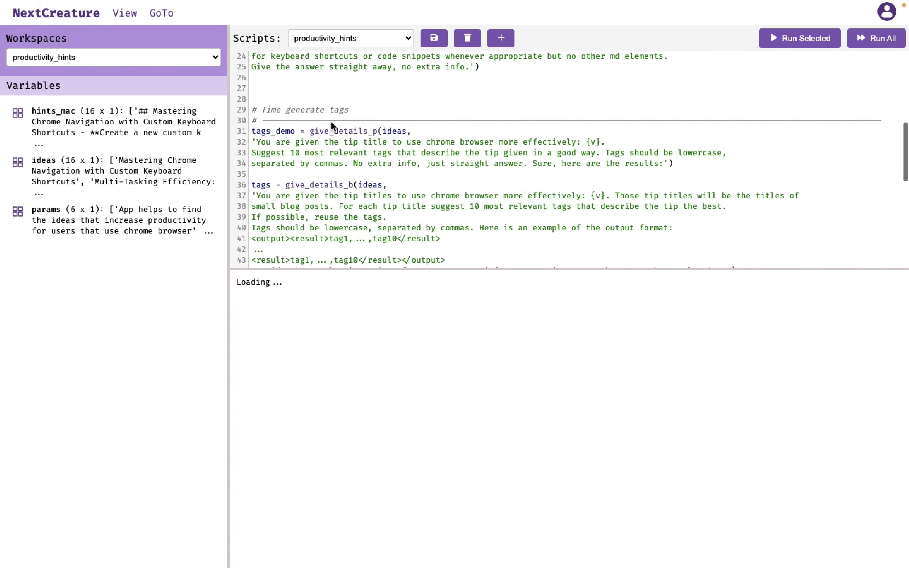
scroll(331, 121, "up", 5)
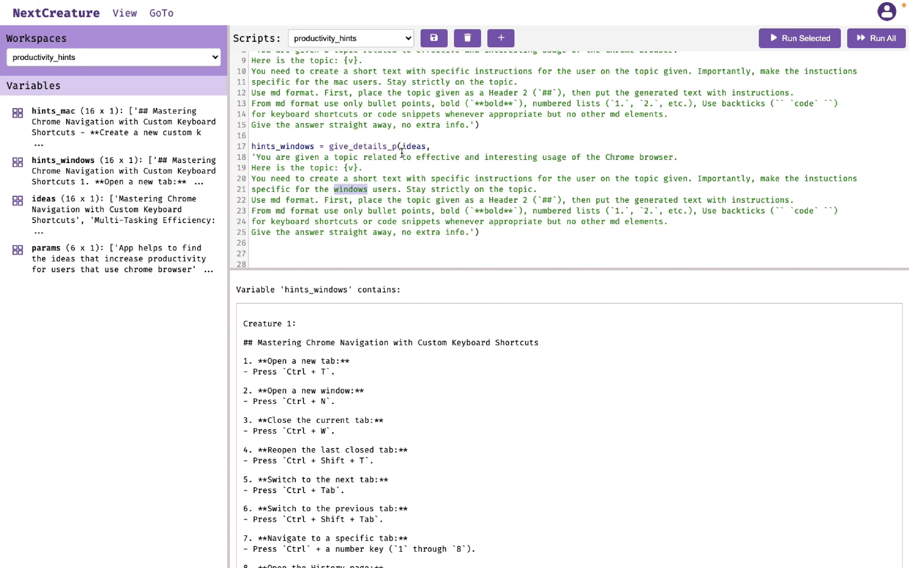
Review the generated hints_windows texts, then go to the tag-generation section of the script
scroll(352, 336, "down", 20)
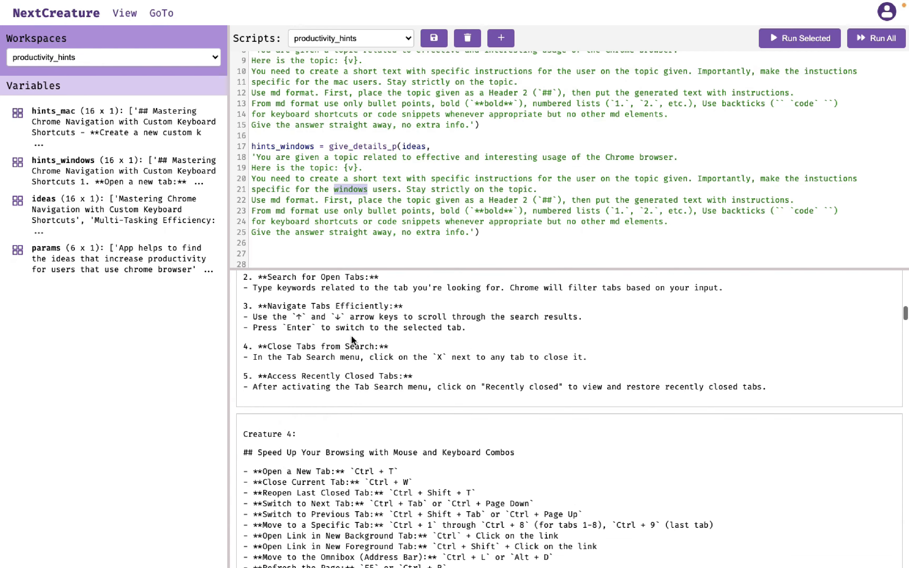
scroll(352, 336, "down", 10)
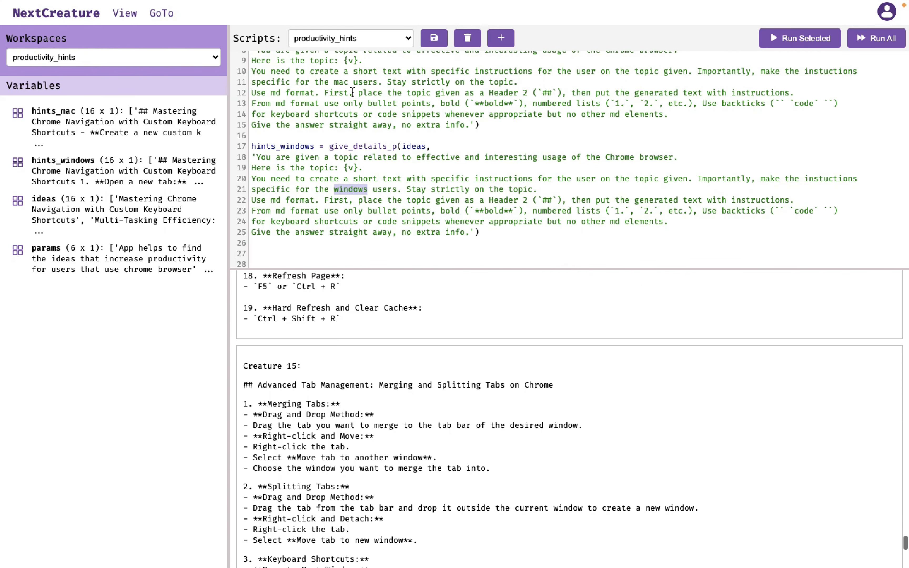
scroll(353, 93, "down", 6)
Run only the tags = give_details_b block of the script, including its full prompt and the 31 argument
scroll(352, 92, "up", 2)
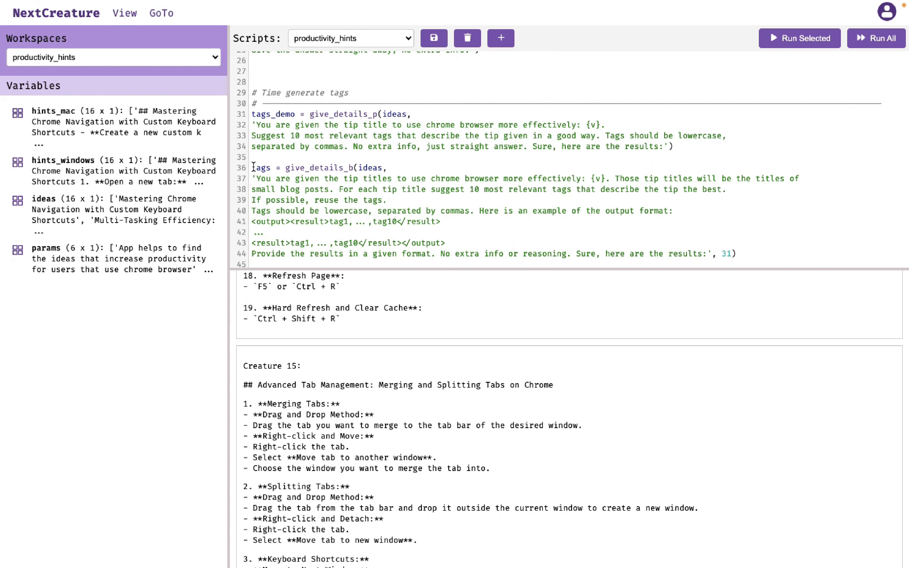
scroll(306, 165, "down", 3)
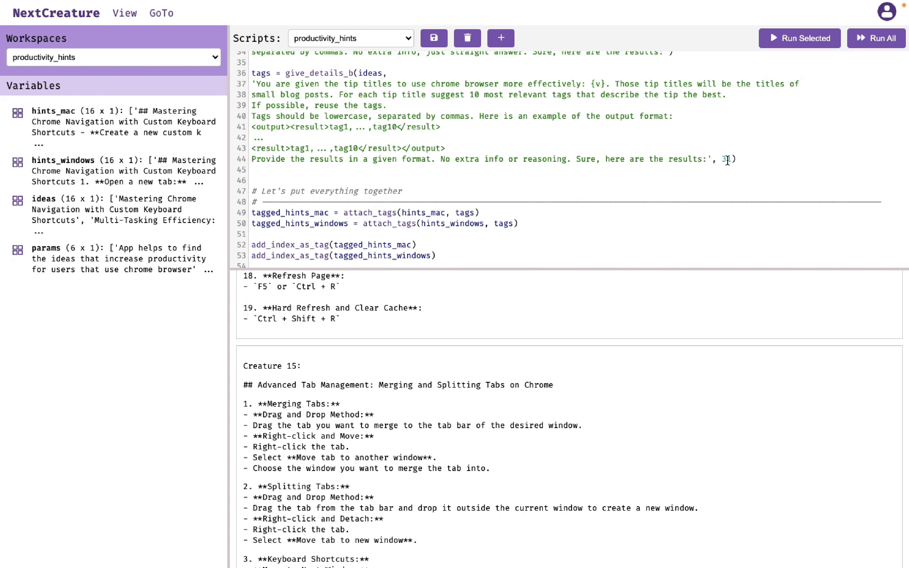
left_click(751, 161, "shift")
left_click(808, 39)
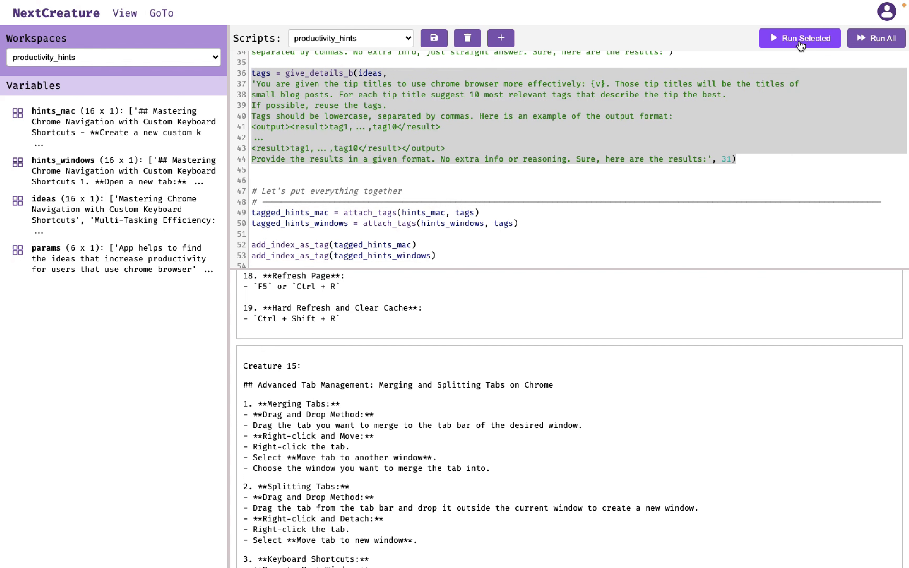
Examine the tags block: the give_details_b function name, the prompt wording and the output format example
scroll(638, 101, "up", 3)
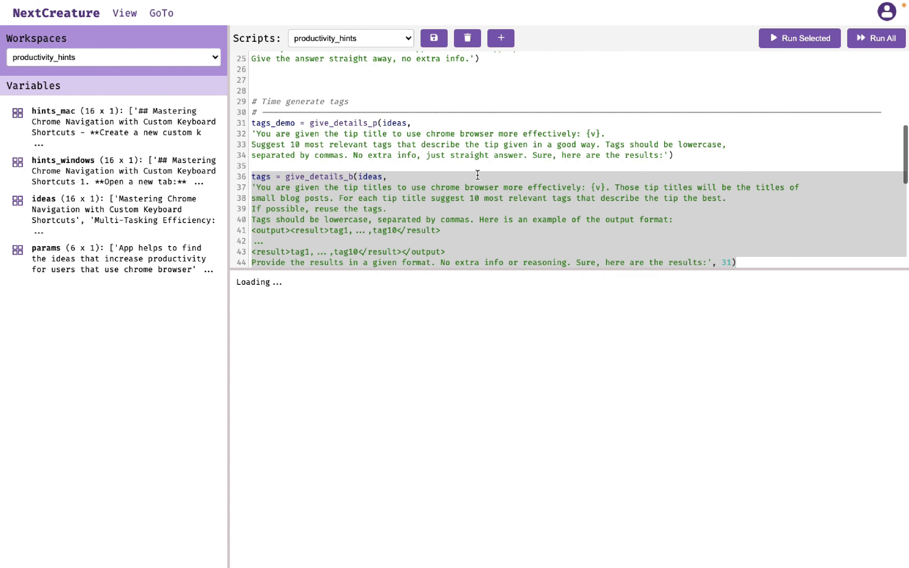
left_click(289, 178)
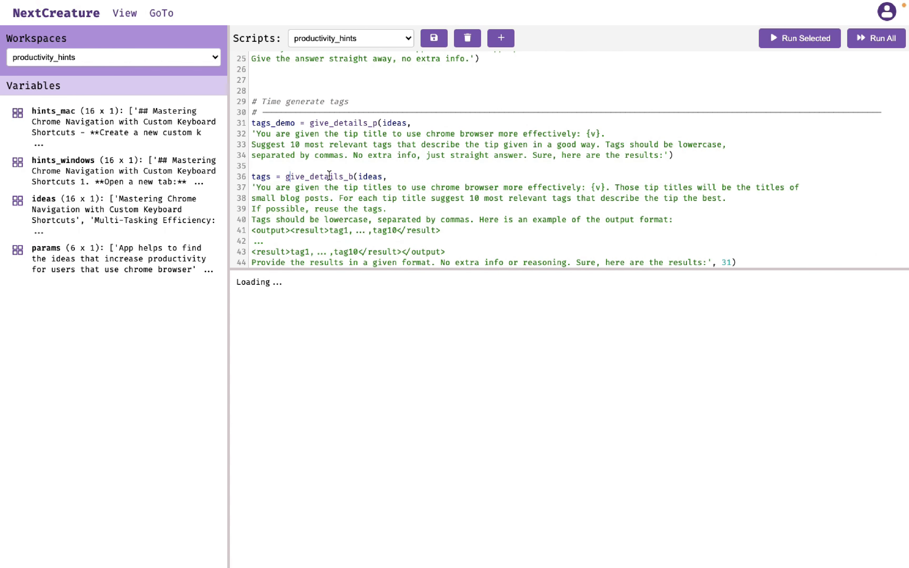
left_click(348, 176, "shift")
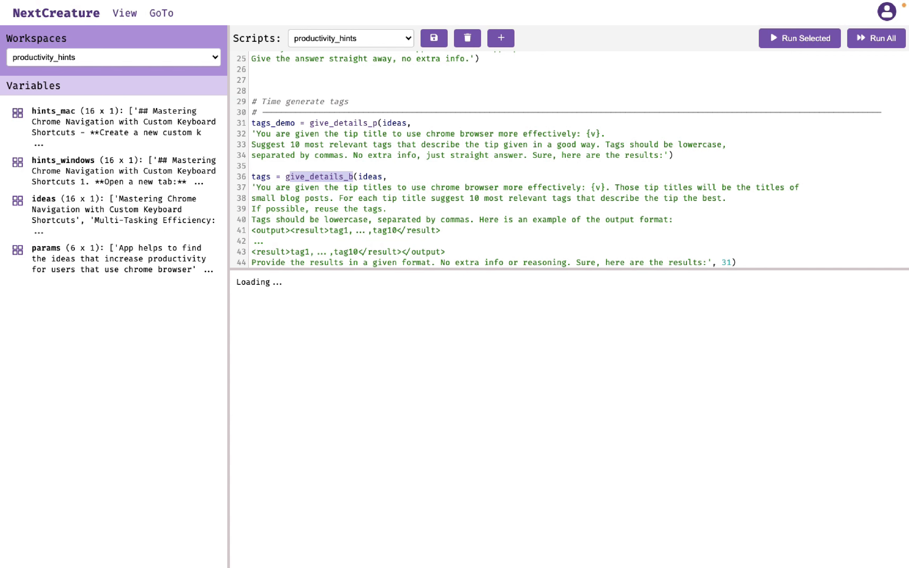
left_click(374, 187)
scroll(382, 184, "down", 2)
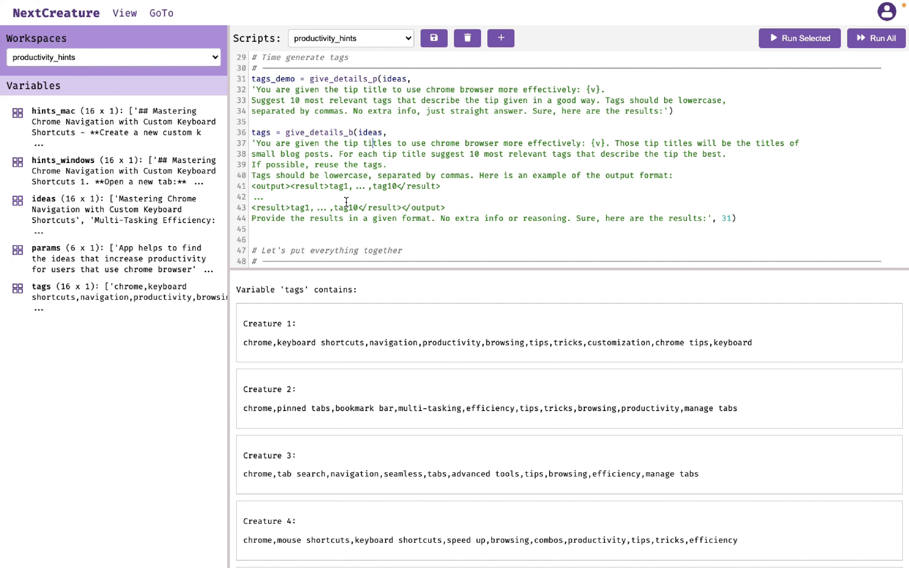
Display the contents of hints_mac, the first argument of the attach_tags call under "Let's put everything together"
scroll(346, 202, "down", 3)
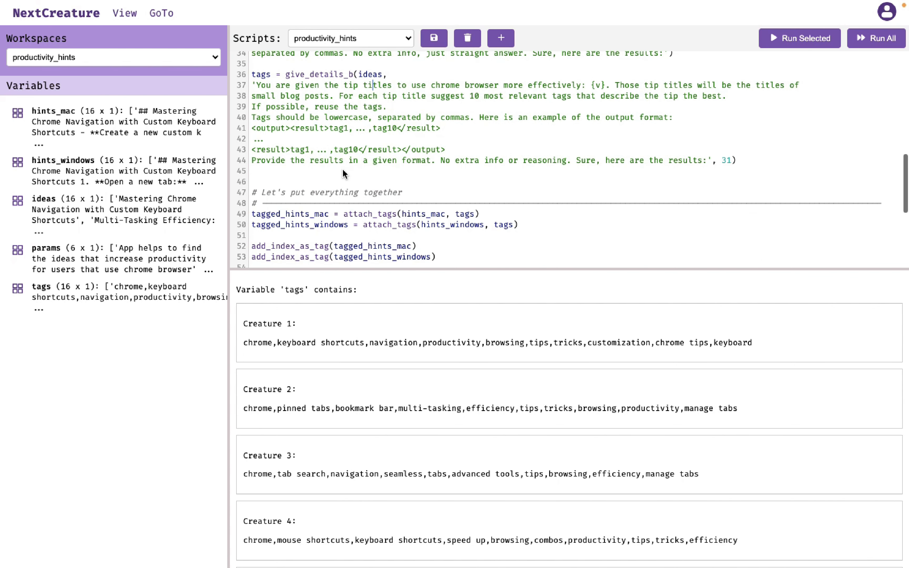
scroll(343, 170, "down", 3)
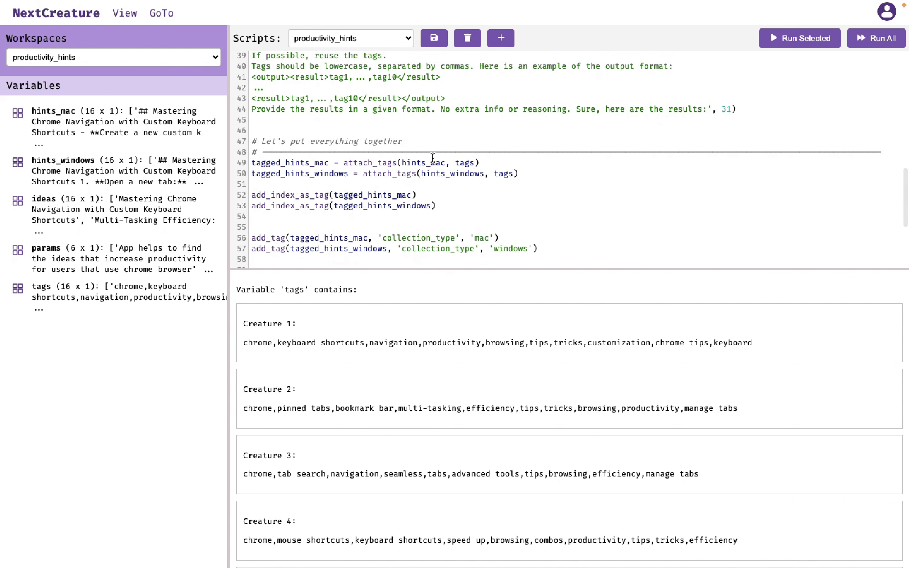
double_click(438, 163)
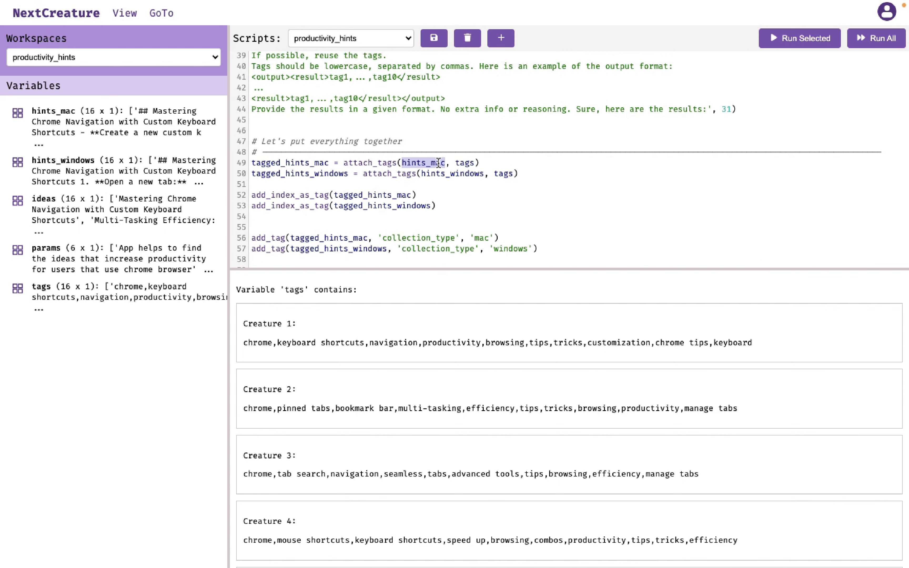
left_click(791, 42)
scroll(338, 389, "down", 10)
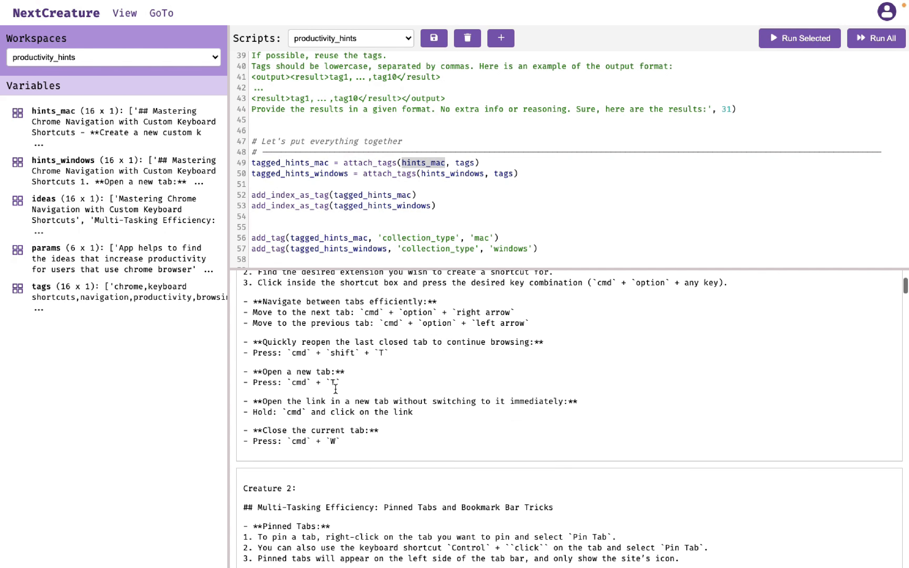
Display the contents of the tags variable used in the first attach_tags call
left_click(468, 163)
double_click(468, 163)
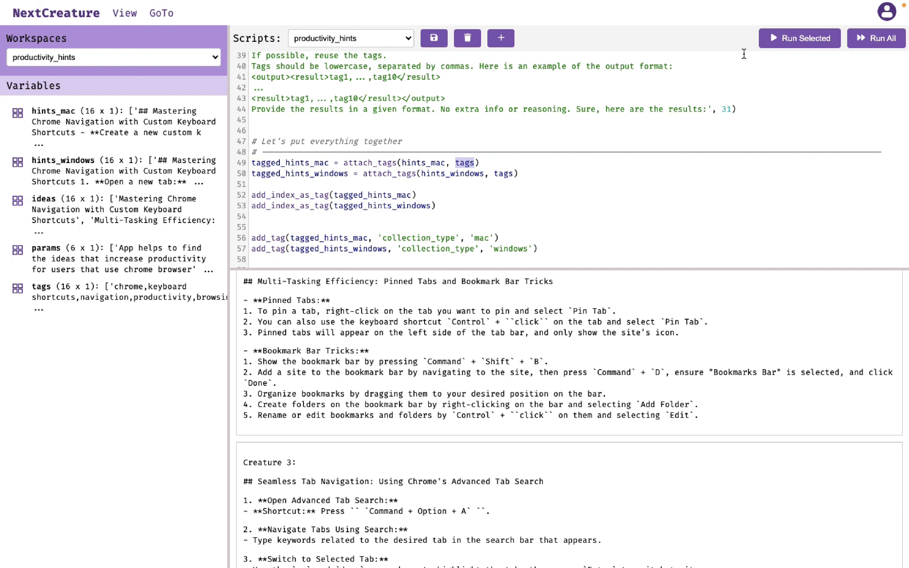
left_click(793, 39)
scroll(525, 315, "up", 2)
scroll(525, 315, "up", 5)
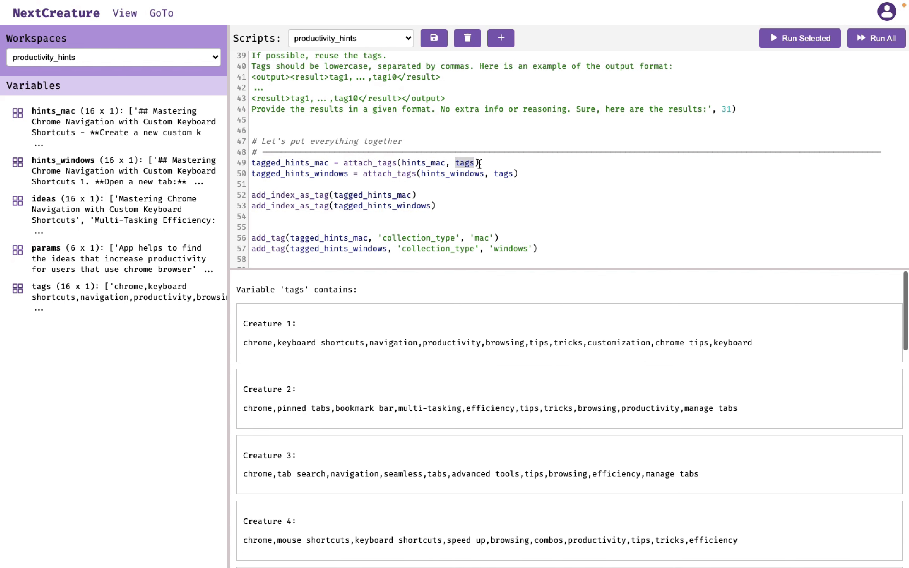
Run only the tagged_hints_mac = attach_tags(hints_mac, tags) line and look through the tagged Mac hints
left_click(487, 162)
key("shift+Home")
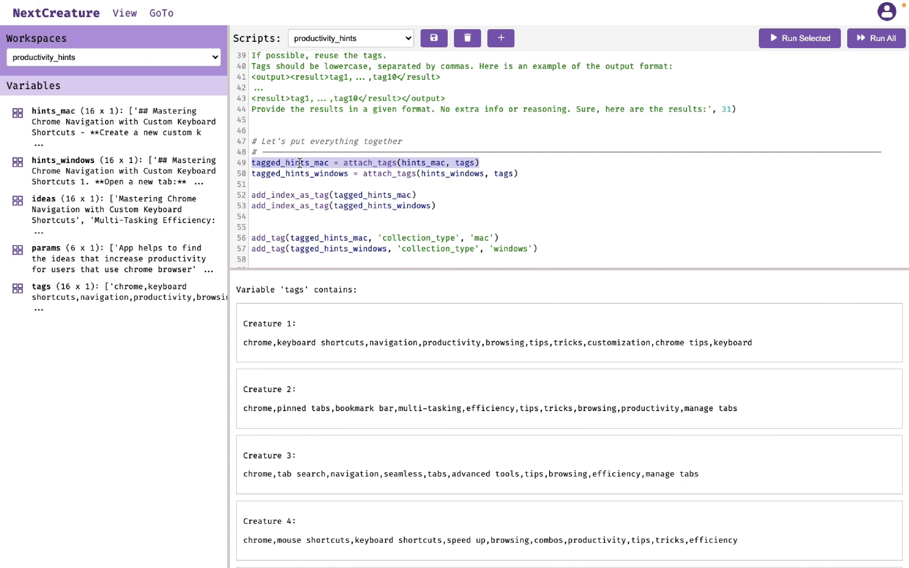
left_click(811, 41)
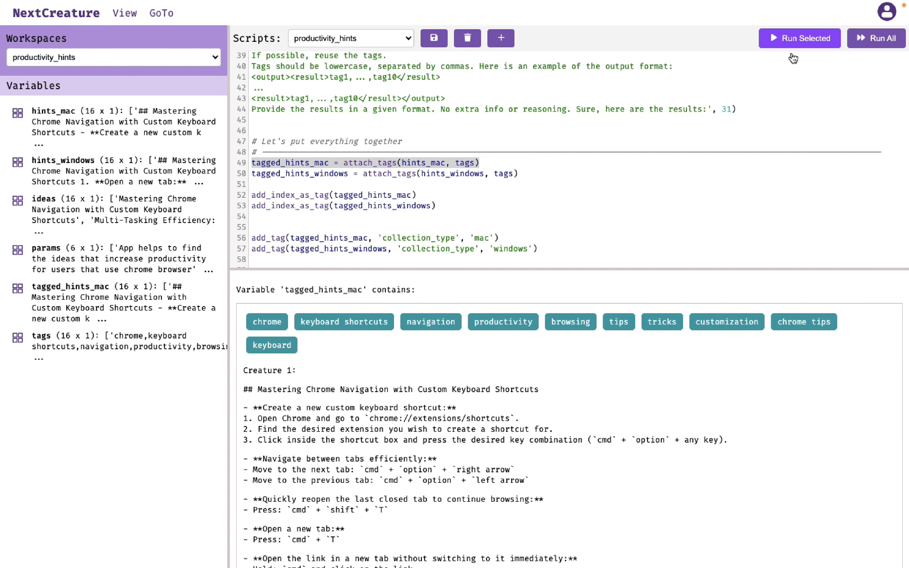
scroll(532, 317, "down", 10)
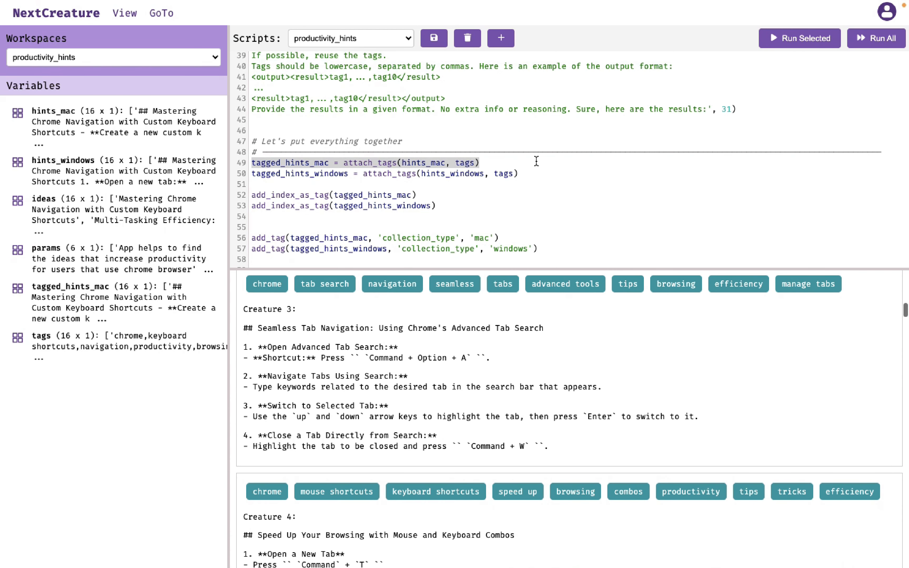
Run only the tagged_hints_windows = attach_tags(hints_windows, tags) line to tag the Windows hints
left_click(521, 173)
key("shift+Home")
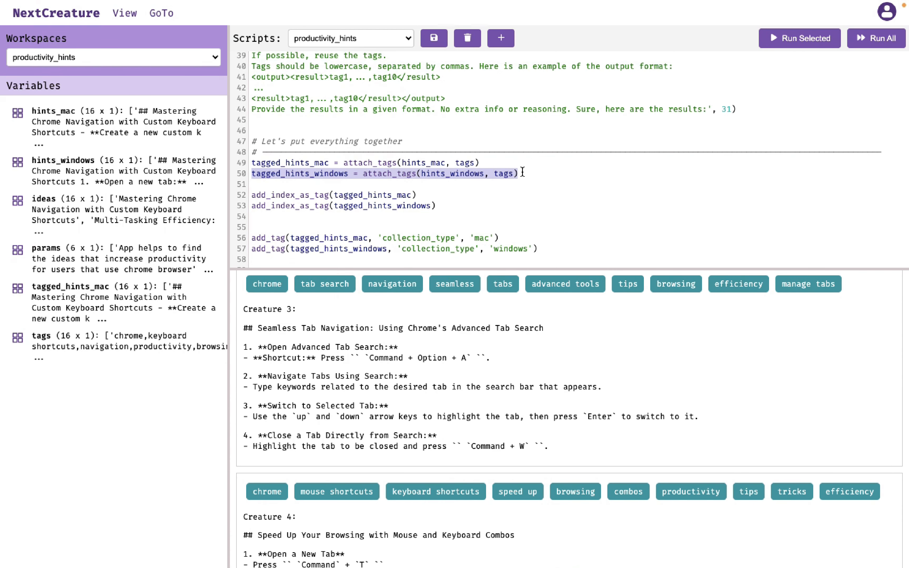
left_click(775, 52)
scroll(476, 350, "up", 15)
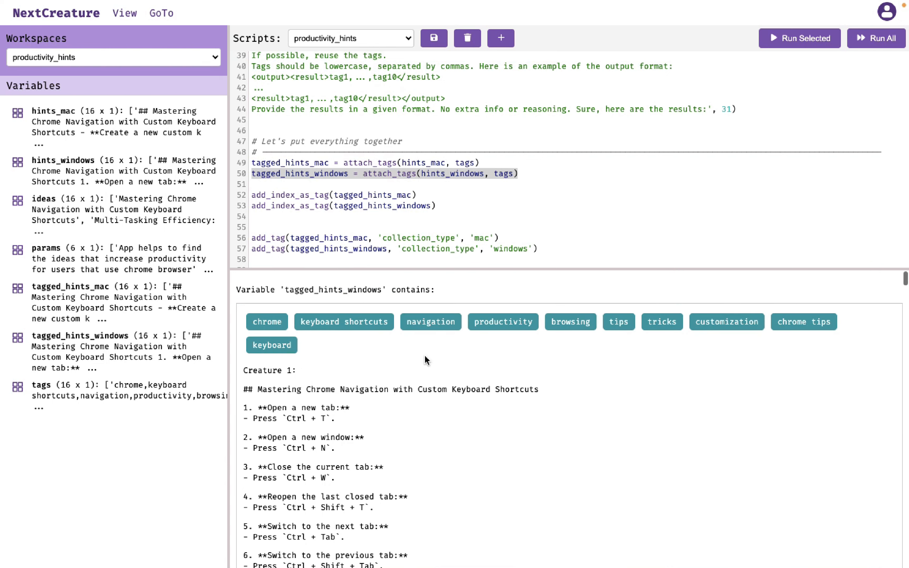
Run the two add_index_as_tag lines for tagged_hints_mac and tagged_hints_windows, and check the index tags on the hints
left_click(259, 192)
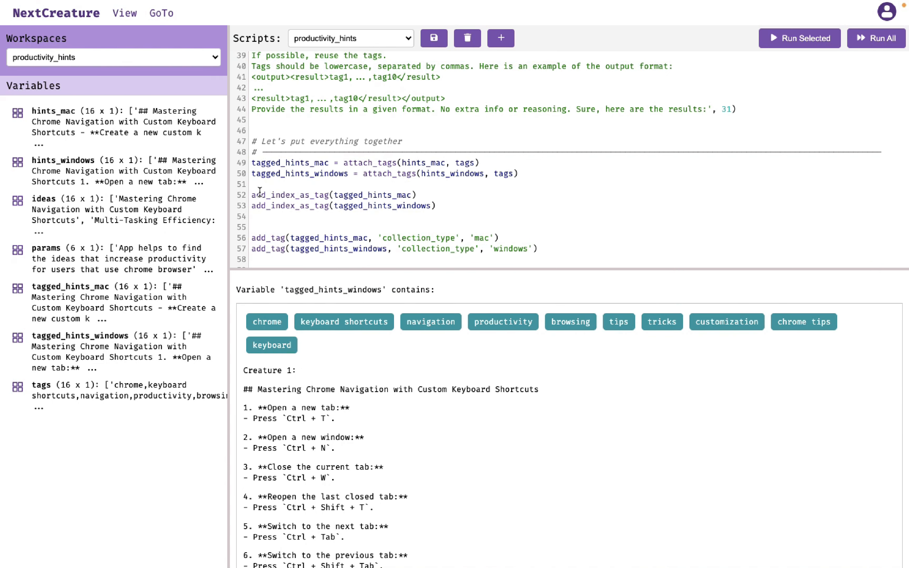
key("shift+Down")
key("shift+Down")
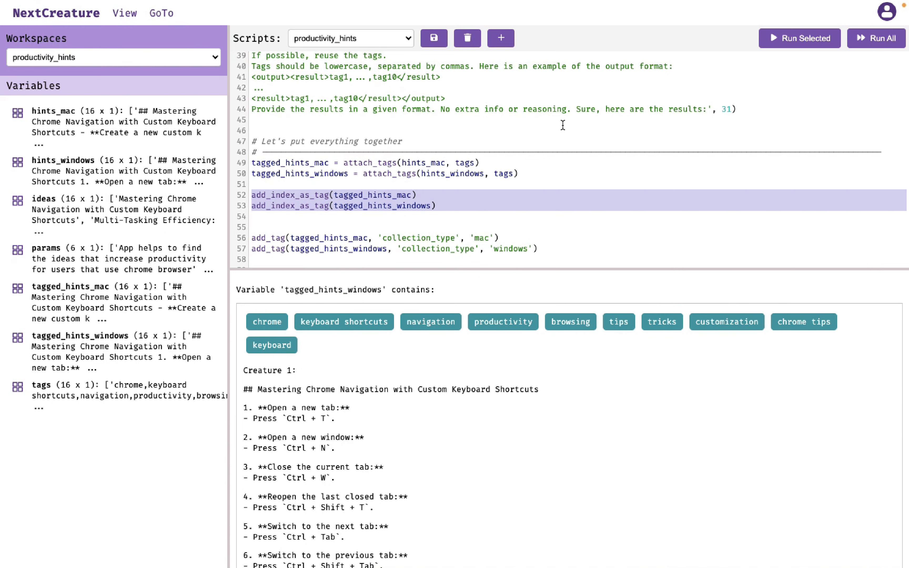
left_click(801, 38)
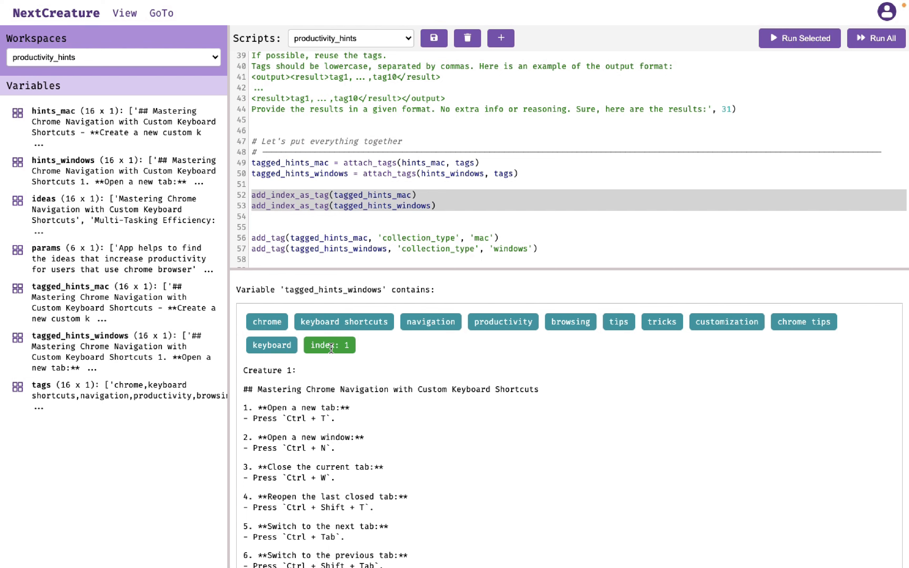
scroll(331, 347, "down", 4)
scroll(330, 348, "down", 10)
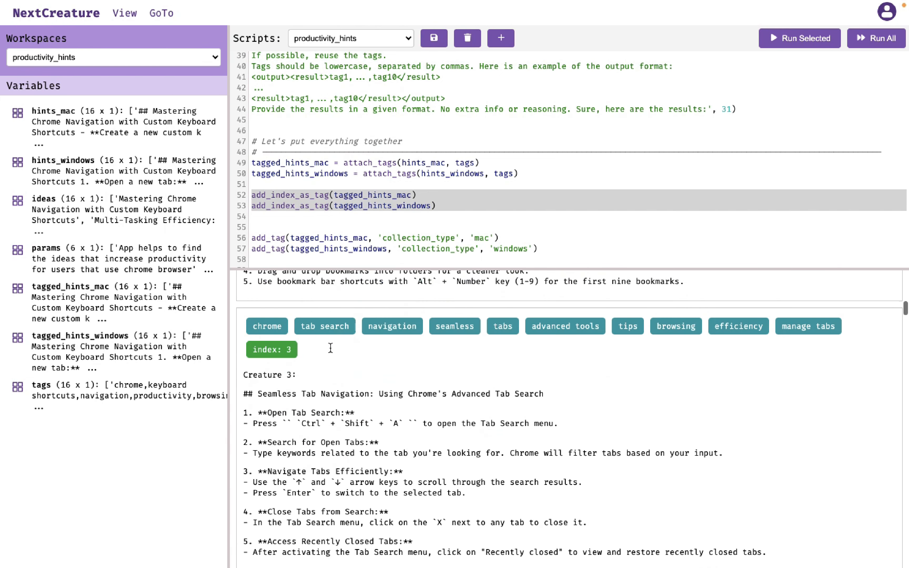
Run the two add_tag lines that set collection_type to 'mac' for tagged_hints_mac and 'windows' for tagged_hints_windows
left_click(253, 237)
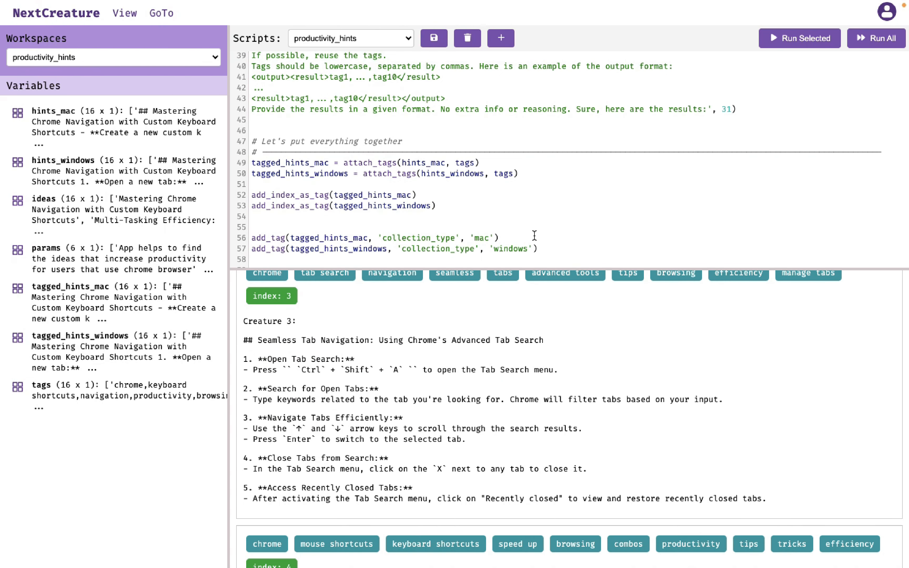
left_click(550, 249, "shift")
left_click(797, 42)
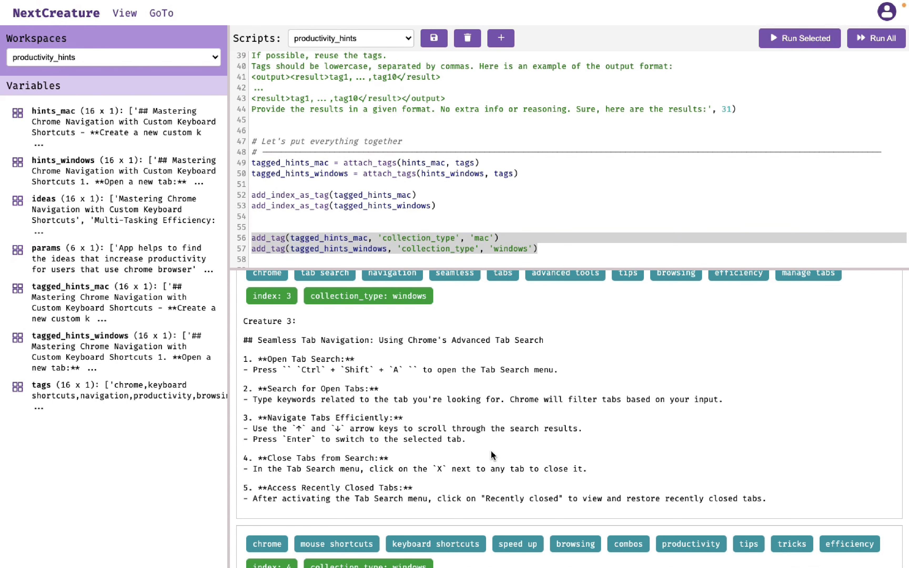
scroll(493, 457, "up", 15)
Display tagged_hints_mac and check the collection_type tag on its hints
double_click(344, 239)
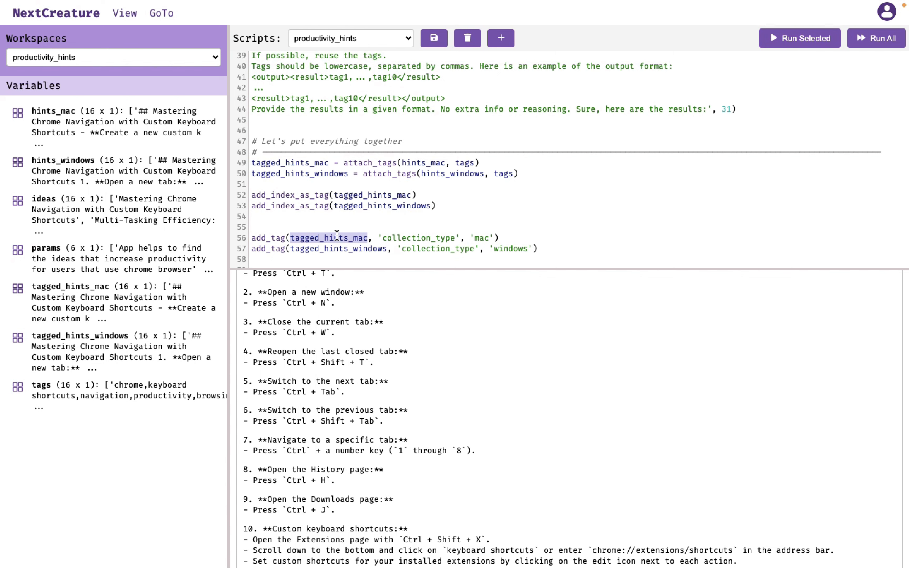
left_click(799, 37)
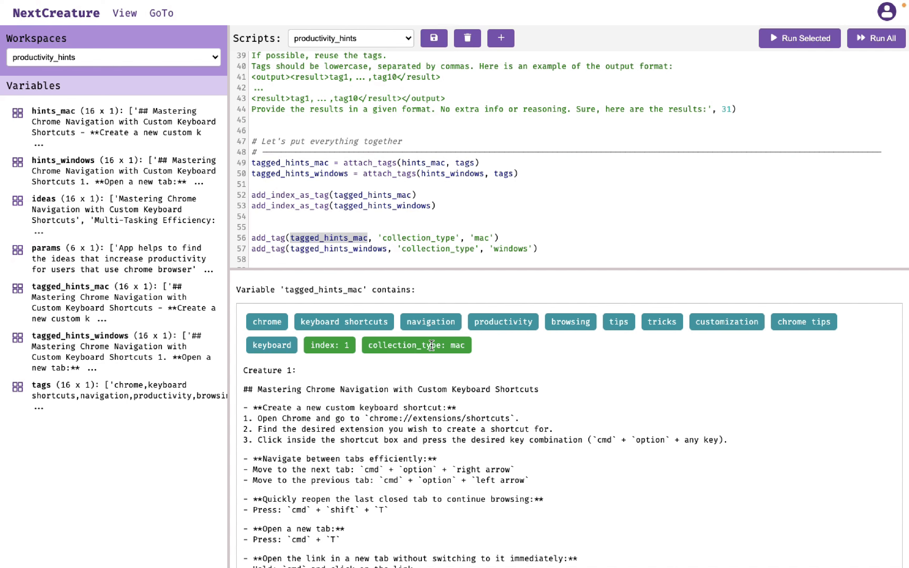
scroll(466, 347, "down", 9)
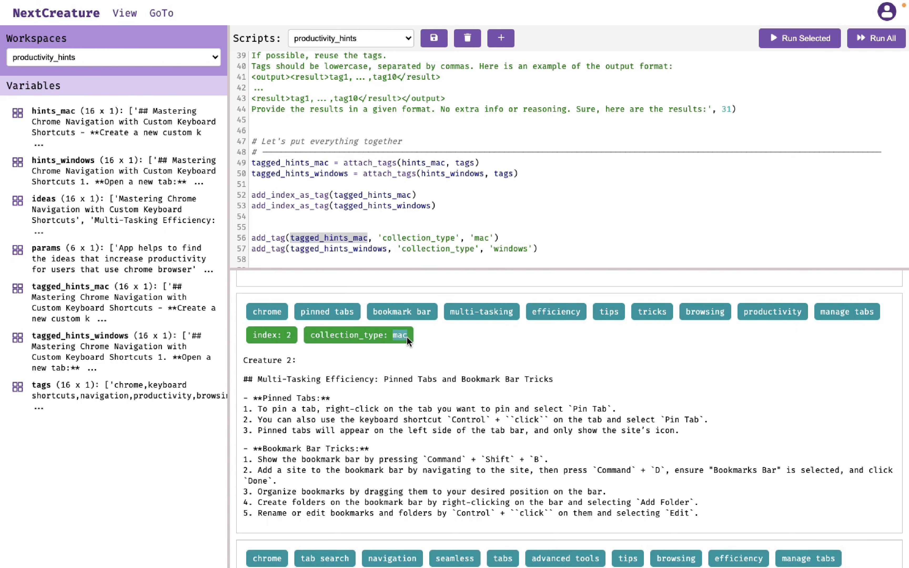
scroll(394, 338, "down", 4)
Display tagged_hints_windows and check the collection_type tag on its hints
double_click(360, 249)
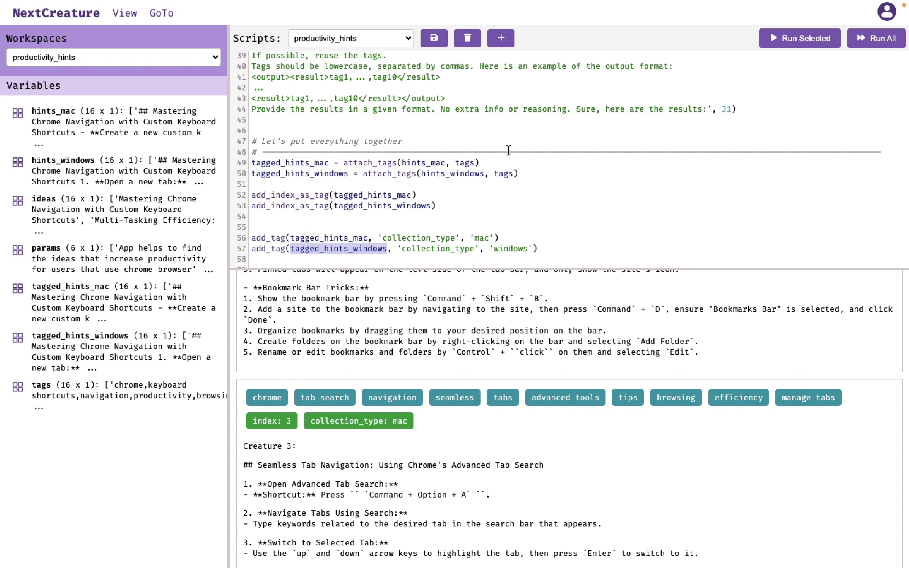
left_click(803, 40)
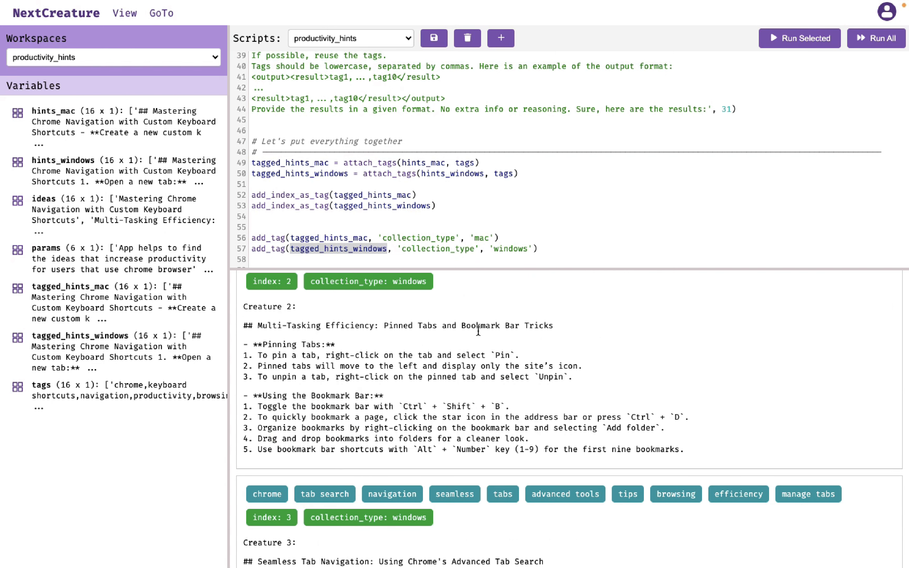
scroll(479, 331, "up", 2)
left_click_drag(393, 355, 429, 357)
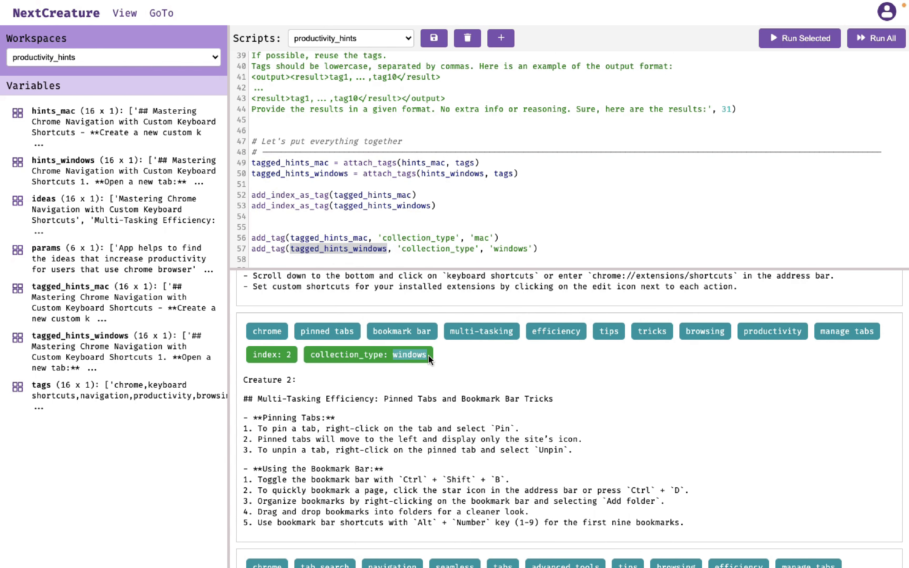
scroll(369, 360, "down", 10)
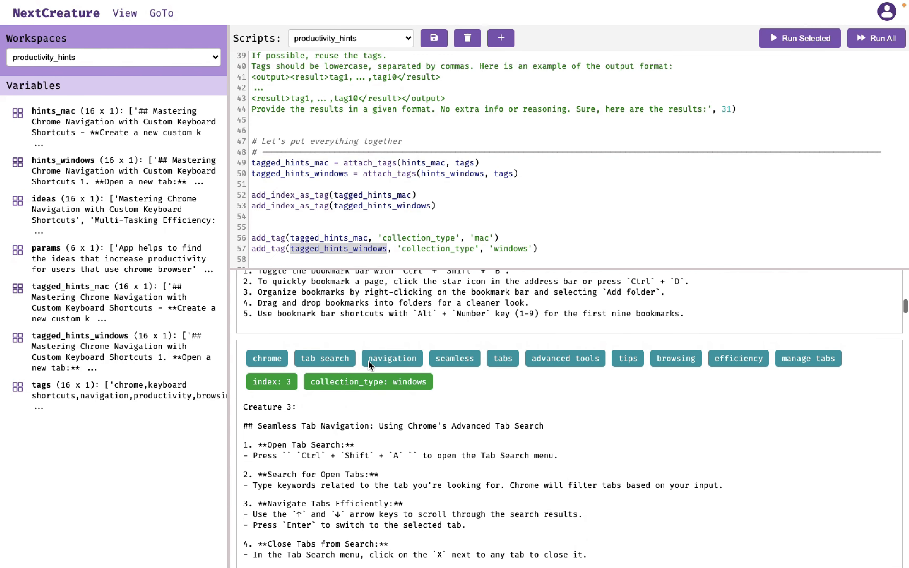
Run the content_hints line joining tagged_hints_mac and tagged_hints_windows, and the titles_hints = ideas + ideas line
scroll(385, 180, "down", 4)
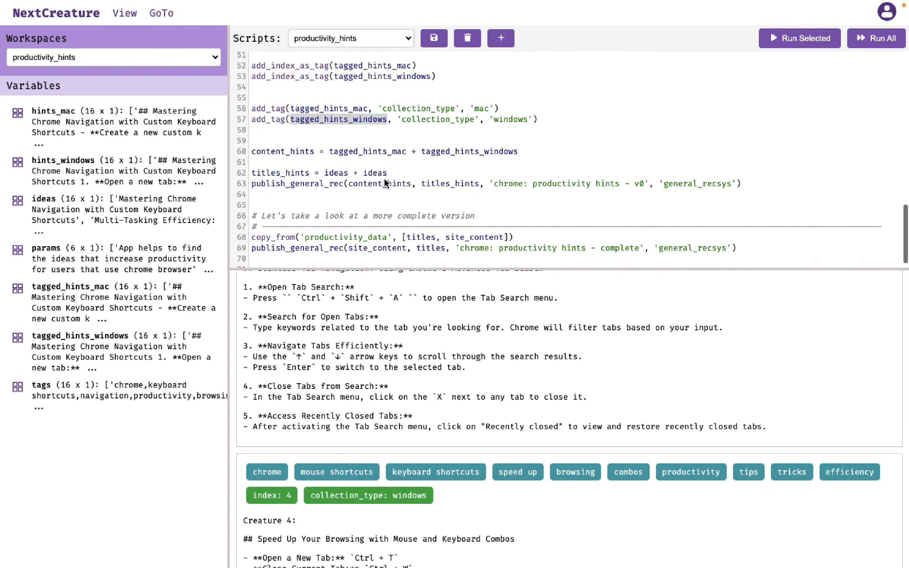
left_click(522, 150)
key("shift+Home")
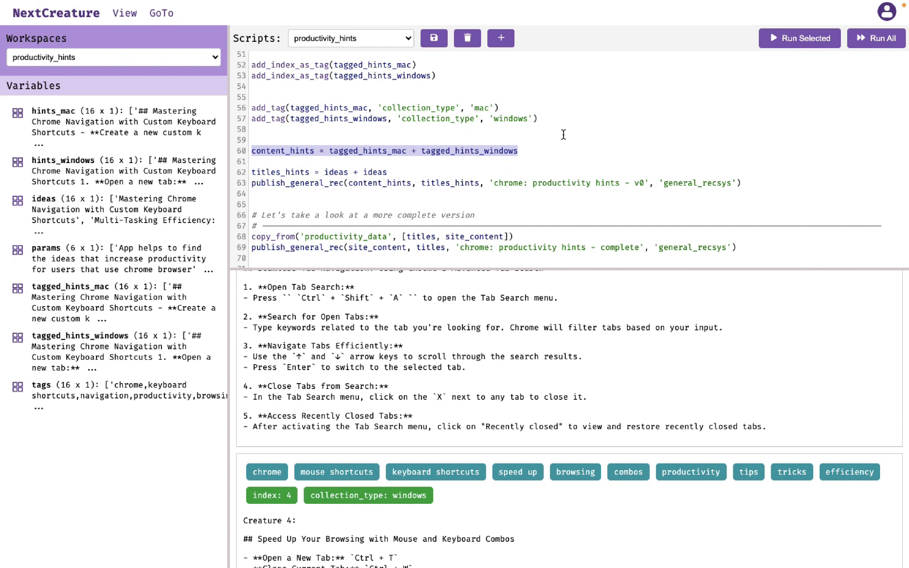
left_click(811, 44)
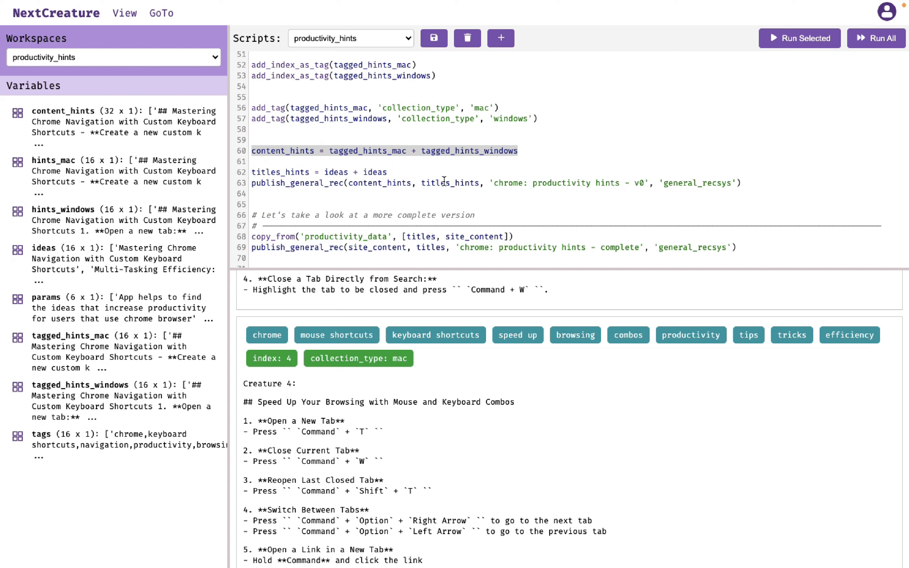
left_click(406, 176)
key("shift+Home")
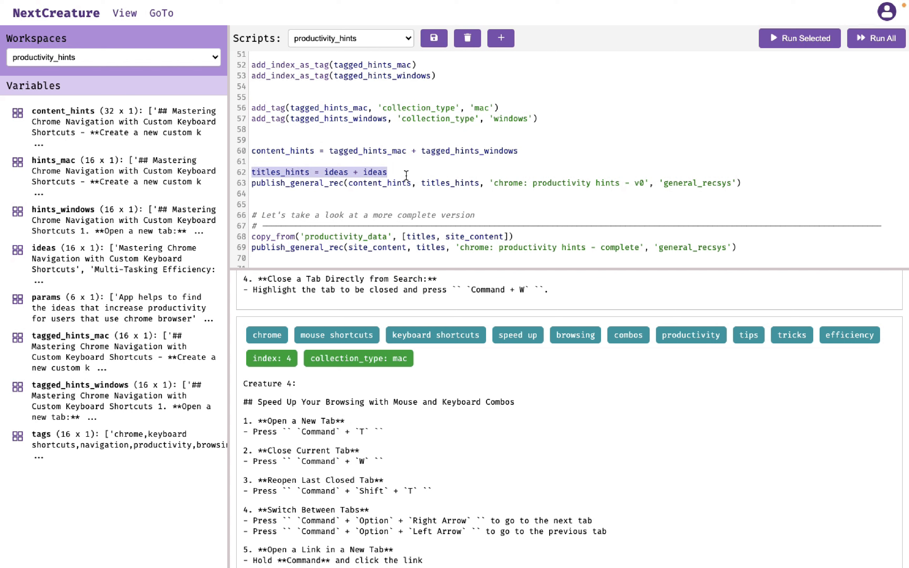
left_click(774, 39)
Run the publish_general_rec line that publishes content_hints and titles_hints as 'chrome: productivity hints - v0'
left_click(756, 188)
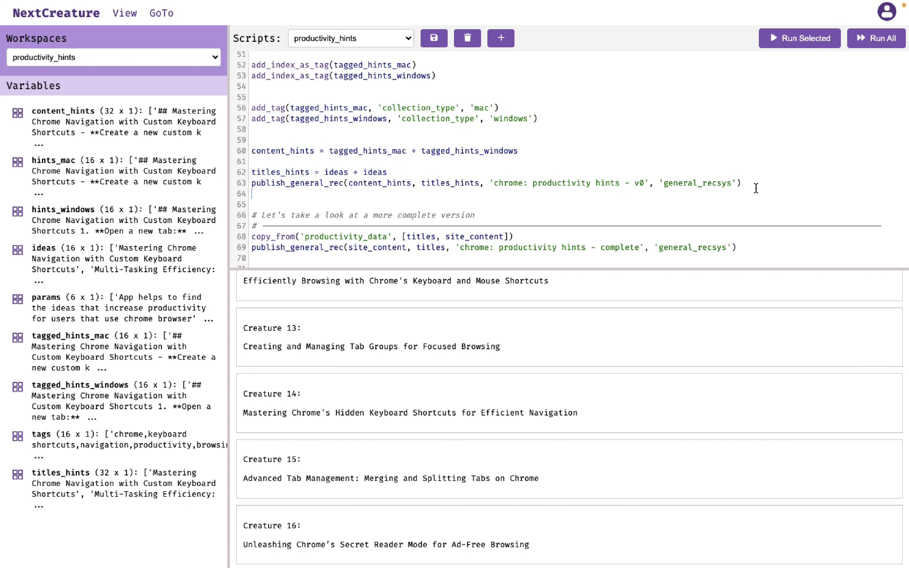
key("shift+Home")
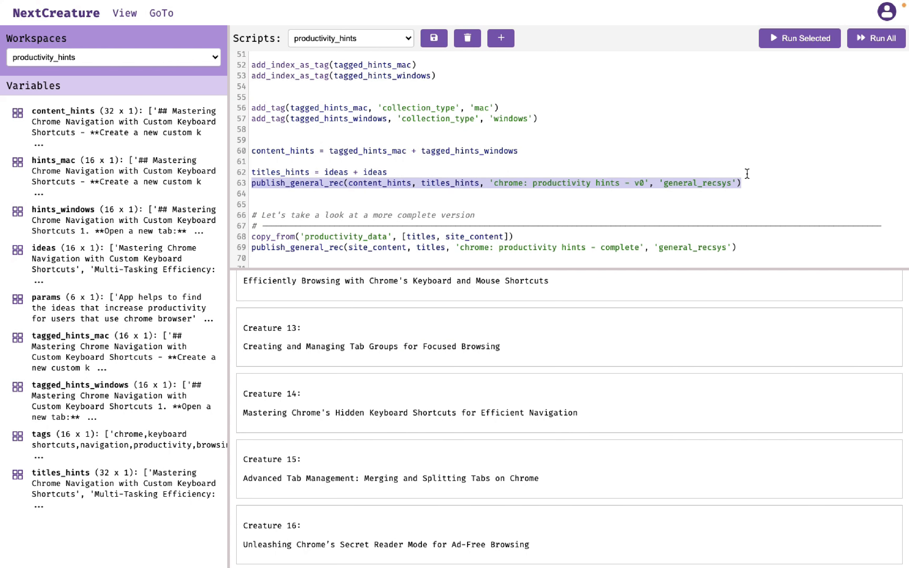
left_click(774, 44)
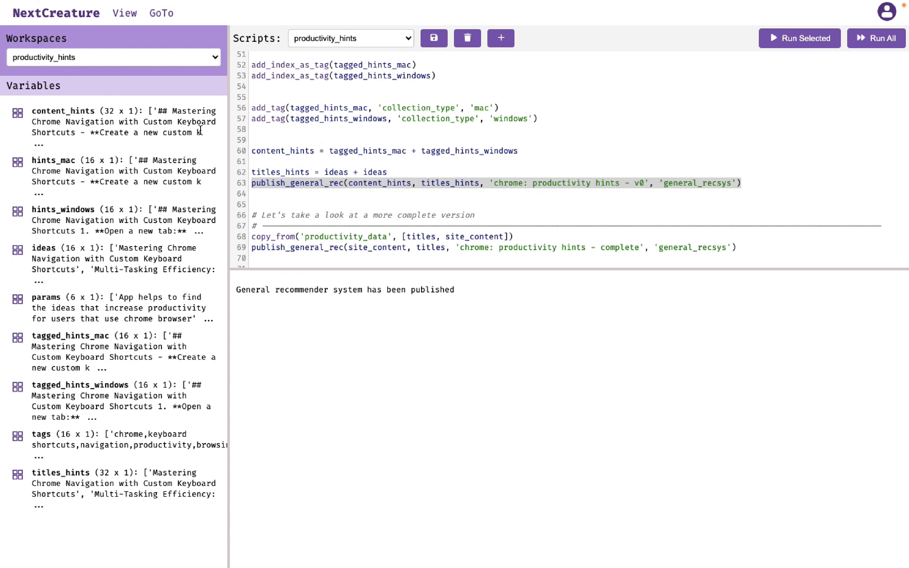
Go to the Playground and open the general recommender system 'chrome: productivity hints - v0'
mouse_move(165, 21)
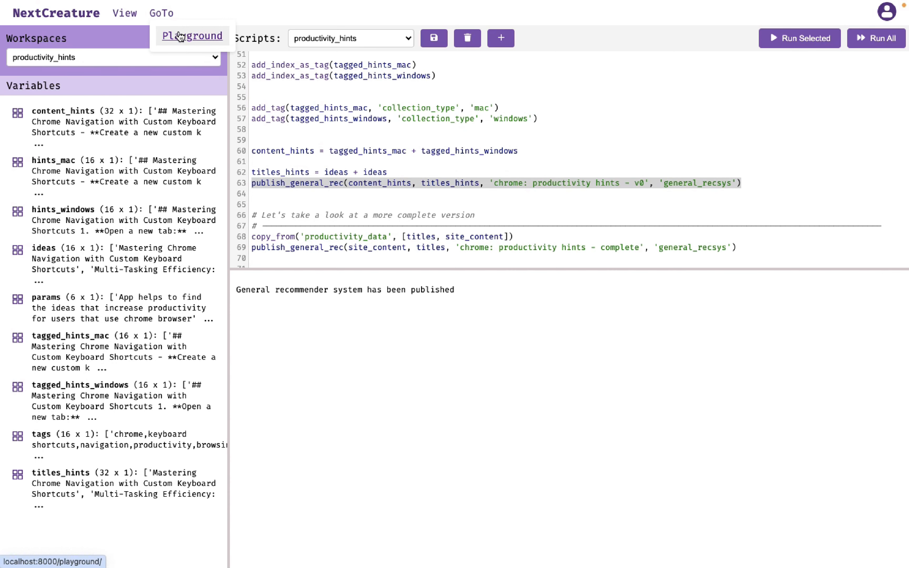
left_click(181, 35)
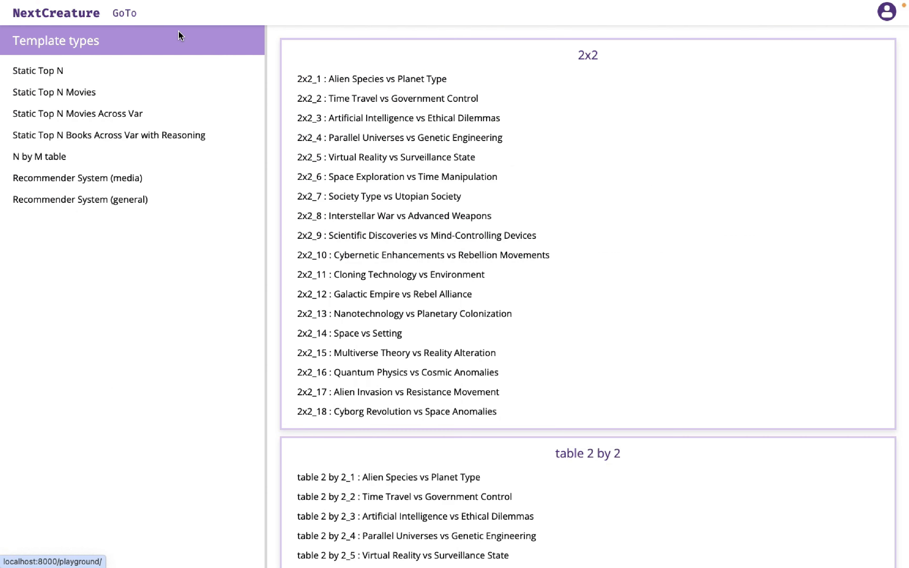
left_click(109, 203)
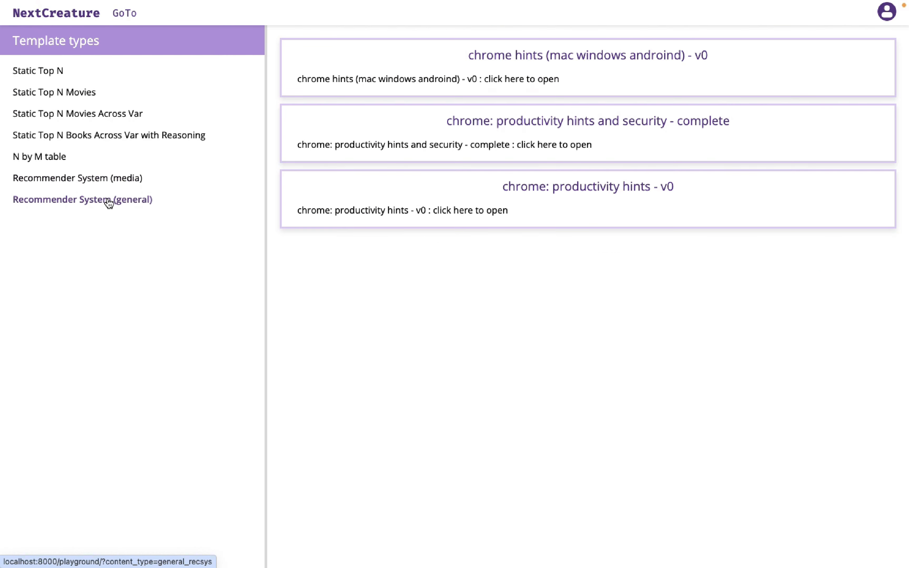
left_click(417, 213)
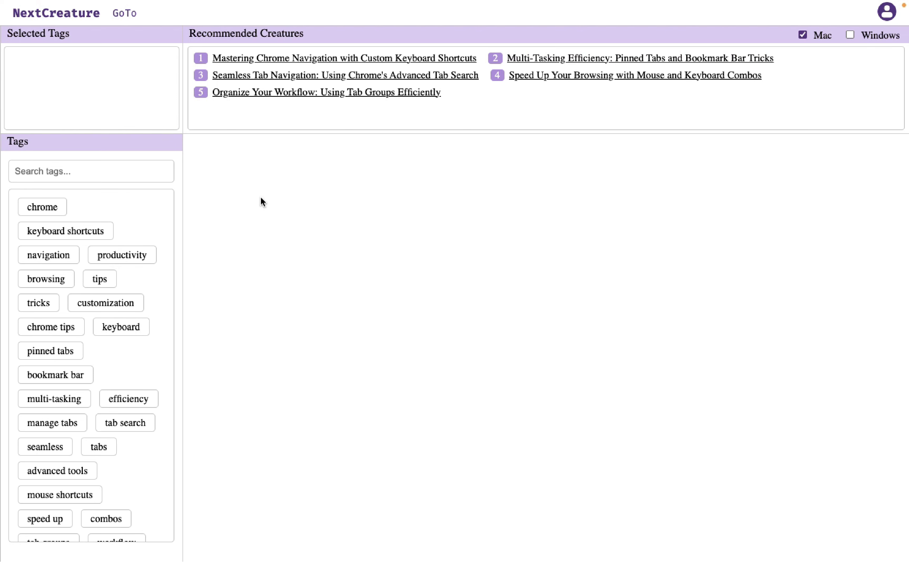
Filter the recommended hints by the tags keyboard shortcuts, keyboard commands and tab management
left_click(81, 232)
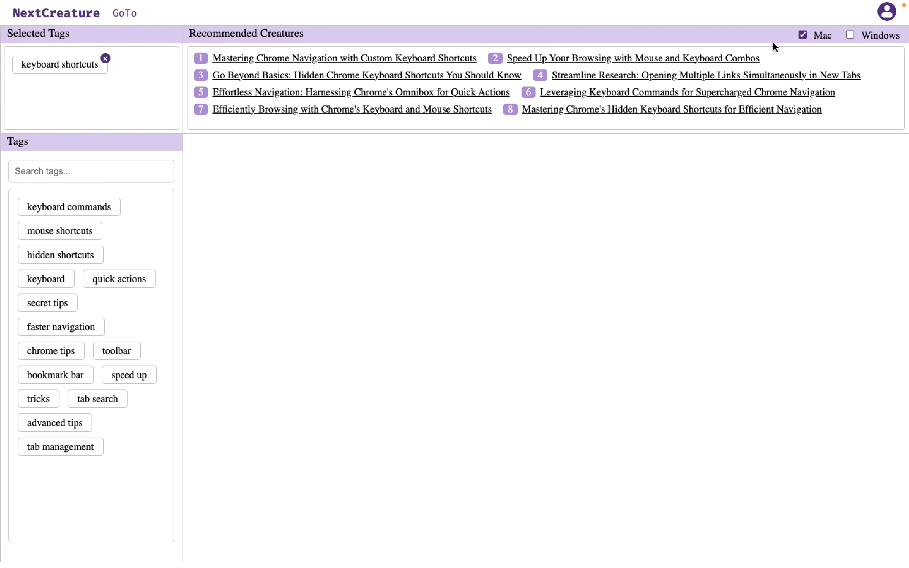
left_click(92, 212)
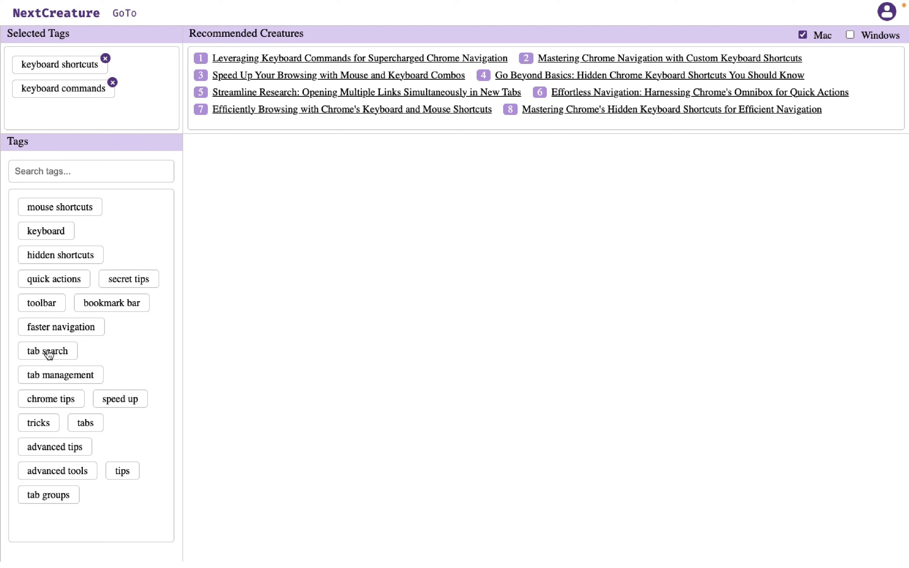
left_click(57, 375)
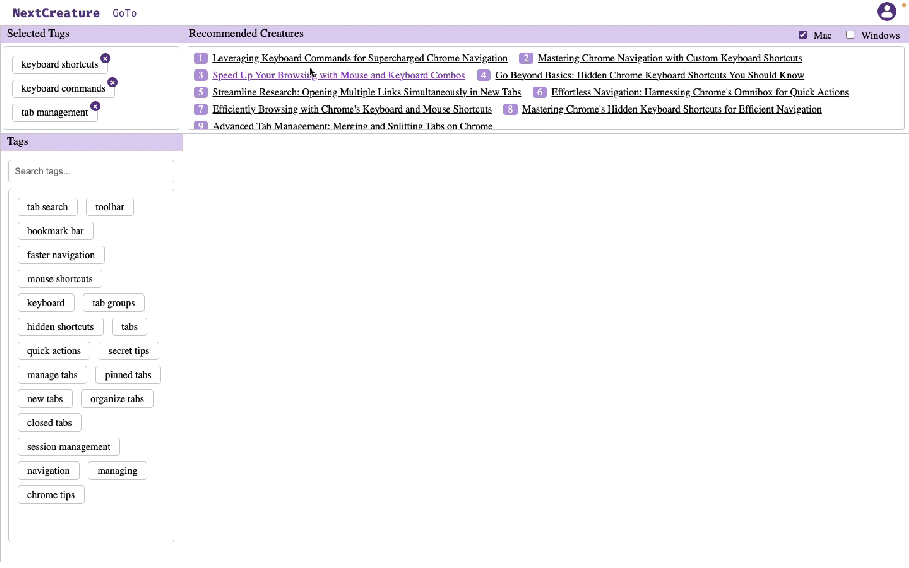
View the Mac instructions for the 'Leveraging Keyboard Commands' and 'Mastering Chrome Navigation with Custom Keyboard Shortcuts' hints
left_click(358, 60)
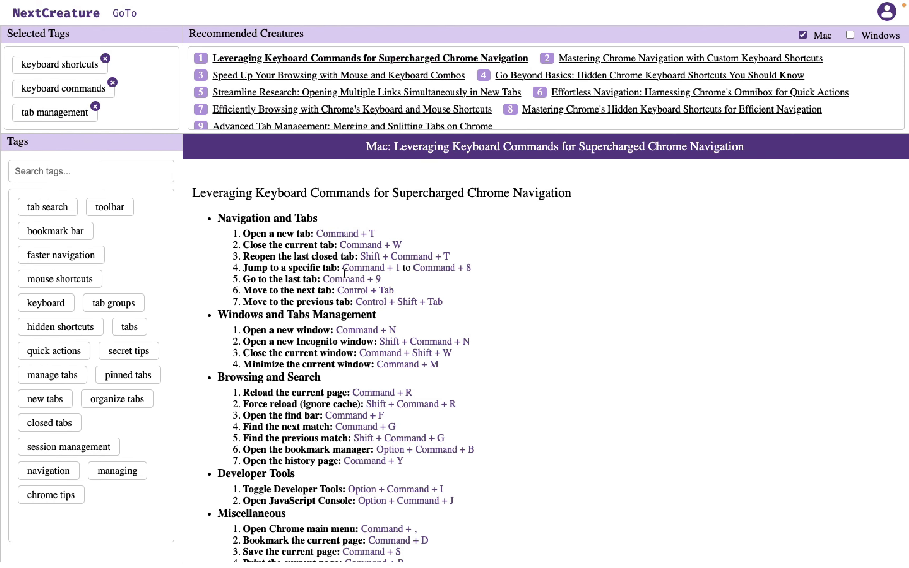
scroll(344, 273, "down", 1)
scroll(345, 274, "up", 1)
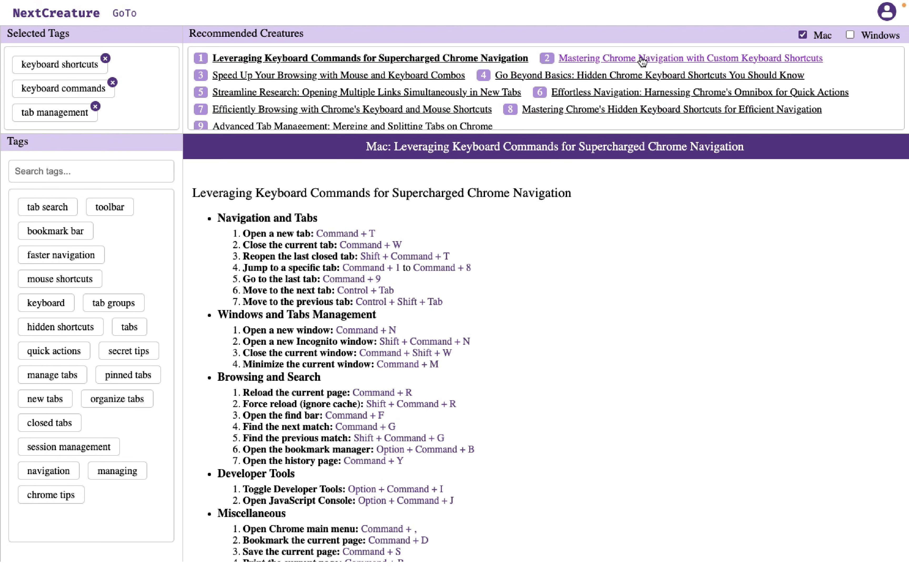
left_click(585, 58)
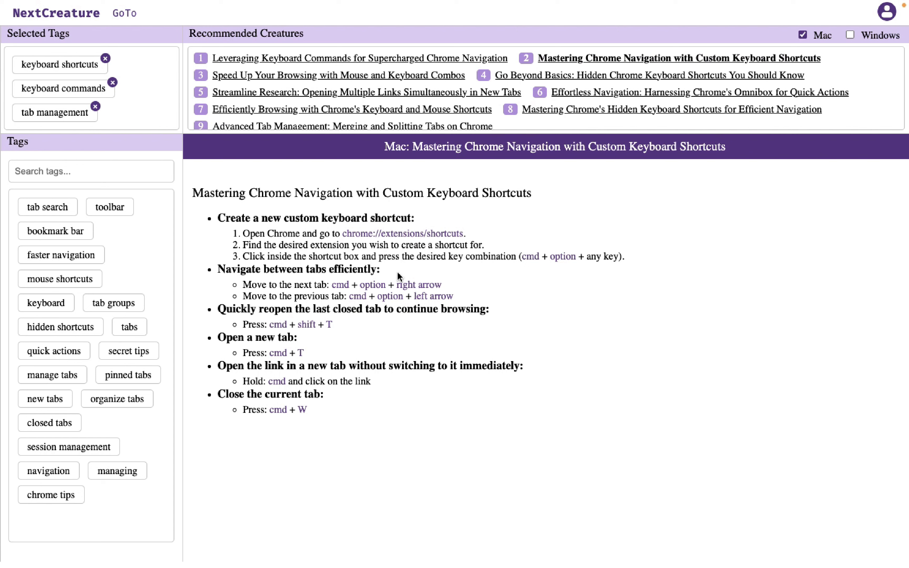
Include the Windows collection and compare the Mac and Windows versions of 'Leveraging Keyboard Commands for Supercharged Chrome Navigation'
left_click(852, 35)
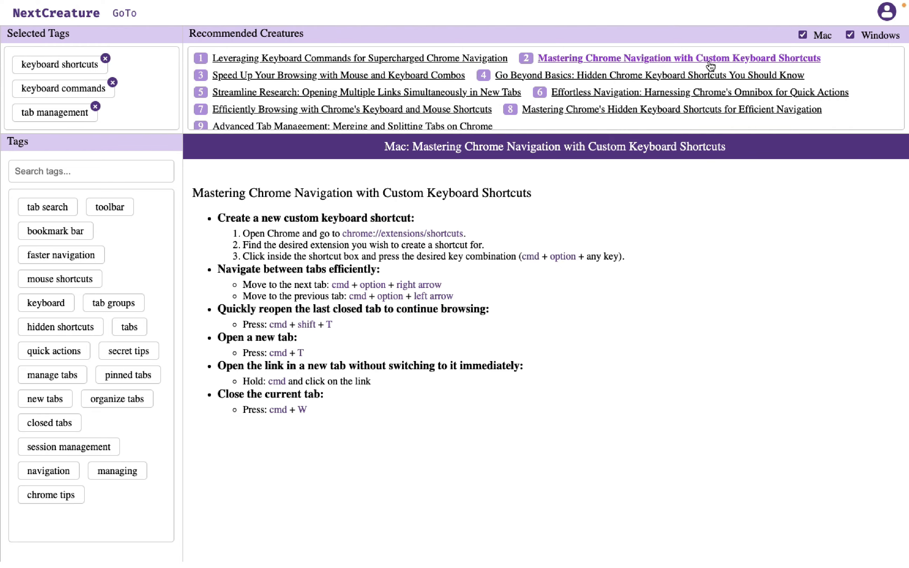
left_click(445, 60)
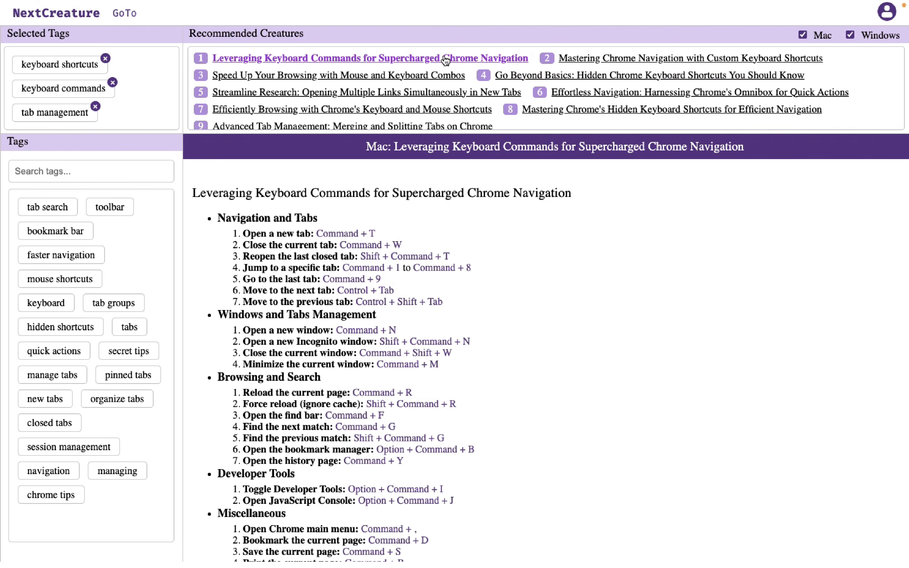
scroll(390, 235, "down", 10)
scroll(389, 232, "down", 5)
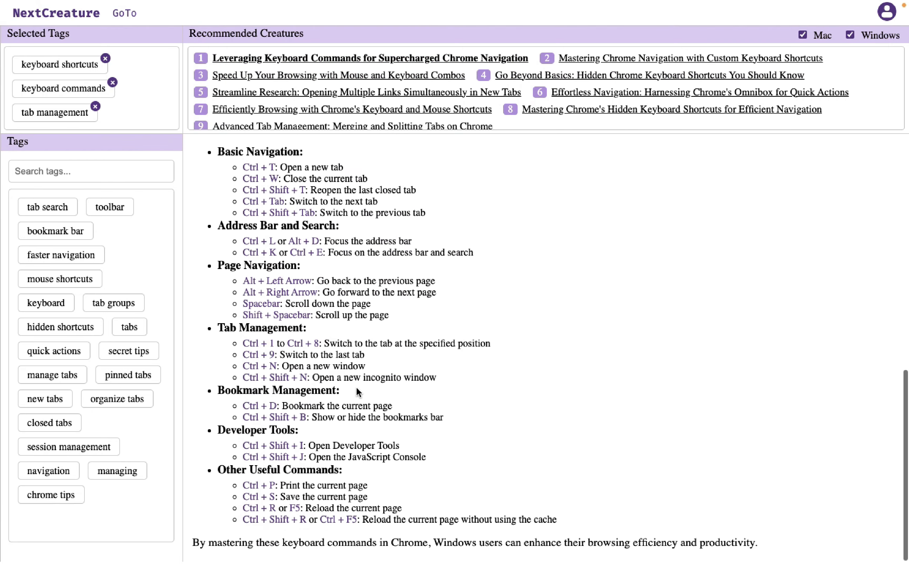
scroll(356, 387, "up", 10)
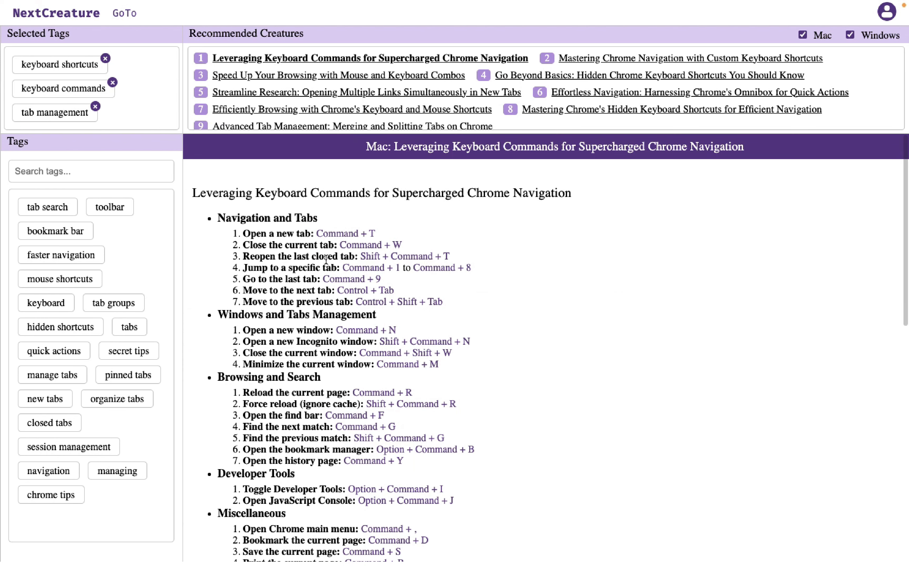
Return to the Playground and open the general recommender 'chrome: productivity hints and security - complete'
left_click(124, 16)
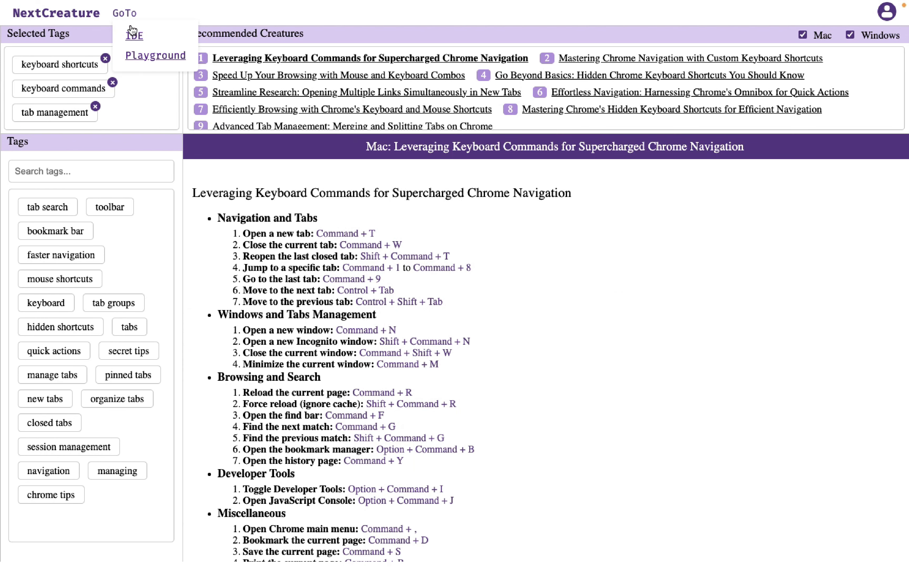
left_click(150, 55)
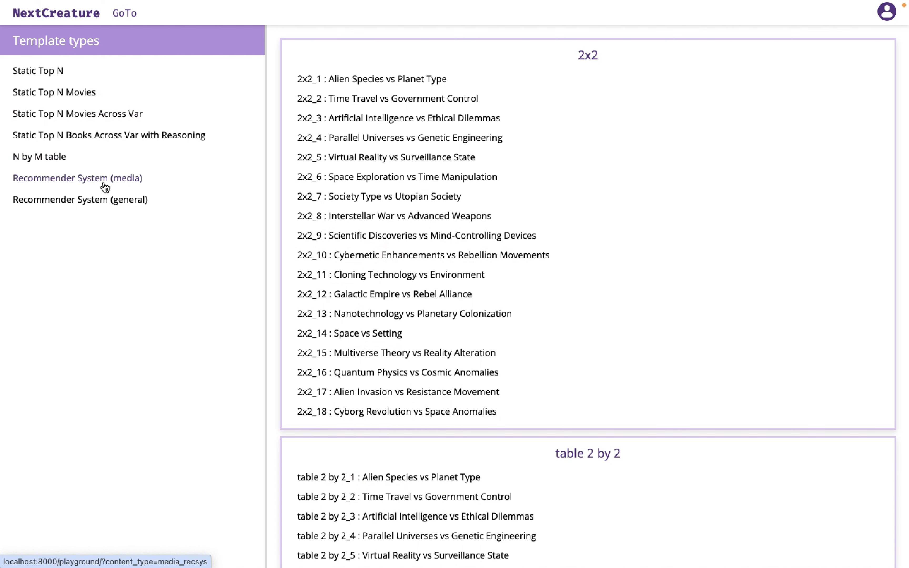
left_click(95, 203)
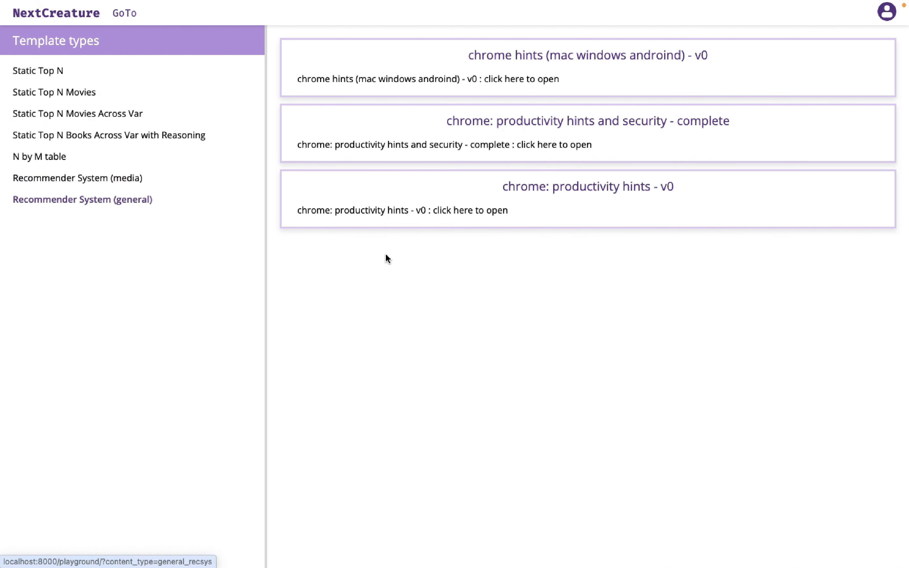
left_click(564, 144)
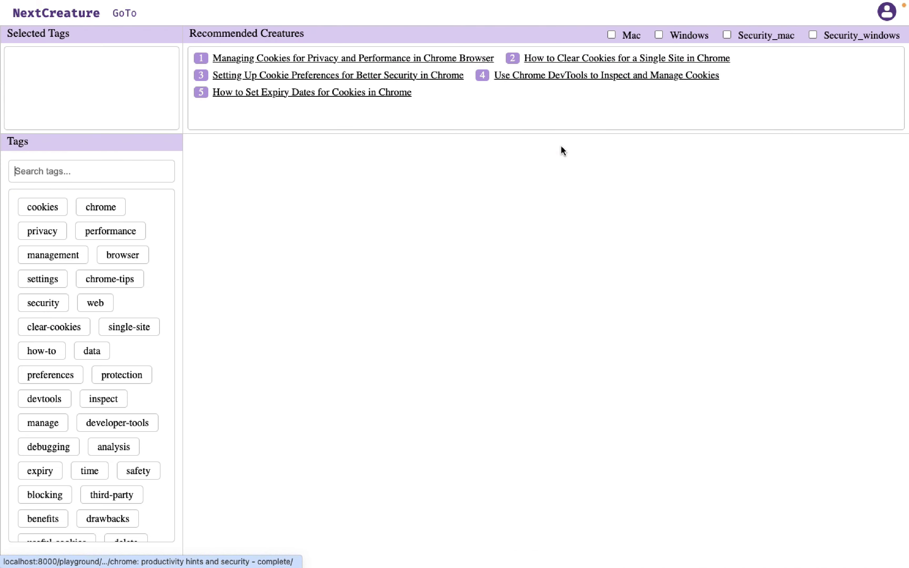
Enable the Mac and Security_mac collections, search tags for 'navi', and select navigation, tab navigation and quick navigation
left_click(611, 35)
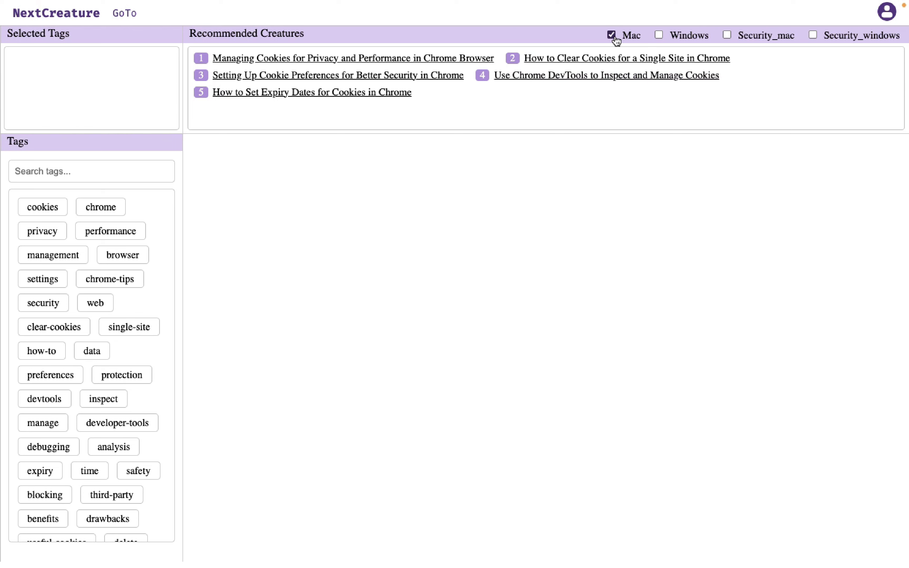
left_click(727, 35)
left_click(80, 174)
type("navi")
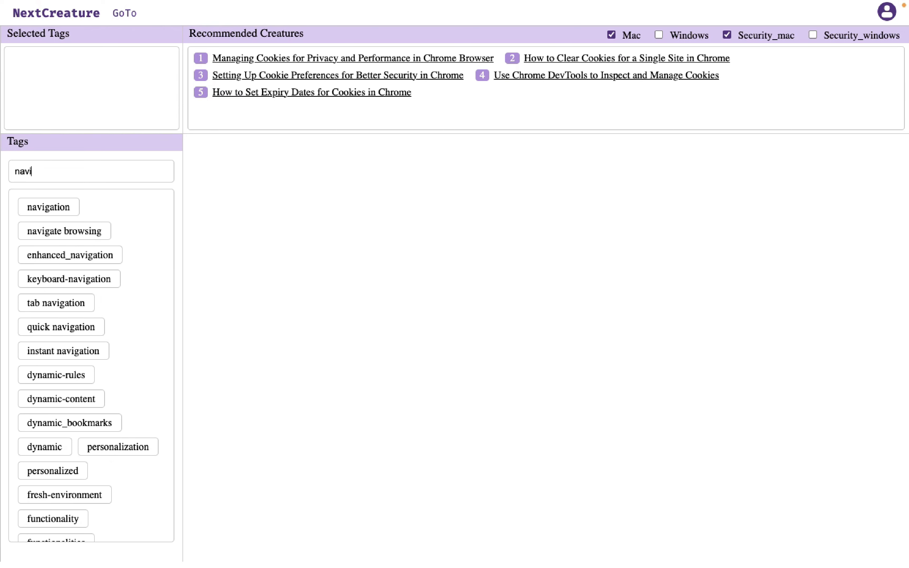
left_click(65, 209)
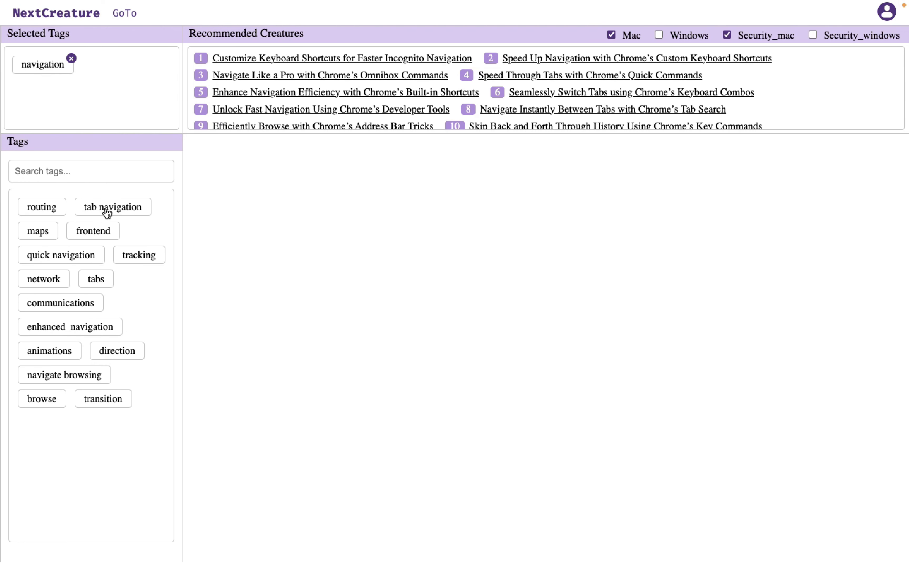
left_click(115, 209)
left_click(58, 209)
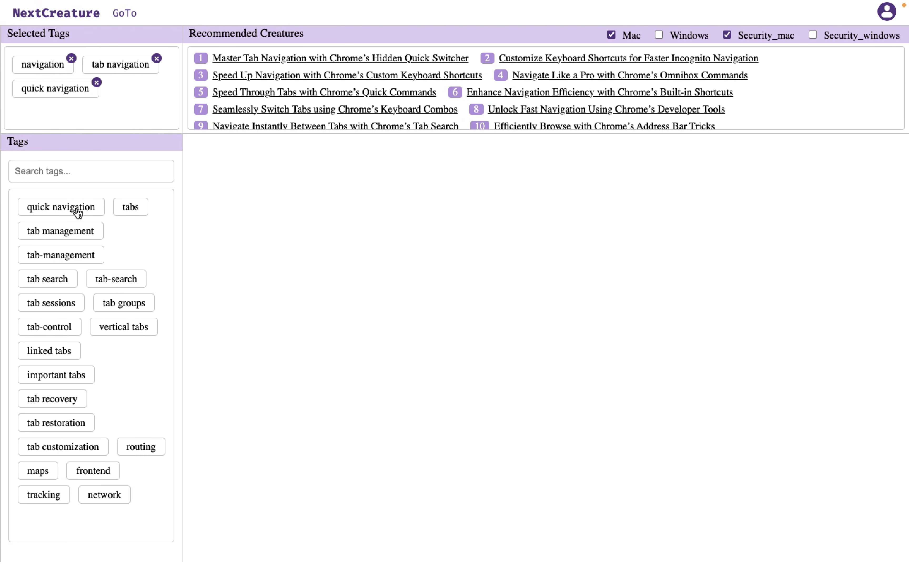
Examine the Mac and Security_mac texts of the hint 'Master Tab Navigation with Chrome's Hidden Quick Switcher'
left_click(408, 59)
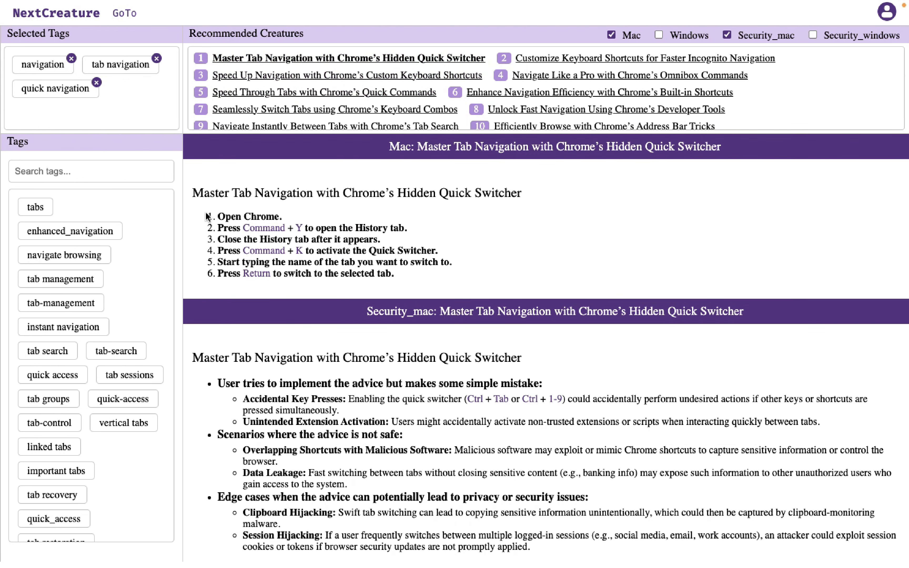
left_click_drag(217, 217, 431, 277)
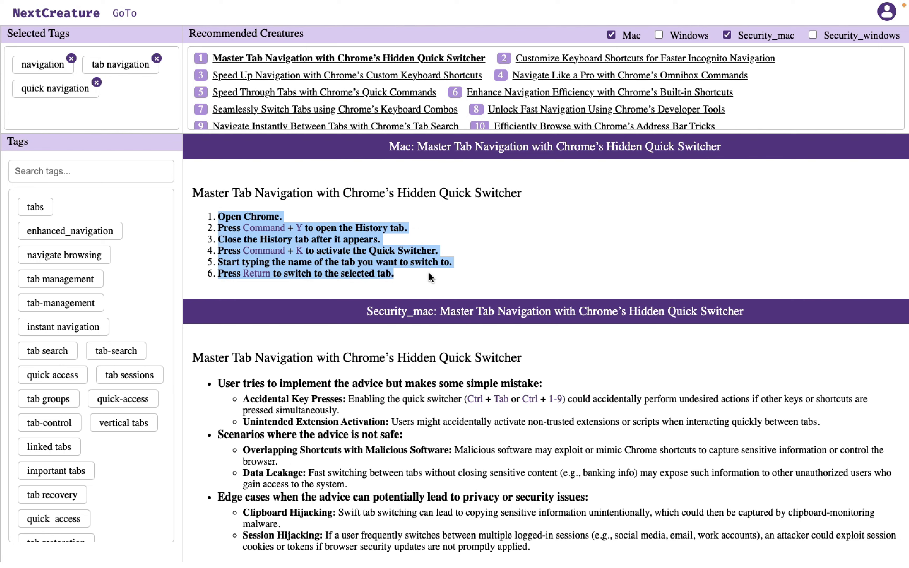
scroll(429, 277, "down", 1)
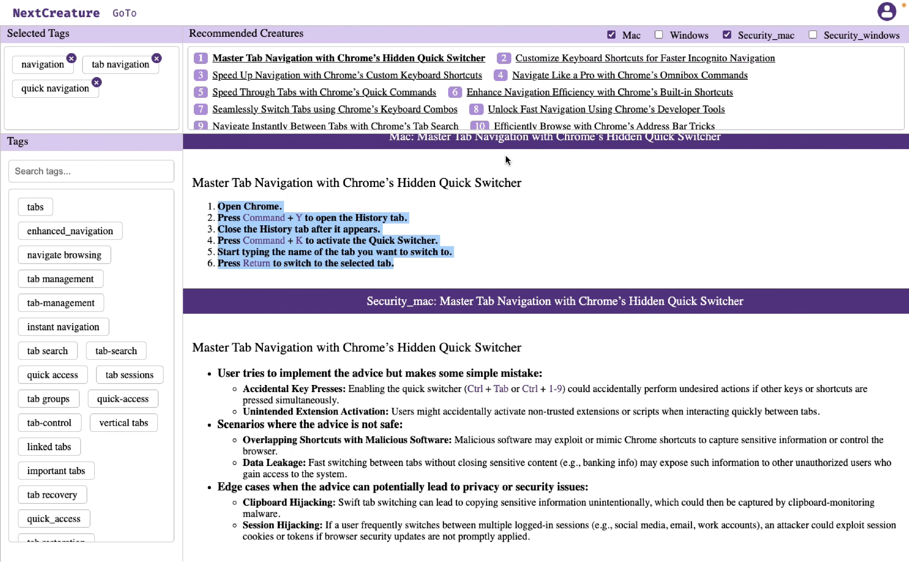
Check the Mac and Security_mac texts of 'Customize Keyboard Shortcuts for Faster Incognito Navigation', and return to the IDE
left_click(610, 65)
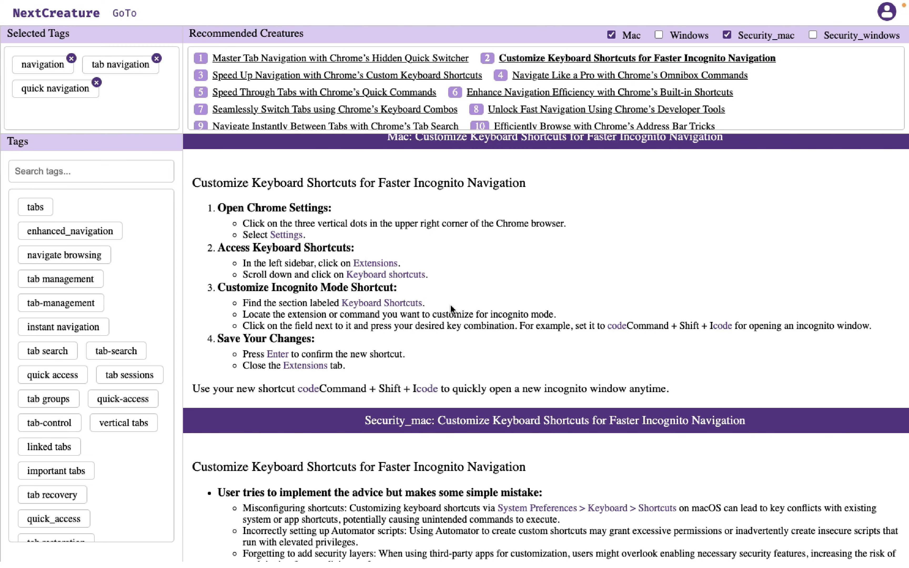
scroll(453, 311, "down", 5)
left_click(132, 19)
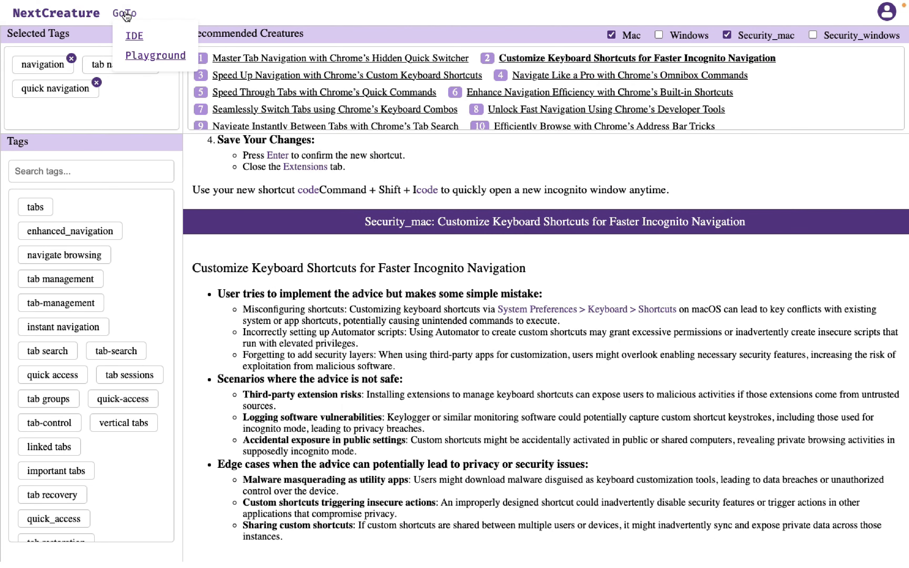
left_click(139, 37)
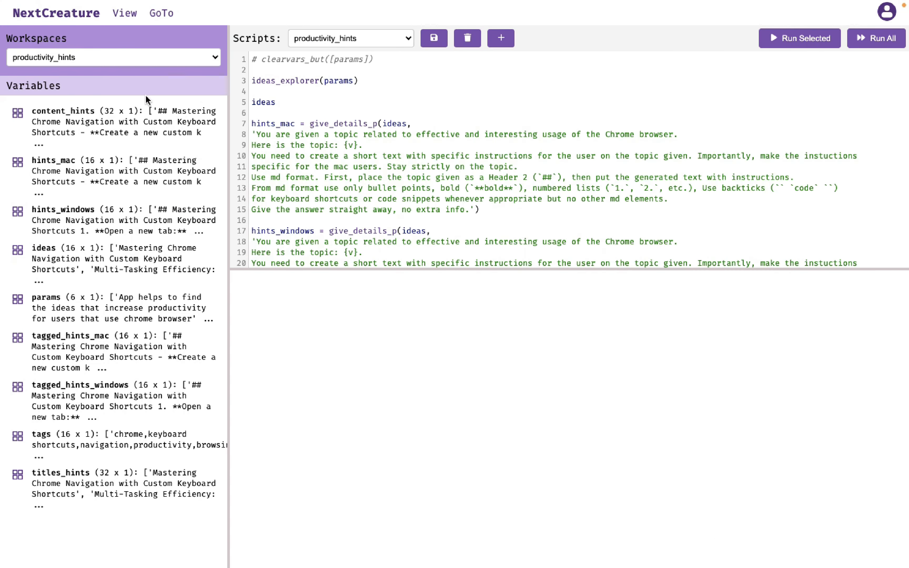
Switch to the apps_generated_by_ai workspace and load the script of the same name
left_click(77, 58)
left_click(66, 87)
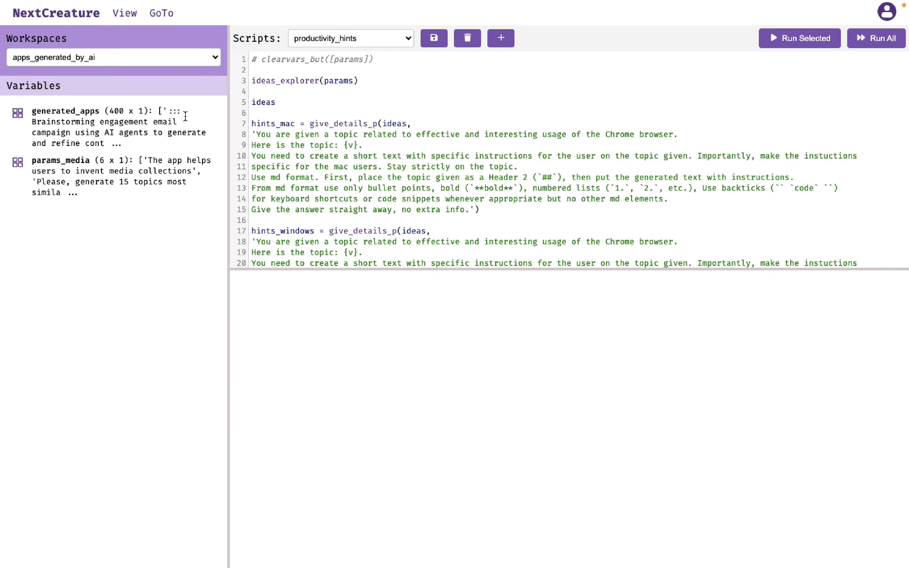
left_click(368, 38)
left_click(357, 53)
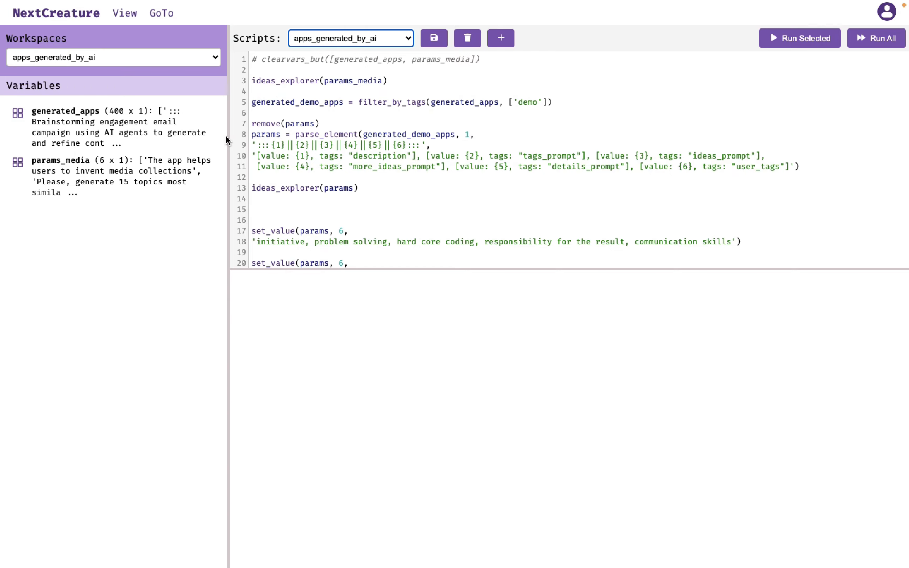
Review the contents of the params_media variable, and run only the script line ideas_explorer(params_media)
left_click(53, 167)
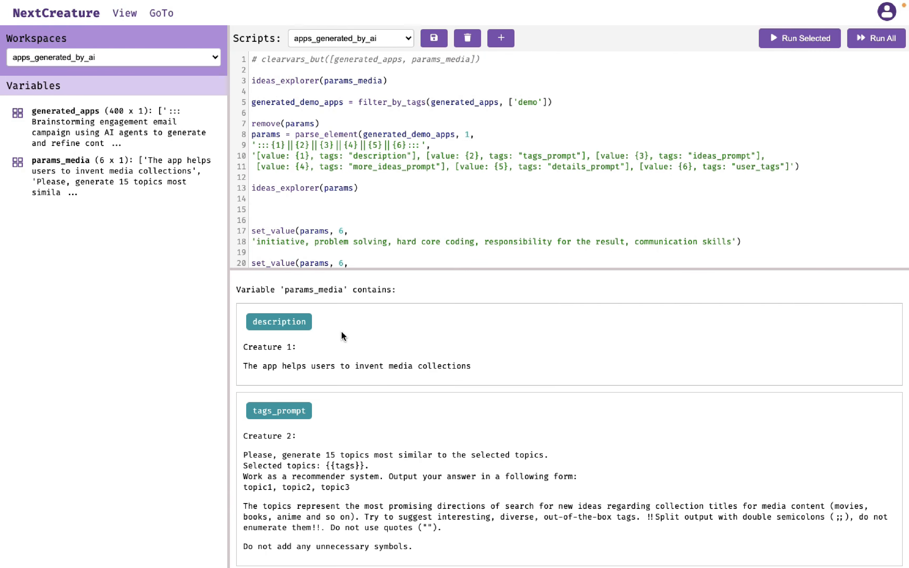
scroll(341, 332, "down", 7)
scroll(341, 332, "up", 7)
key("shift+Home")
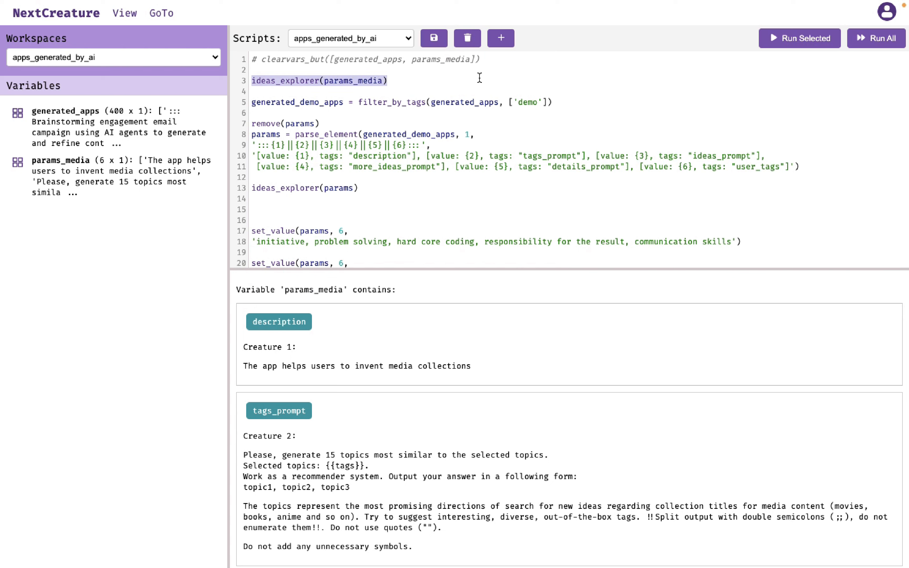
left_click(801, 39)
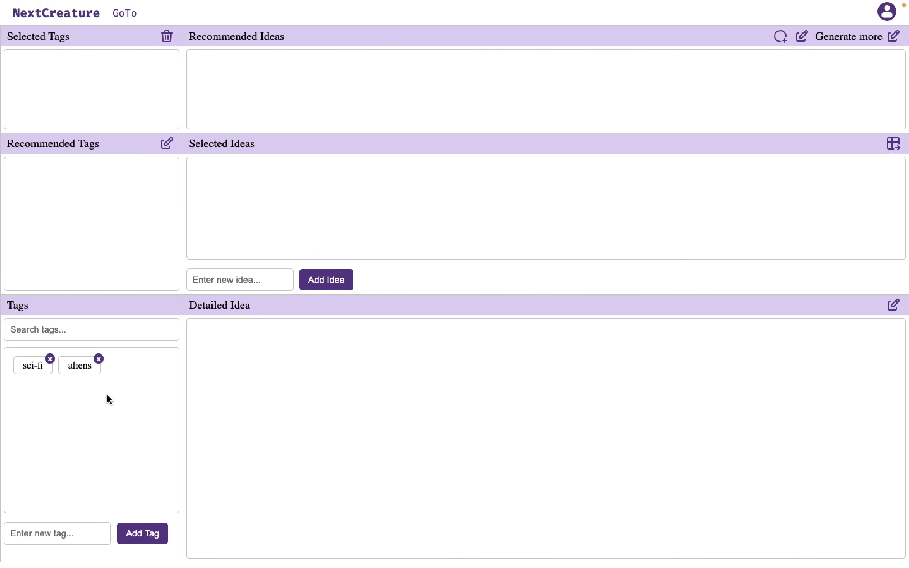
Select the tags sci-fi and aliens, and add the recommended tag dystopian futures
left_click(33, 366)
left_click(65, 370)
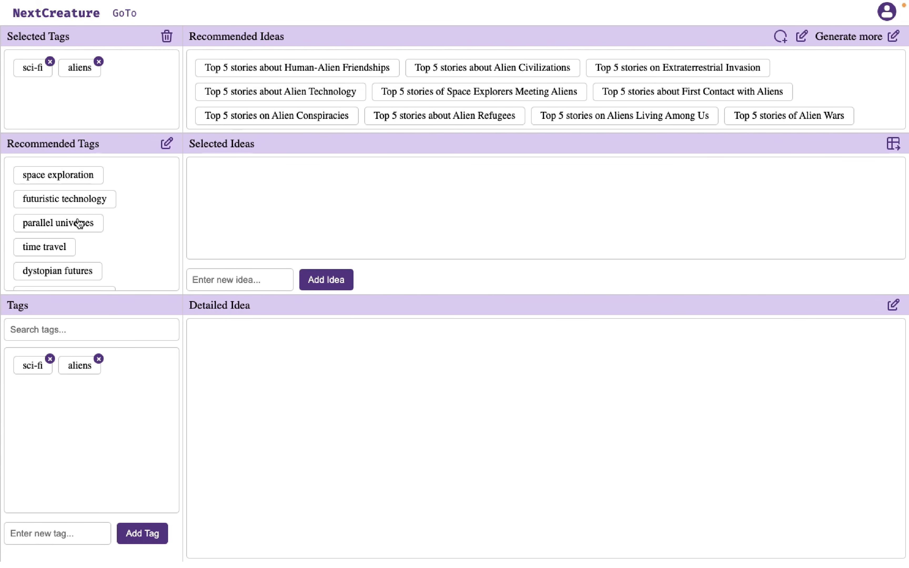
scroll(76, 229, "down", 2)
left_click(66, 244)
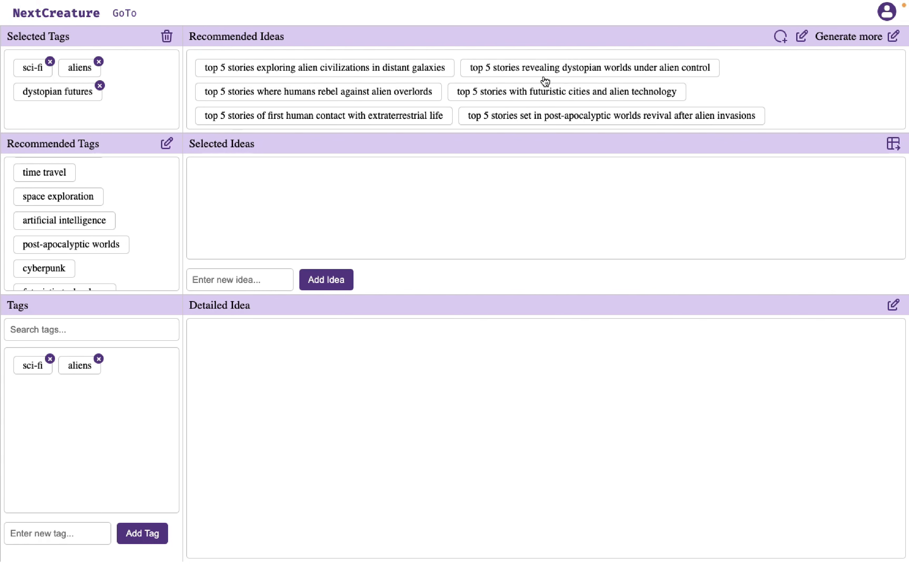
Add the six recommended ideas, from alien civilizations in distant galaxies to post-apocalyptic worlds revival after alien invasions, to the selected ideas
left_click(357, 72)
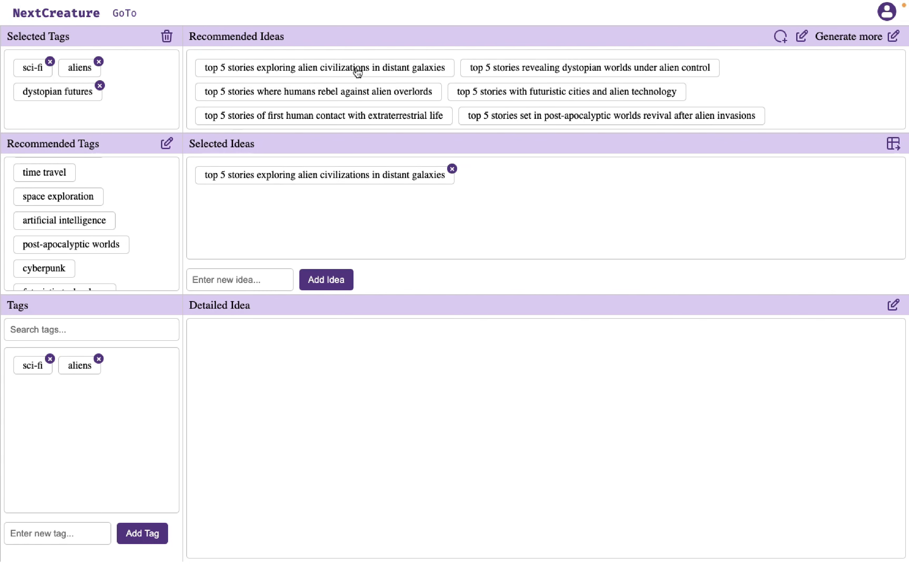
left_click(512, 71)
left_click(363, 88)
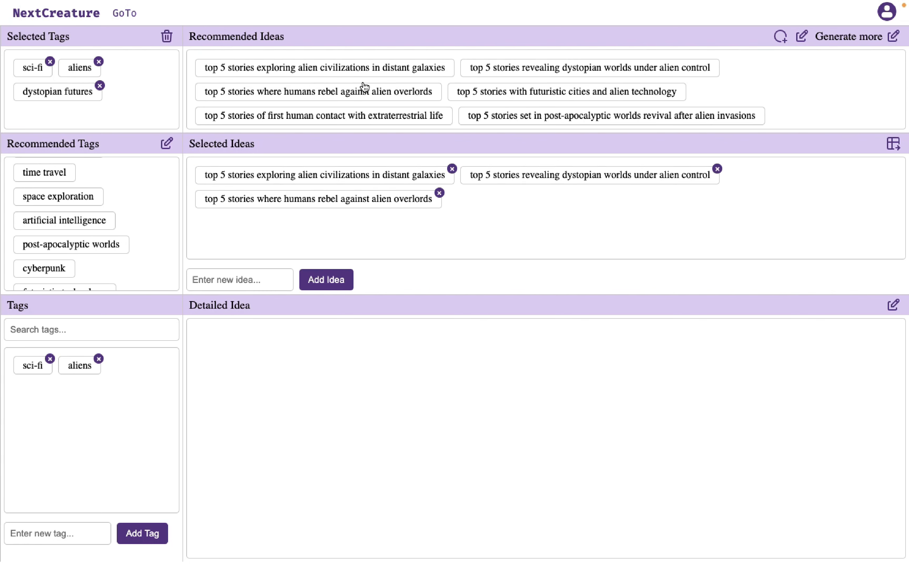
left_click(516, 93)
left_click(400, 120)
left_click(500, 122)
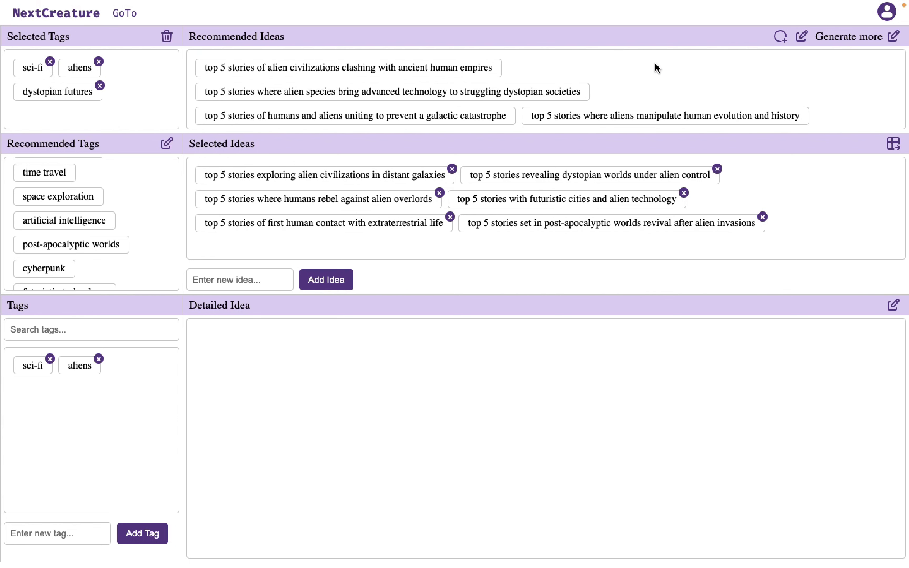
Add the ideas on struggling dystopian societies and preventing a galactic catastrophe, and generate details for the selected idea on first human contact
left_click(547, 94)
scroll(452, 182, "down", 1)
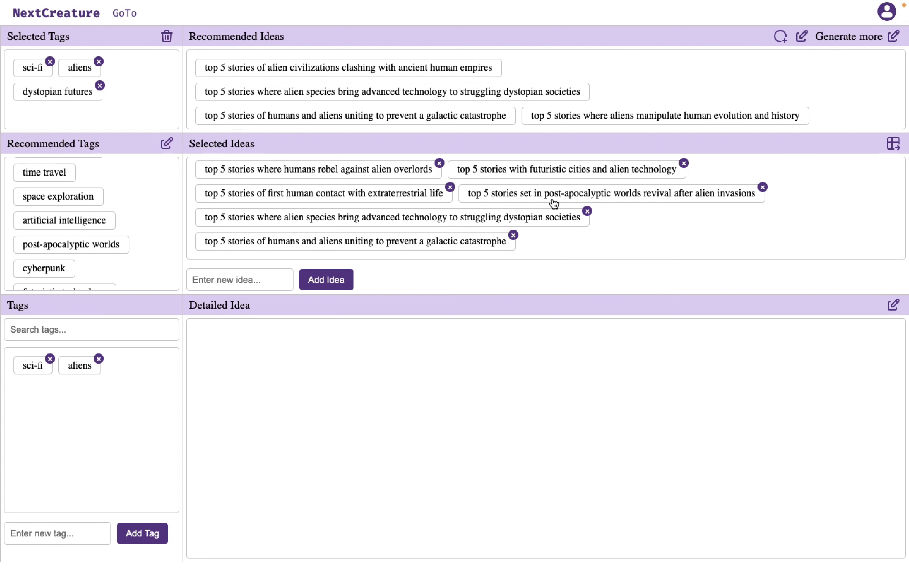
left_click(319, 196)
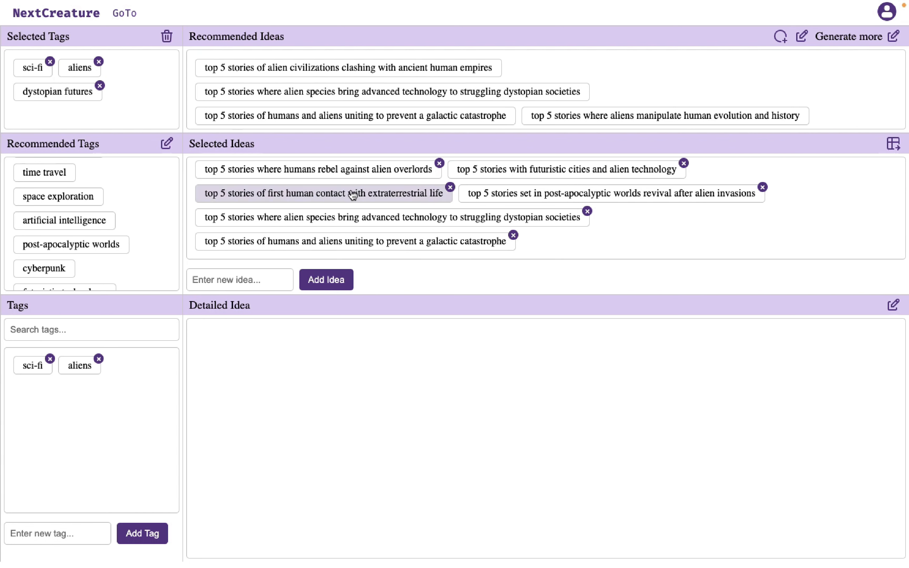
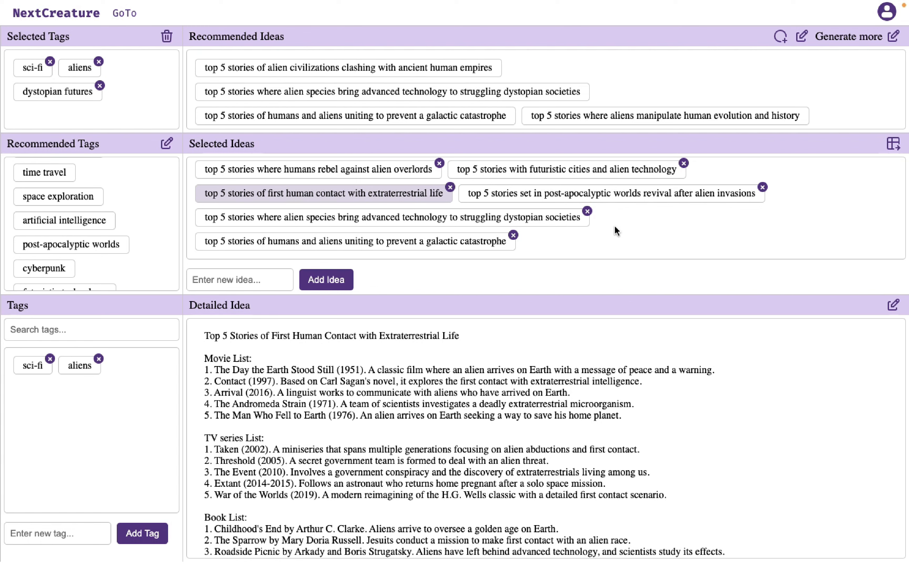
Review the prompts for recommended tags and recommended ideas, closing each without saving
left_click(167, 150)
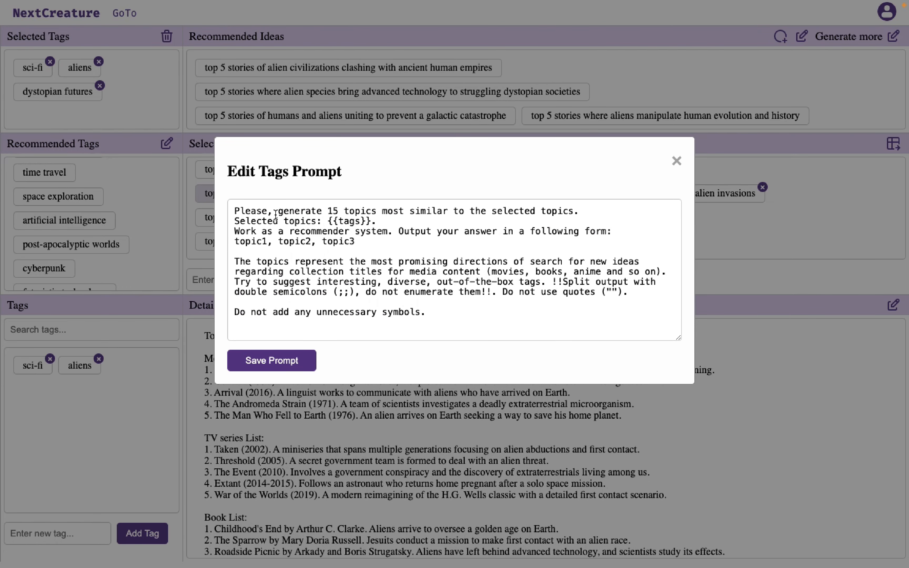
left_click(236, 209)
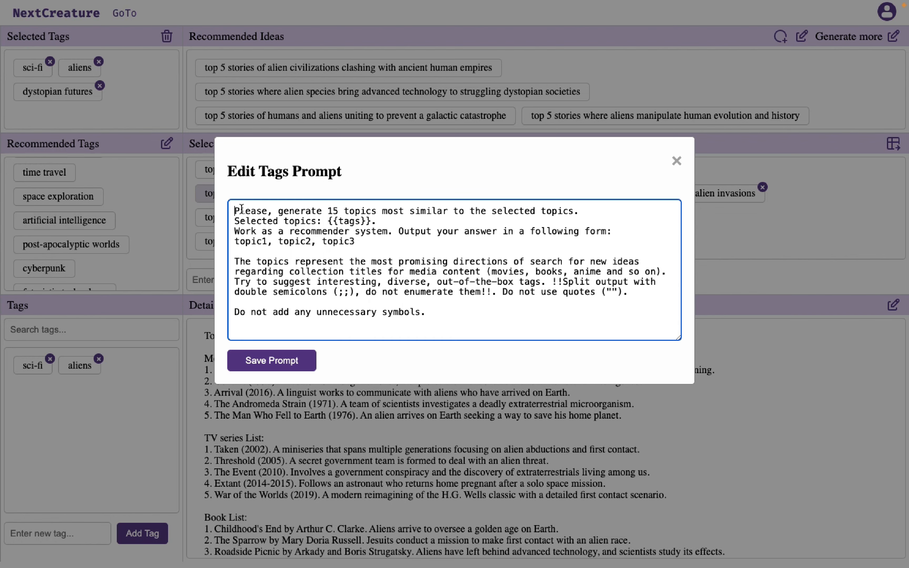
key("super+a")
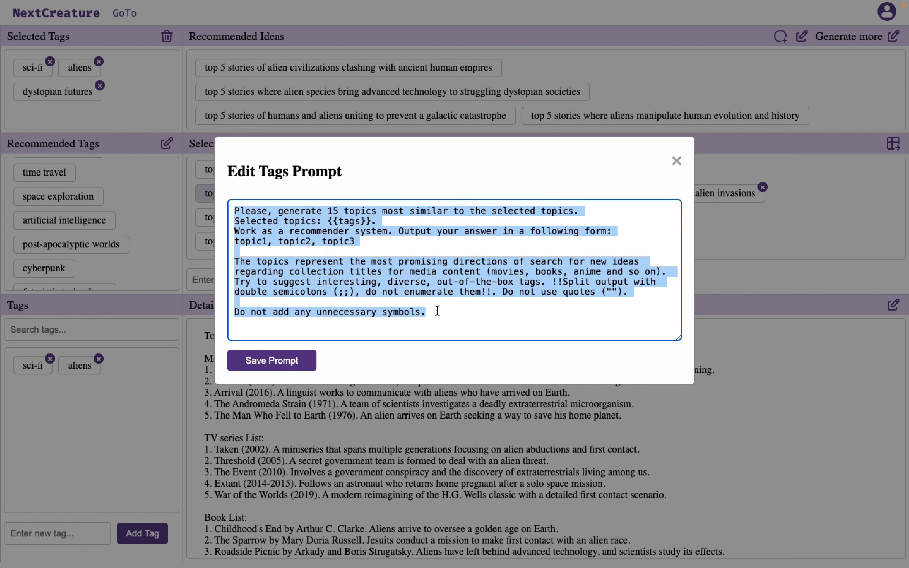
left_click(676, 161)
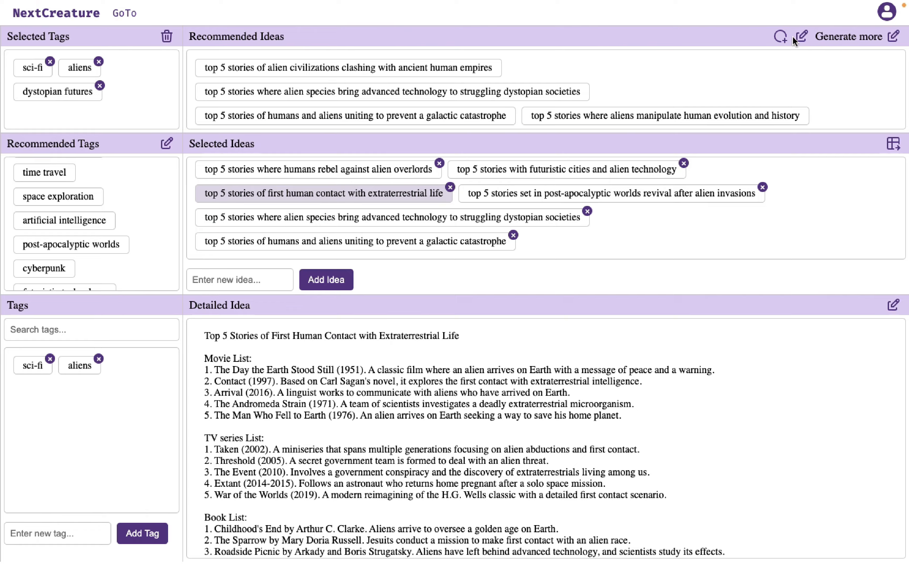
left_click(801, 36)
left_click(235, 211)
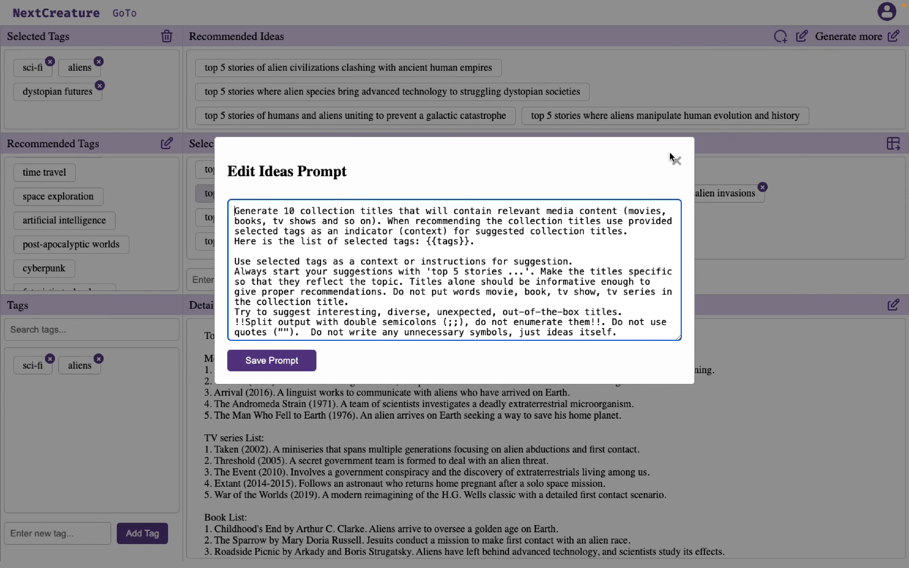
left_click(677, 160)
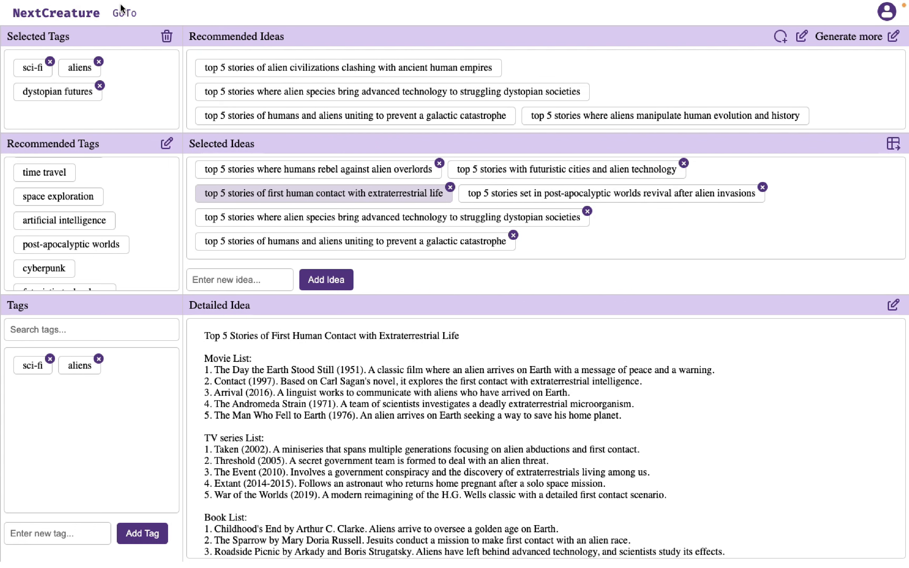
Return to the IDE, display generated_apps in an enlarged output area, and highlight the full text of Creature 49
mouse_move(126, 15)
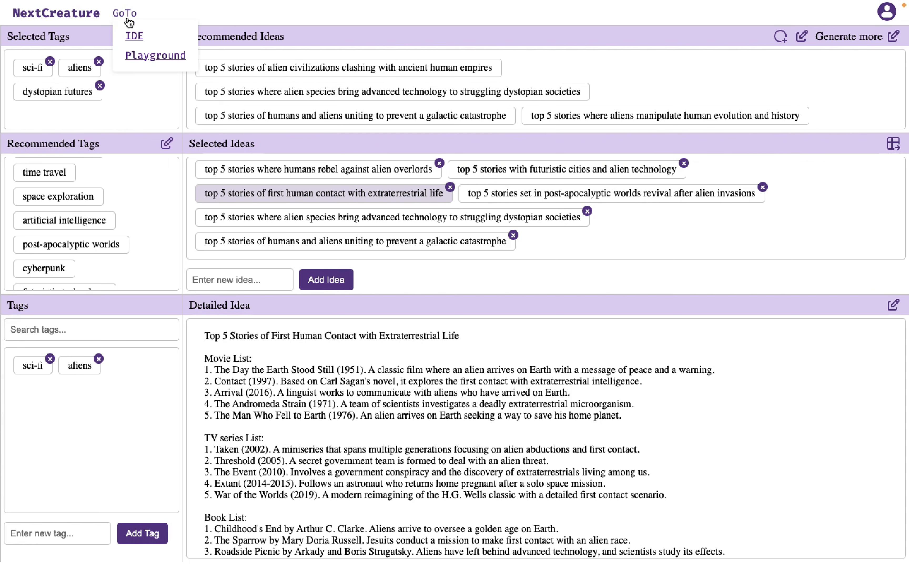
left_click(141, 39)
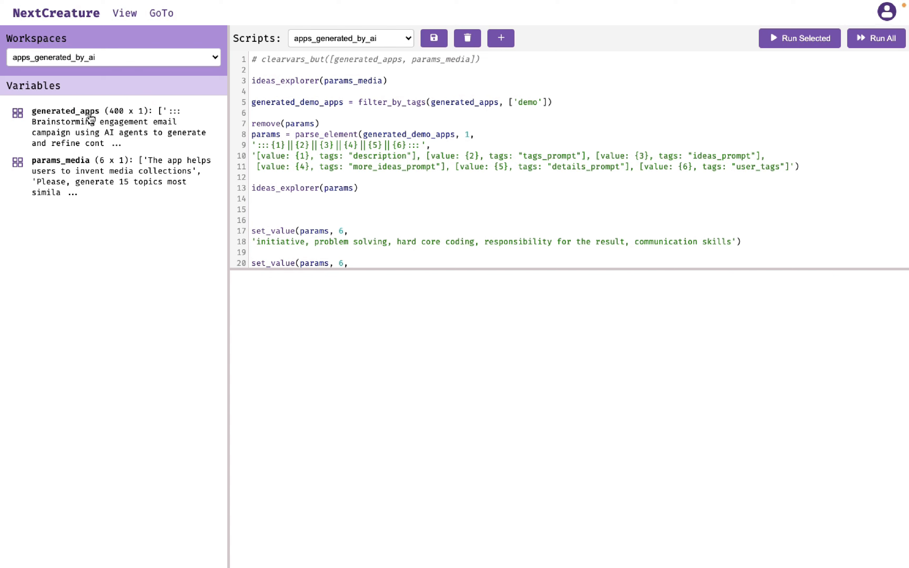
left_click(57, 114)
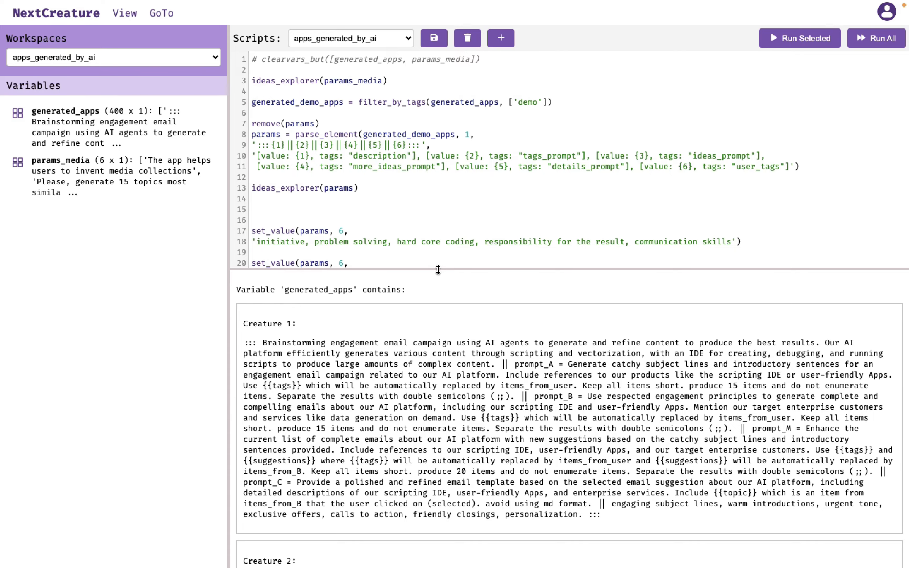
left_click_drag(438, 270, 428, 153)
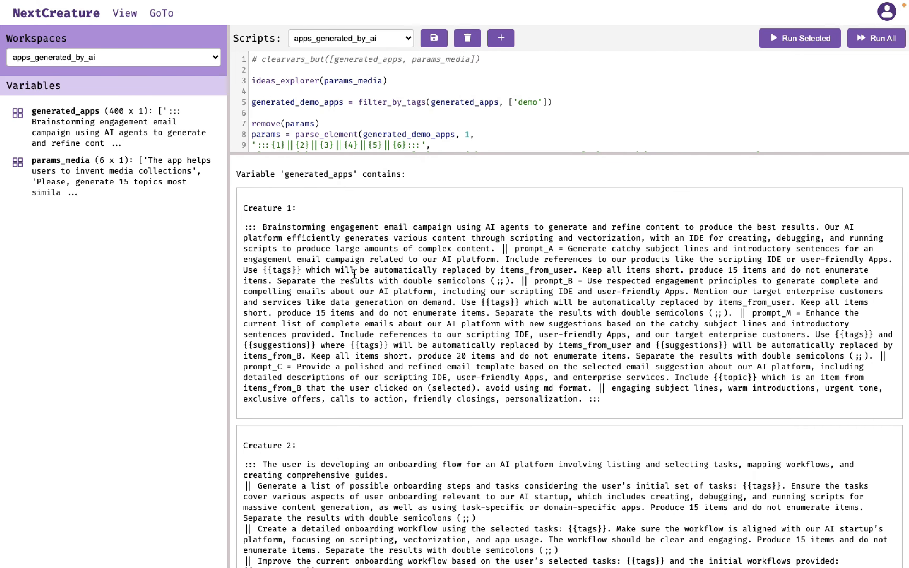
scroll(354, 276, "down", 20)
scroll(354, 279, "down", 20)
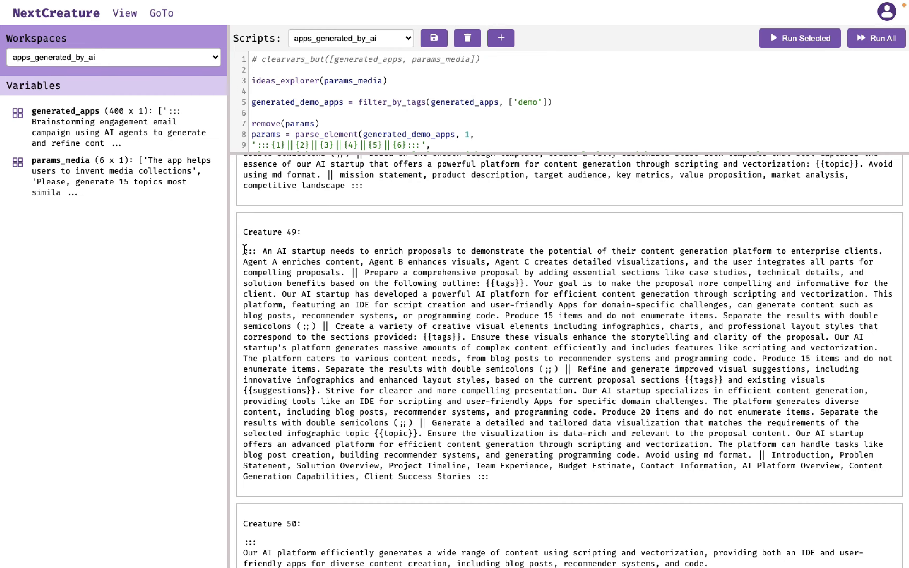
left_click_drag(244, 251, 493, 475)
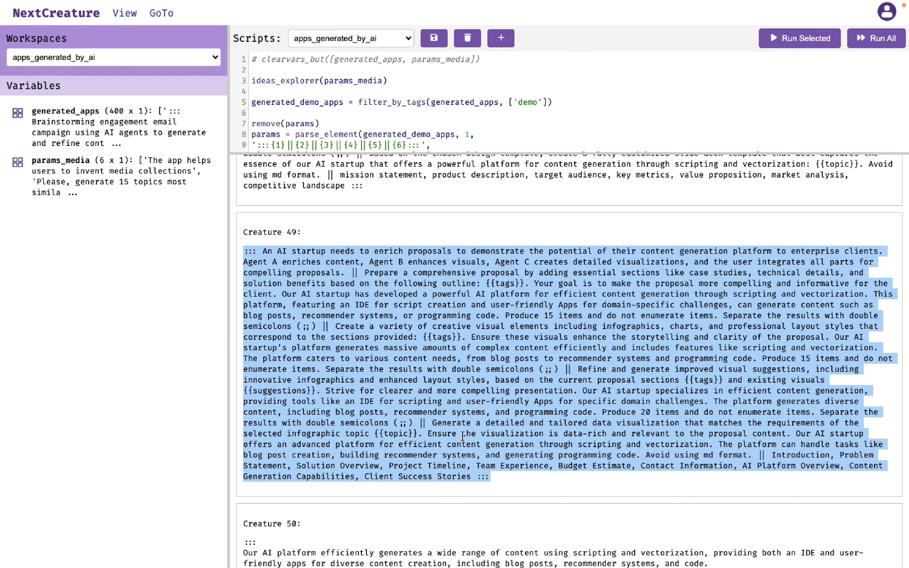
Browse generated_apps to find Creature 82, tagged demo, and highlight its text through the final list of user tags
scroll(461, 435, "down", 20)
scroll(462, 435, "down", 20)
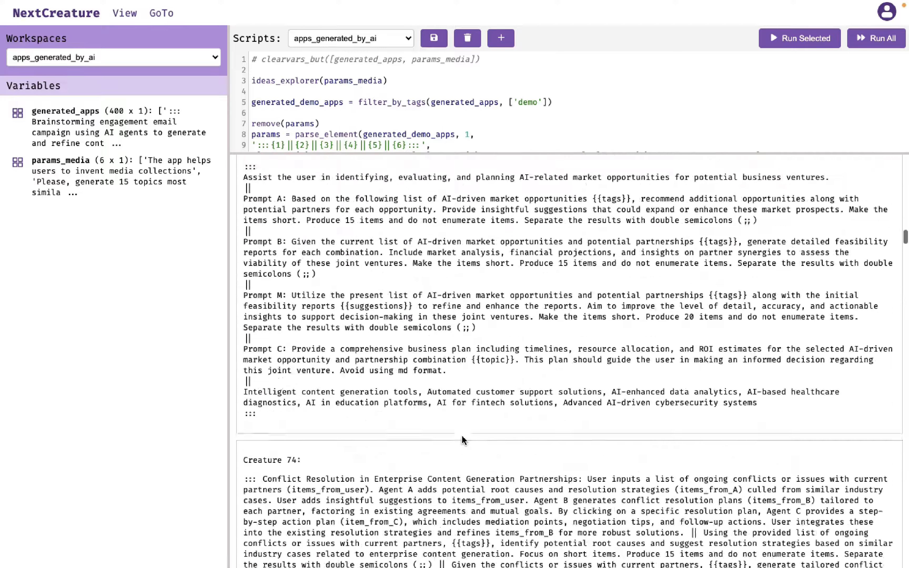
scroll(462, 436, "down", 4)
scroll(461, 435, "up", 12)
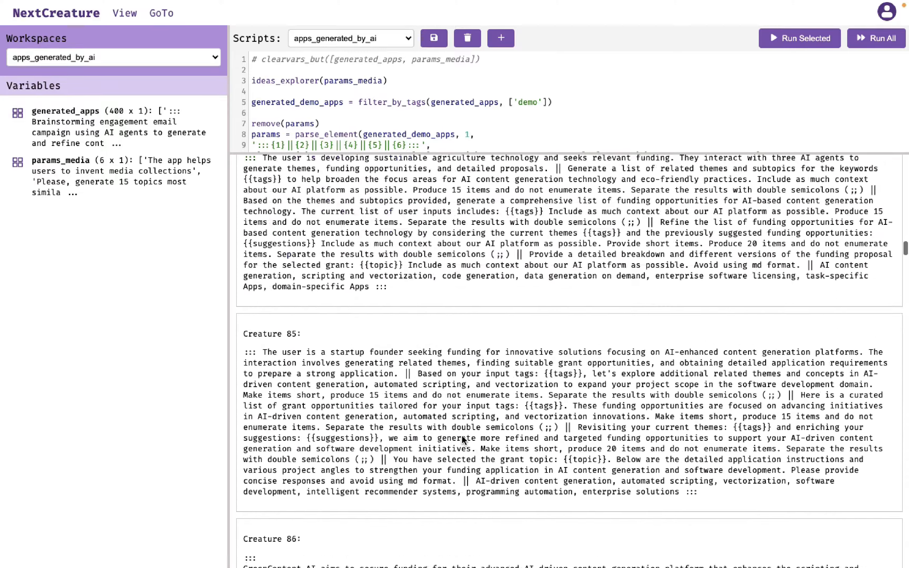
scroll(461, 433, "up", 3)
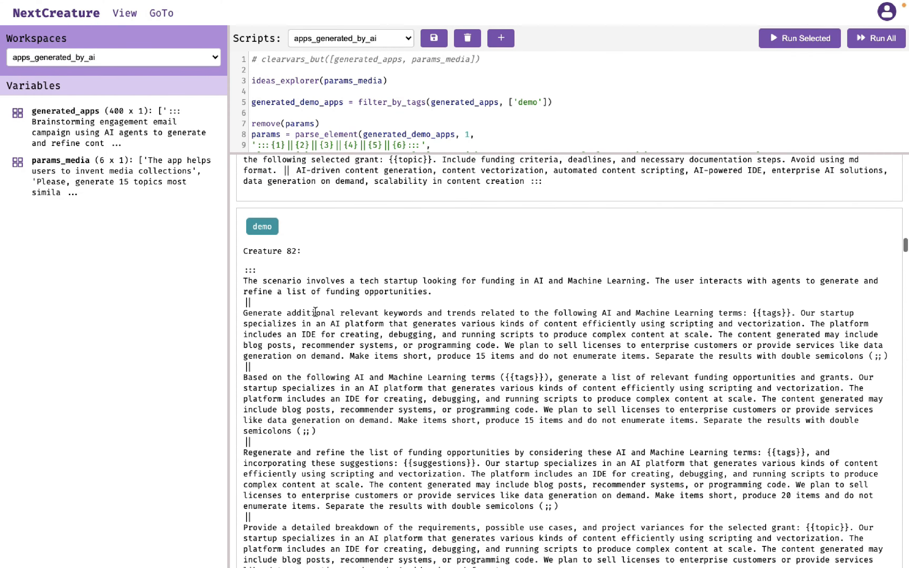
left_click_drag(248, 228, 371, 474)
scroll(372, 475, "down", 3)
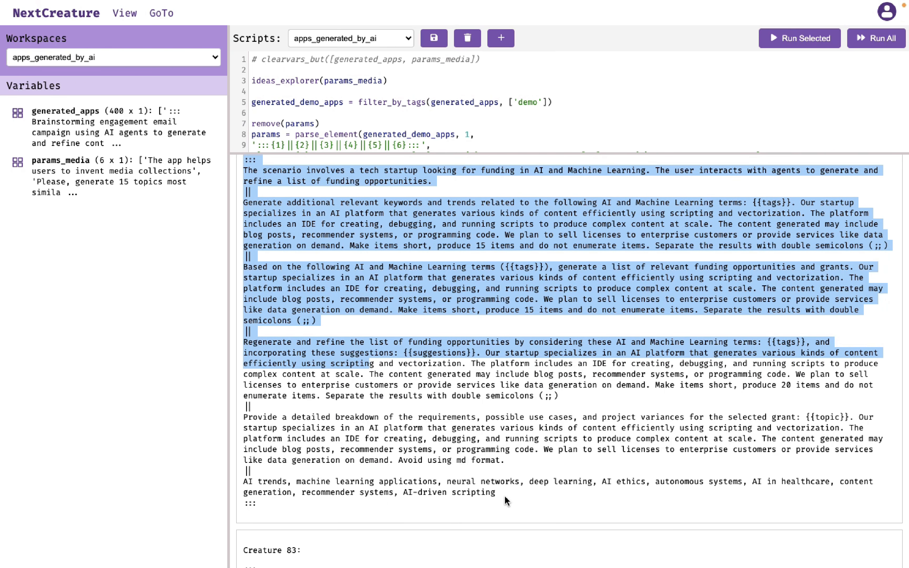
left_click(505, 496, "shift")
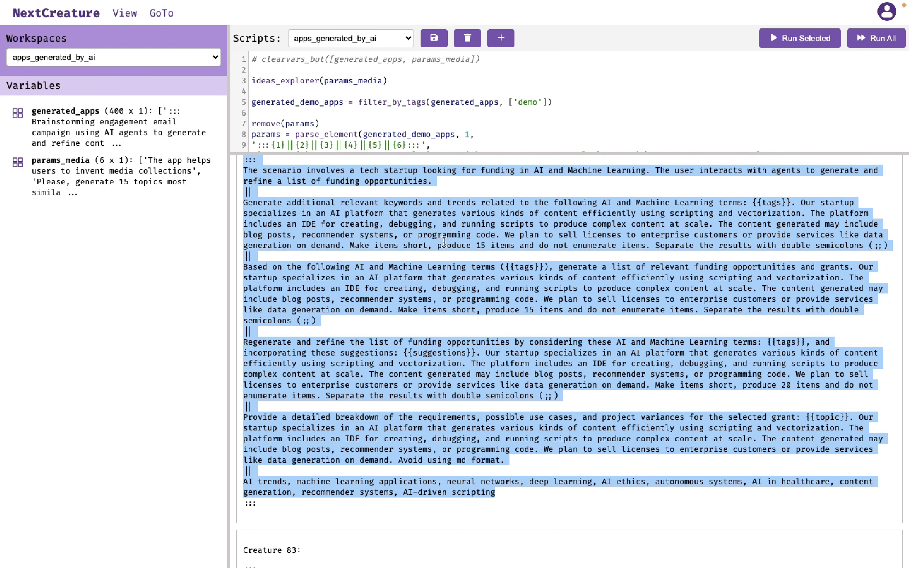
Enlarge the script editor and run only the line that filters generated_apps by the 'demo' tag into generated_demo_apps
left_click_drag(455, 153, 456, 322)
left_click(337, 245)
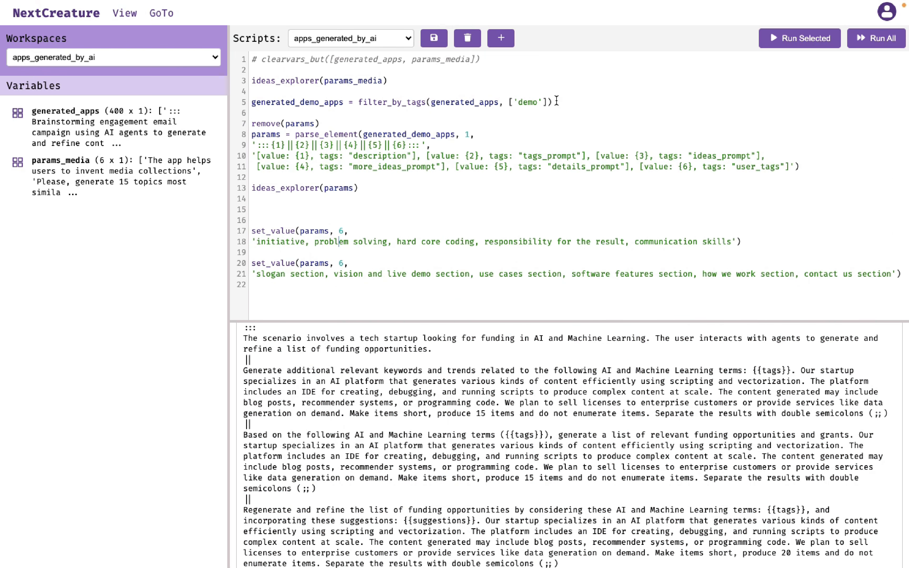
key("shift+Home")
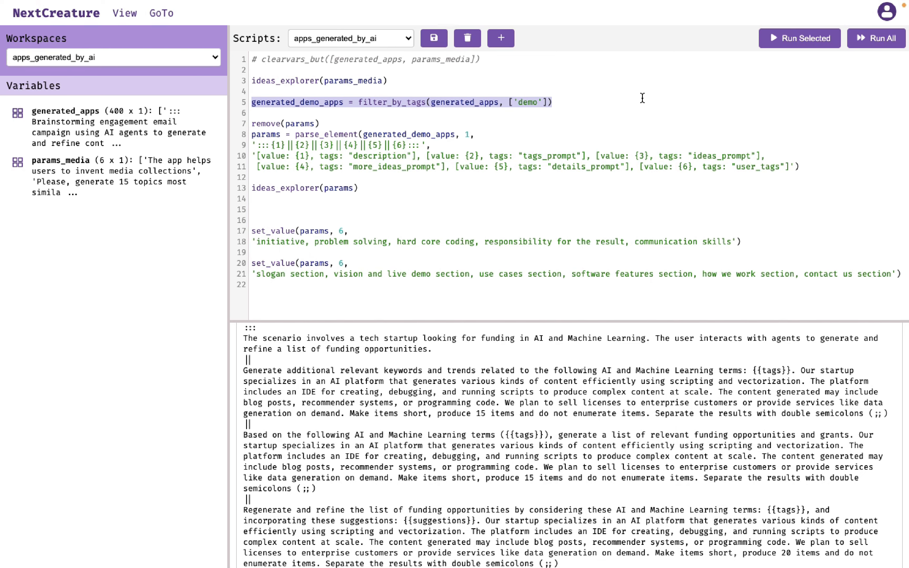
left_click(793, 41)
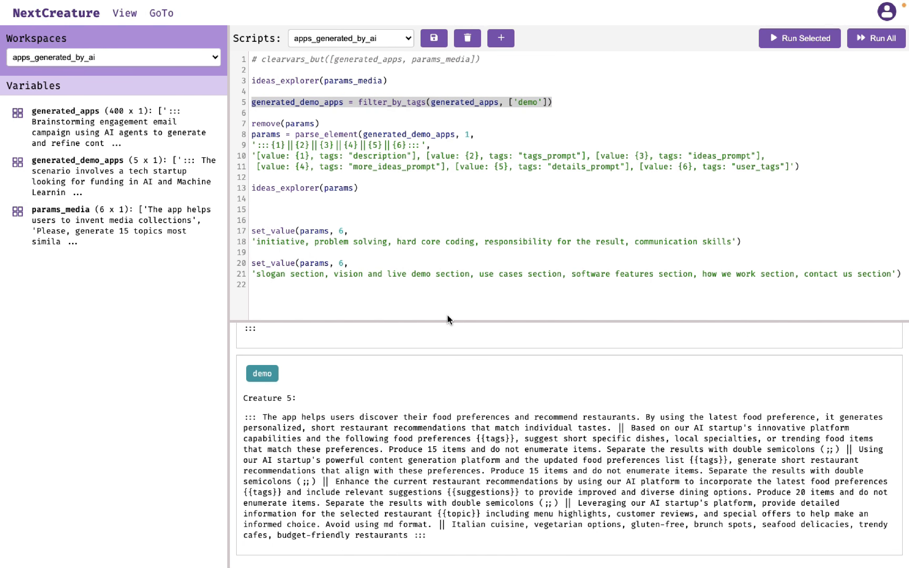
Enlarge the output area and look through the filtered demo apps, starting from Creature 1
left_click_drag(448, 321, 447, 273)
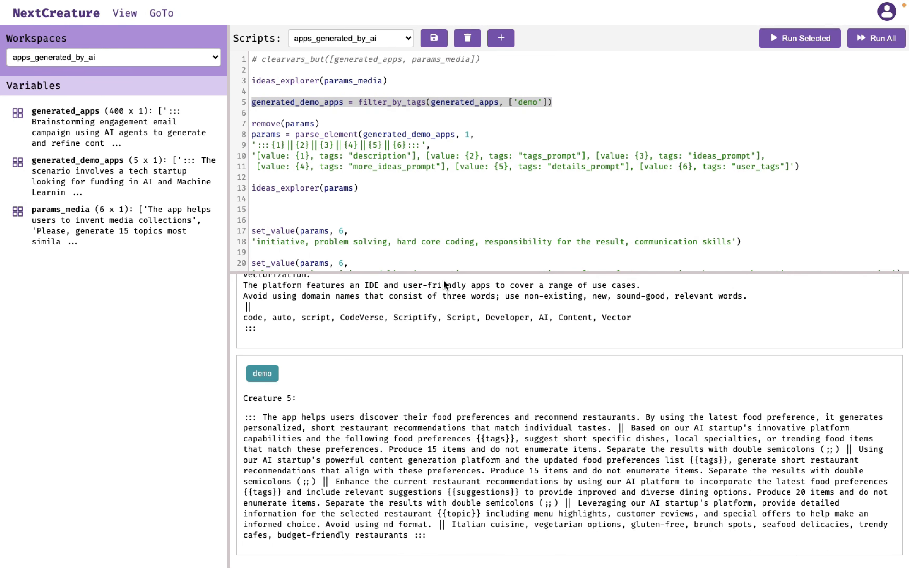
scroll(434, 384, "up", 15)
scroll(311, 339, "down", 15)
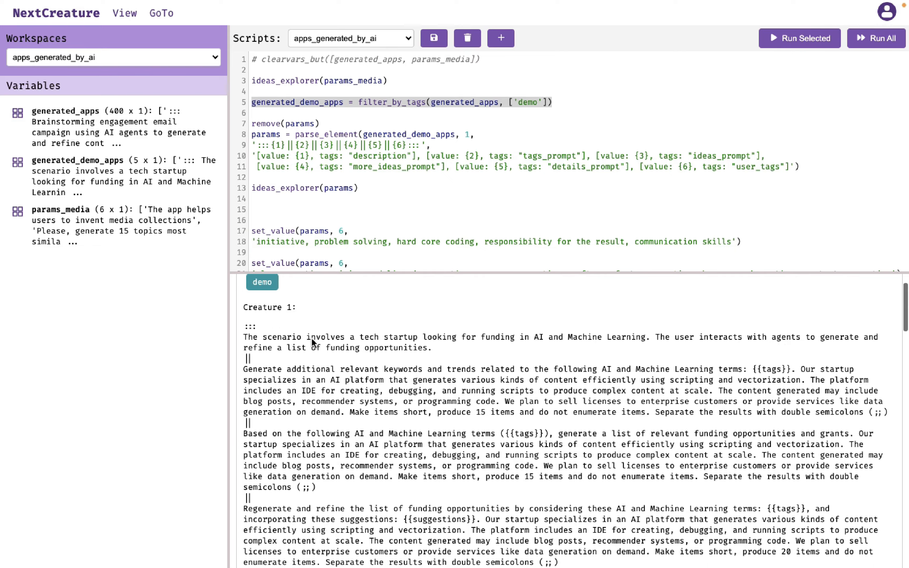
Browse the filtered generated_demo_apps entries and highlight the full text of Creature 1 through its user tags
scroll(301, 390, "up", 20)
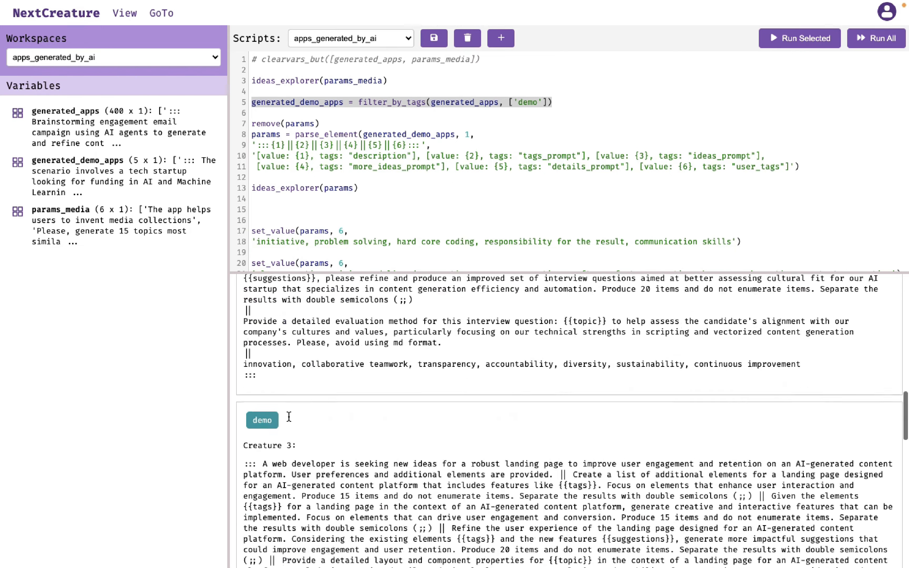
scroll(258, 323, "down", 1)
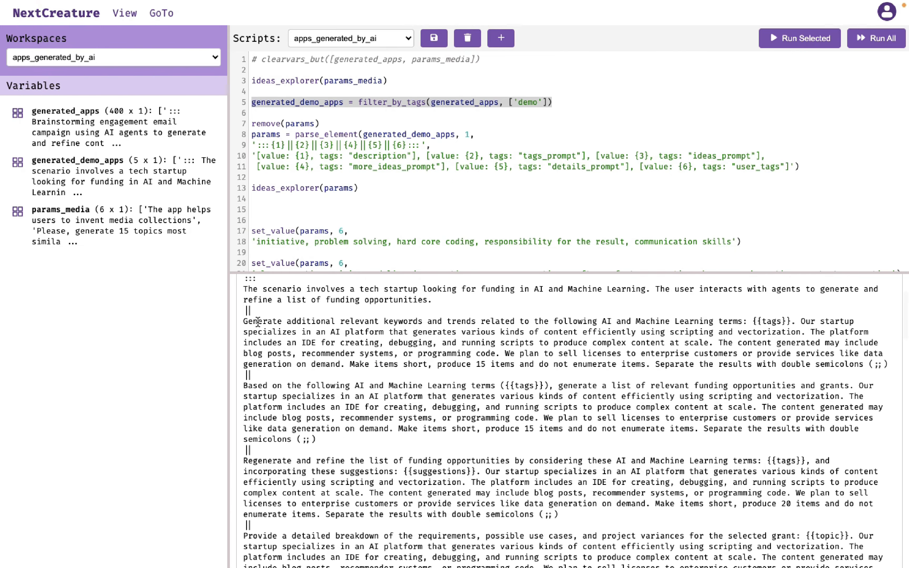
scroll(258, 324, "up", 2)
scroll(248, 308, "up", 2)
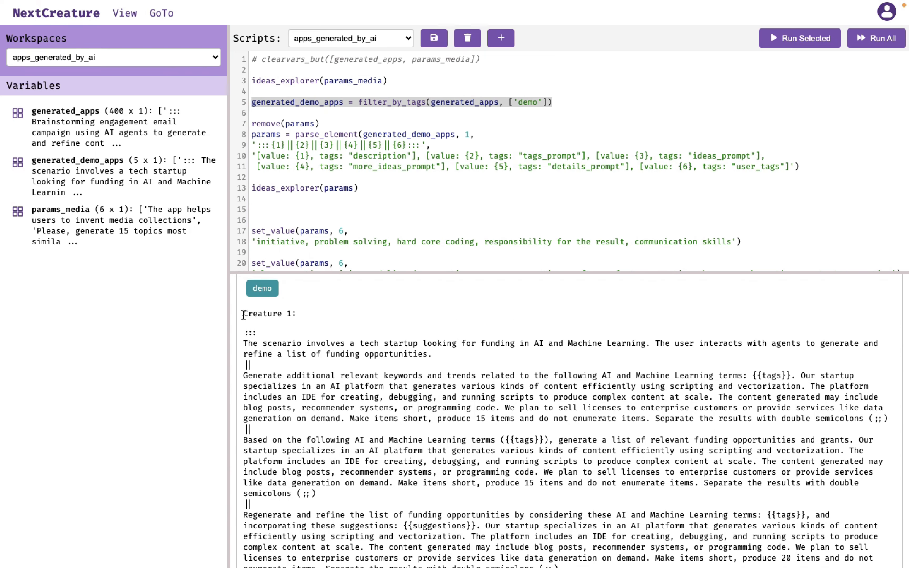
left_click_drag(245, 336, 440, 456)
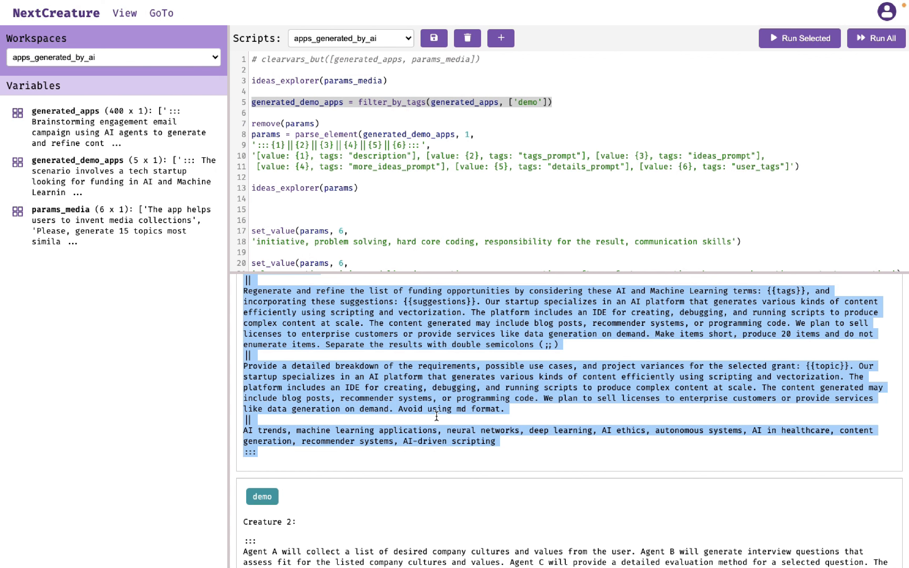
Run only the parse_element statement for element 1 of generated_demo_apps and look through the parsed params elements
left_click(253, 131)
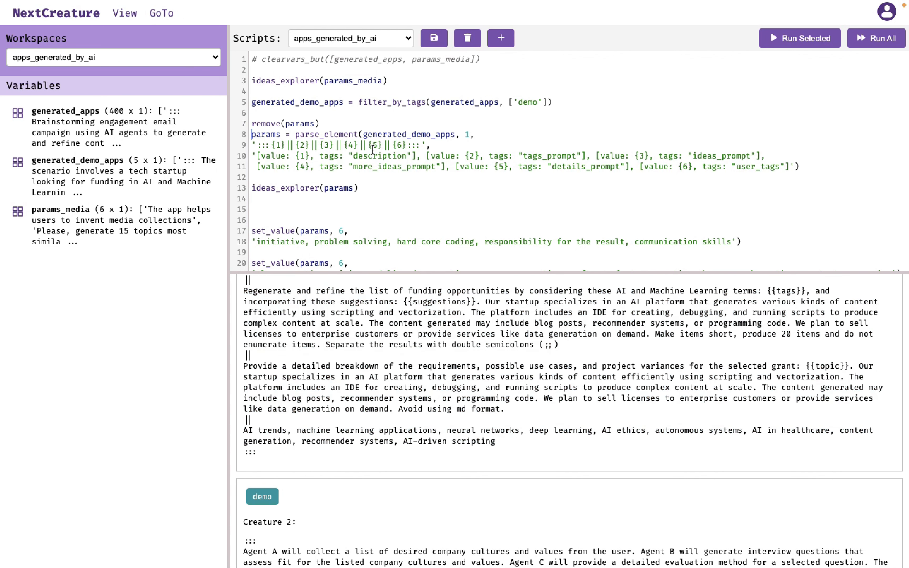
left_click(806, 167, "shift")
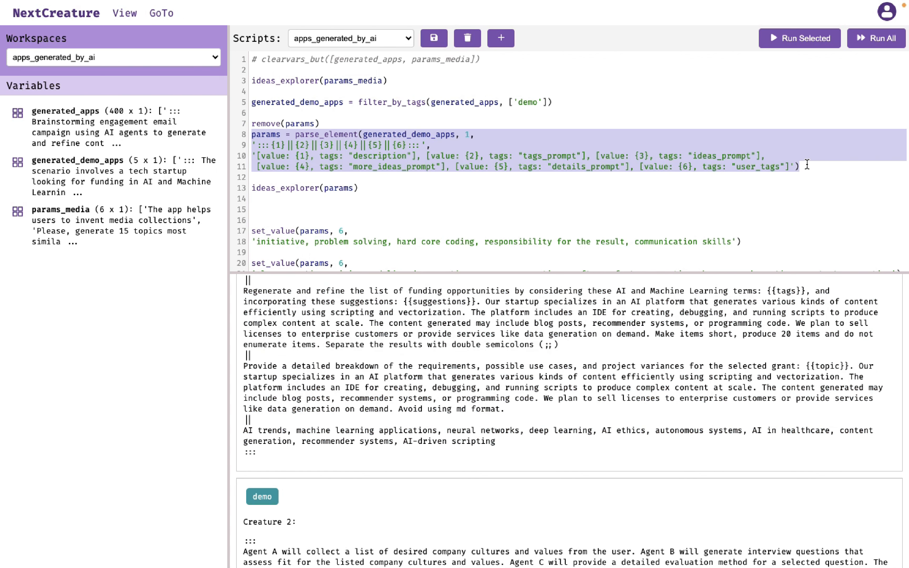
left_click(800, 45)
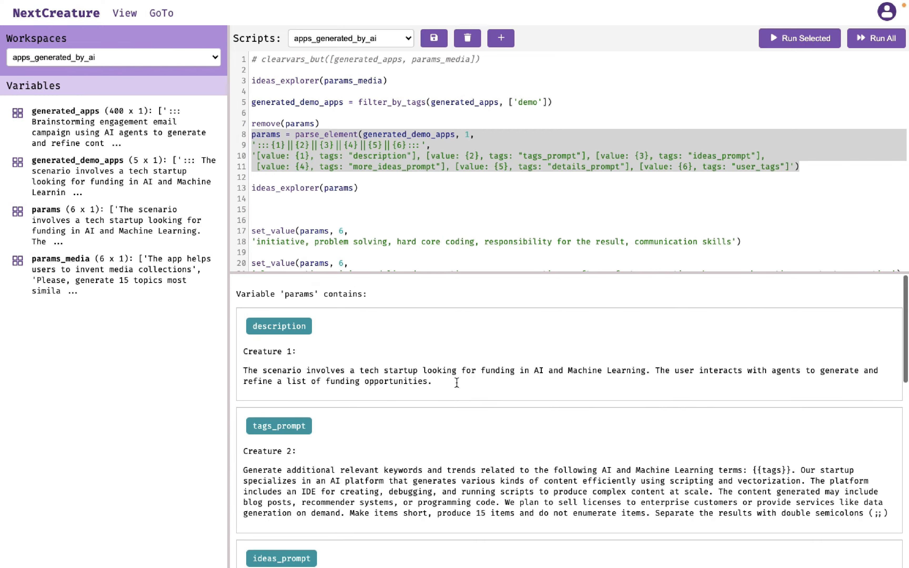
scroll(451, 379, "down", 15)
scroll(396, 358, "up", 15)
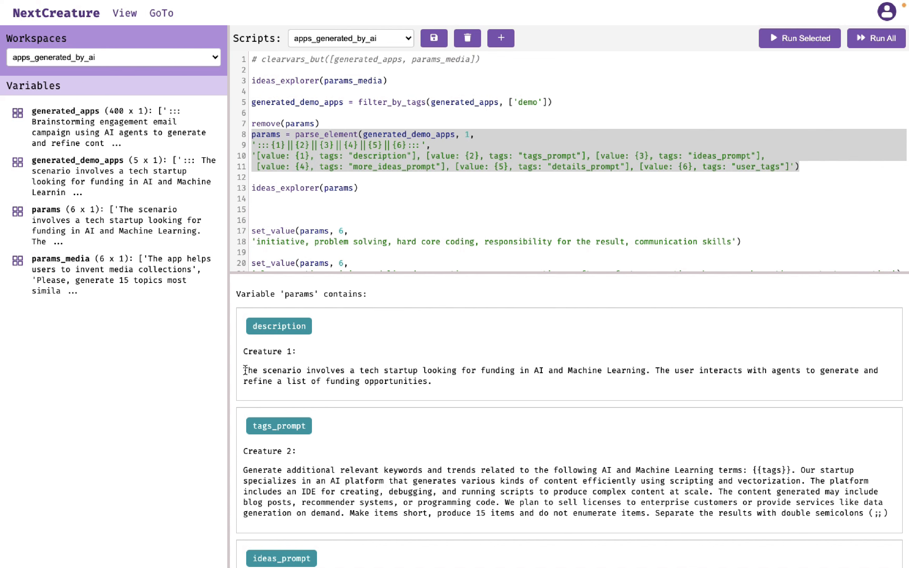
Run only the ideas_explorer(params) line to launch the ideas explorer for the startup funding app
left_click(365, 186)
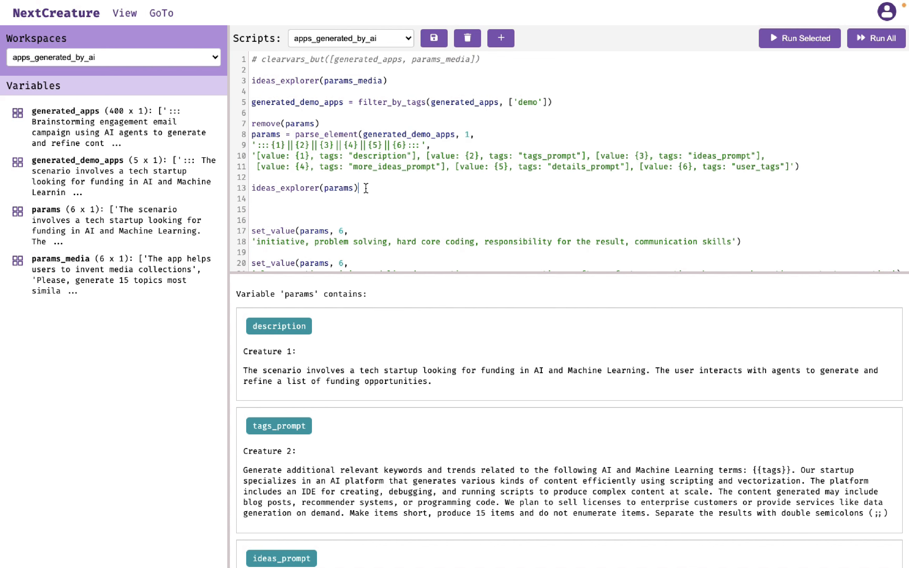
key("shift+Home")
left_click(790, 43)
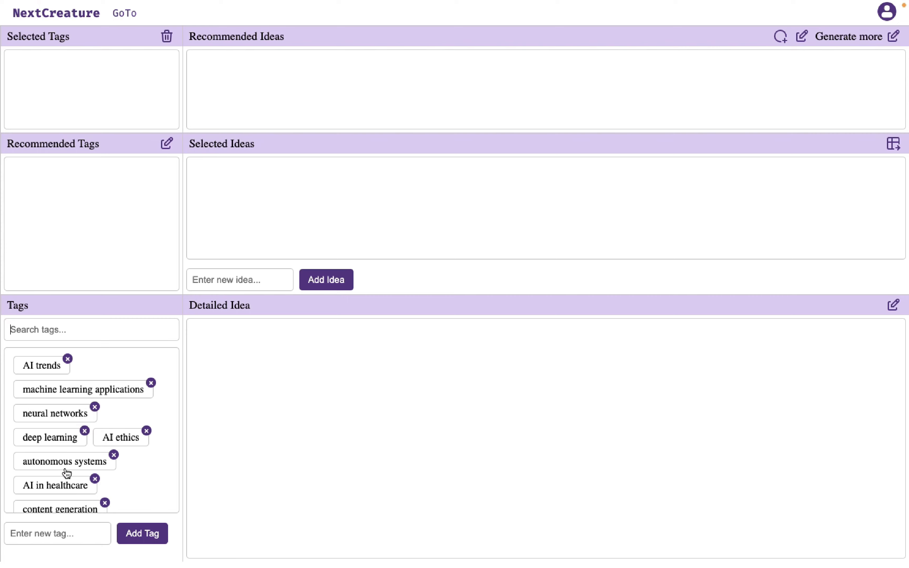
Select the tags content generation and machine learning applications, plus the recommended tag content automation
scroll(68, 472, "down", 2)
left_click(56, 455)
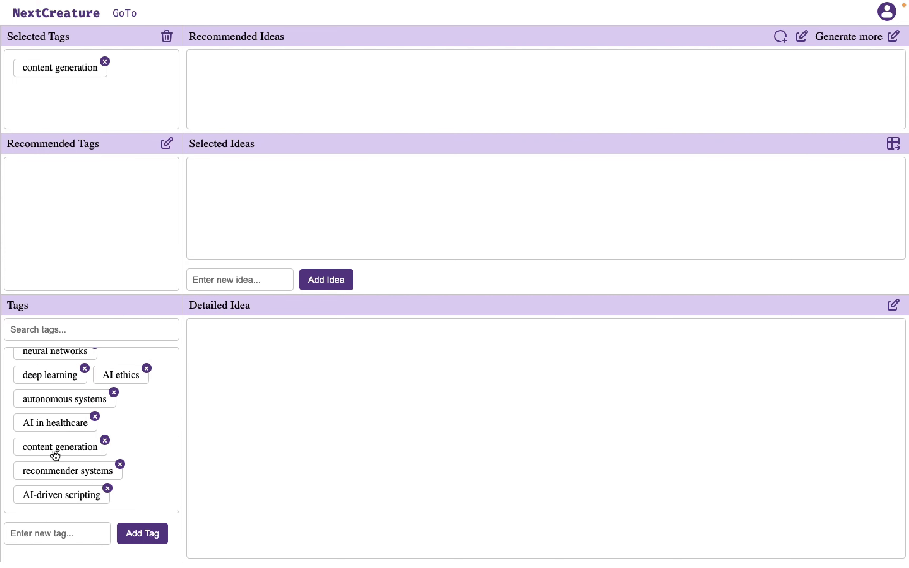
scroll(75, 399, "up", 2)
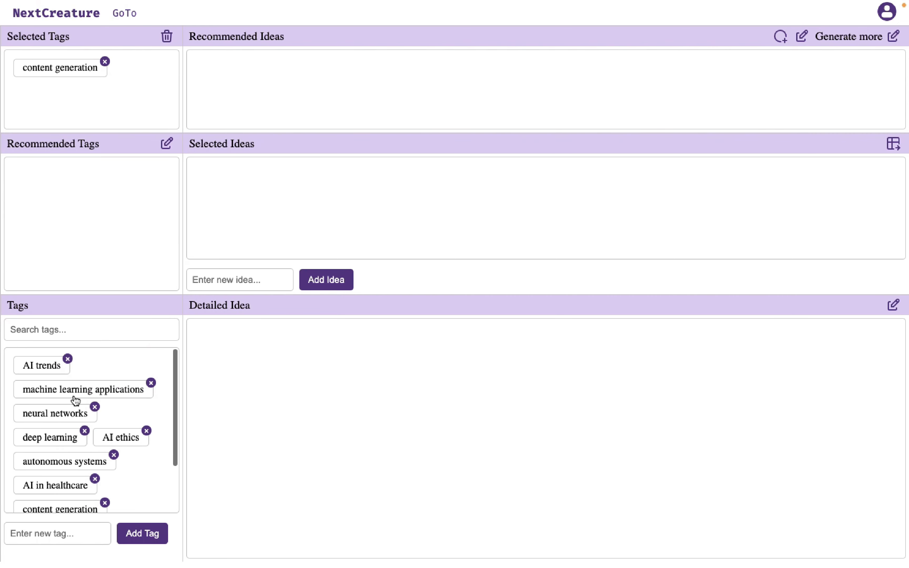
left_click(95, 391)
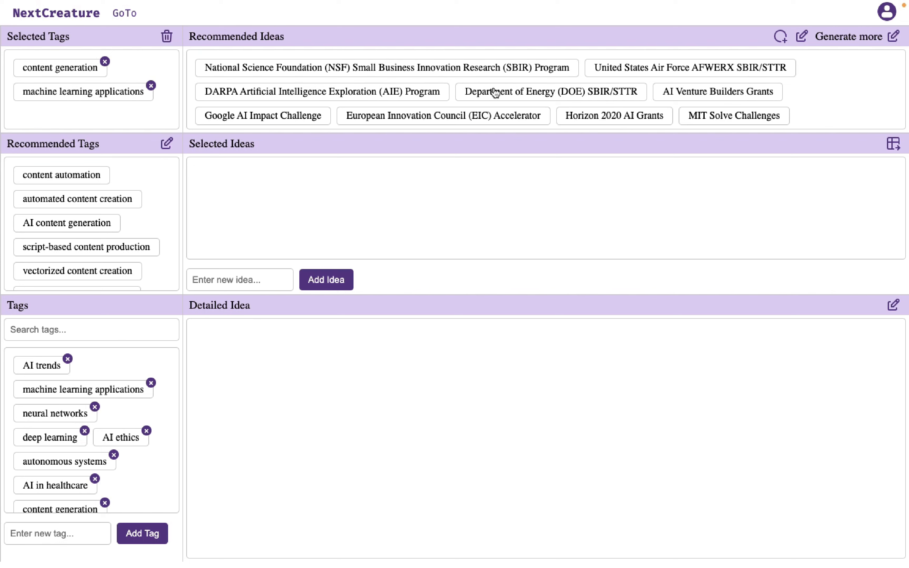
left_click(90, 177)
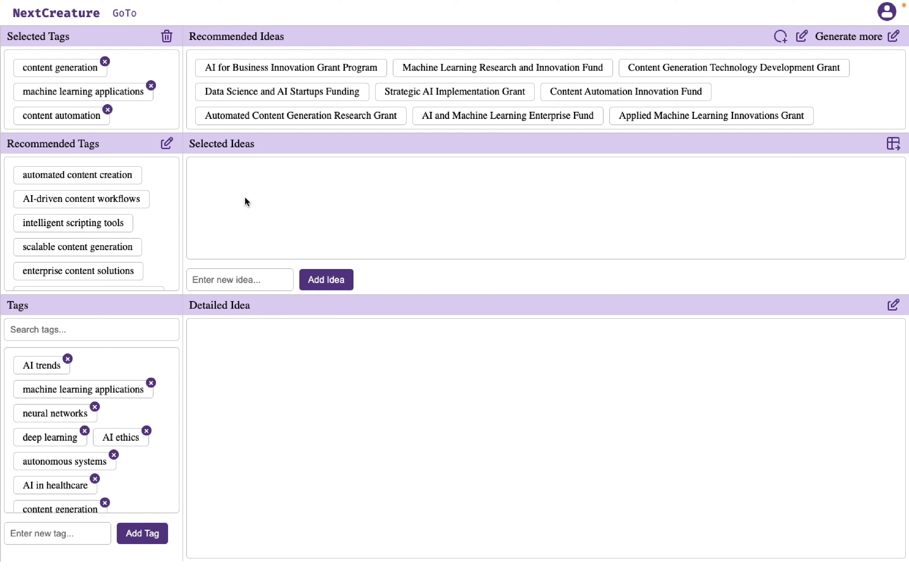
Add a new tag named Estonia and include it in the selected tags
left_click(74, 531)
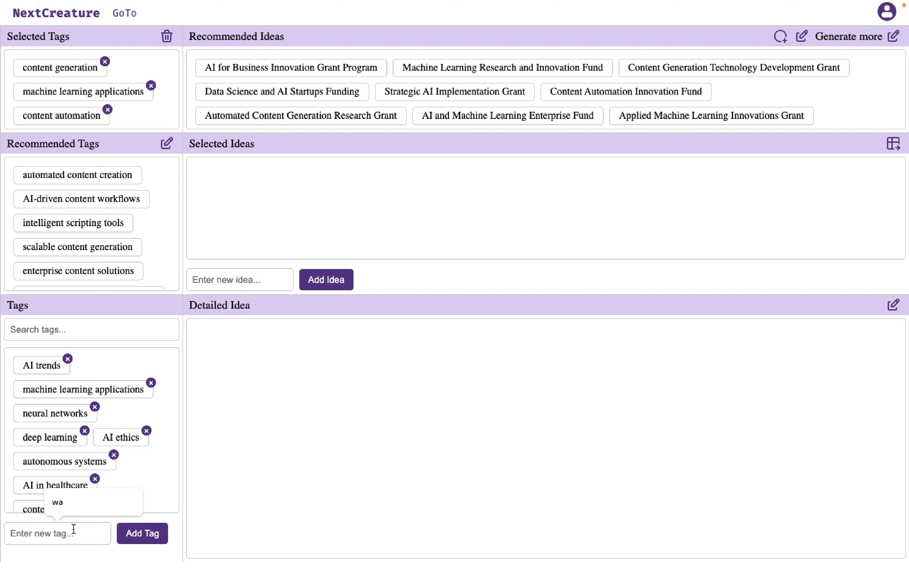
type("Est")
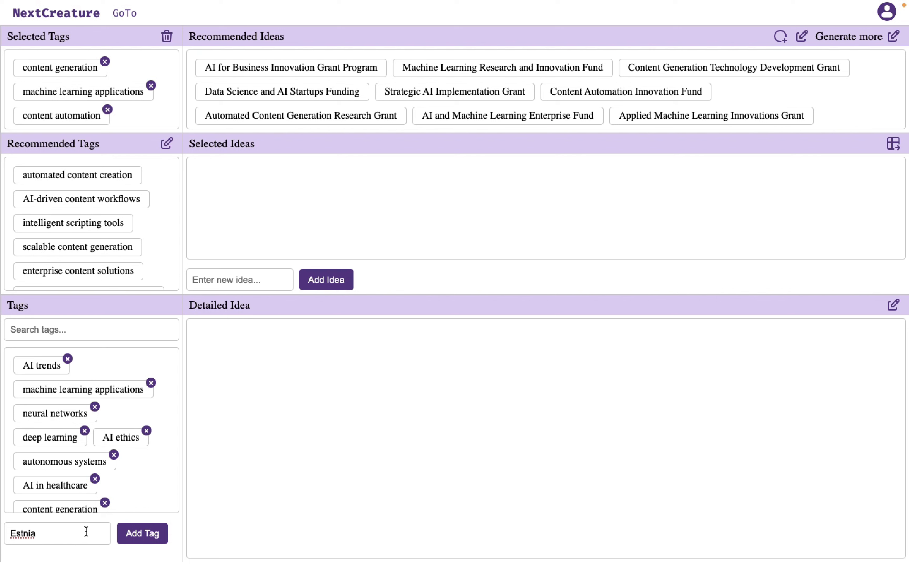
type("o")
left_click(141, 535)
scroll(81, 456, "down", 3)
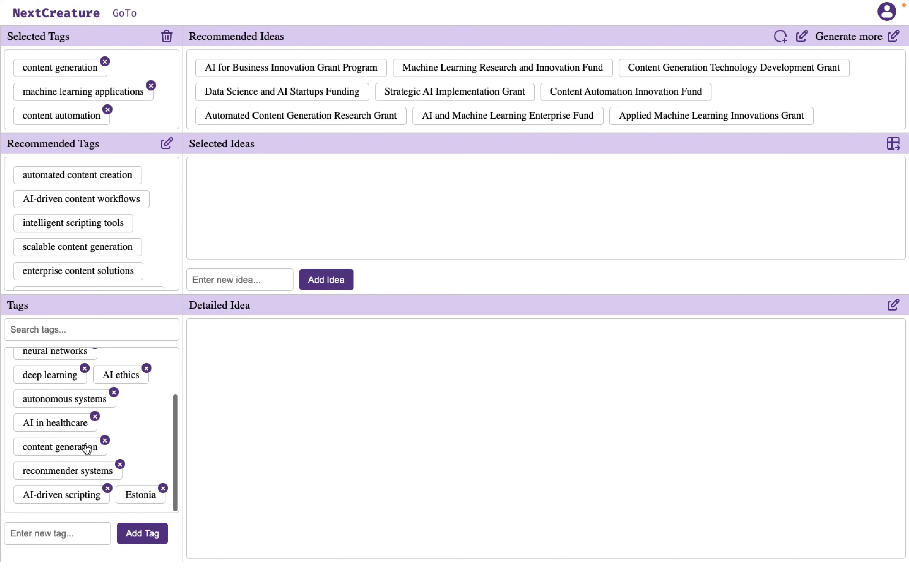
left_click(140, 495)
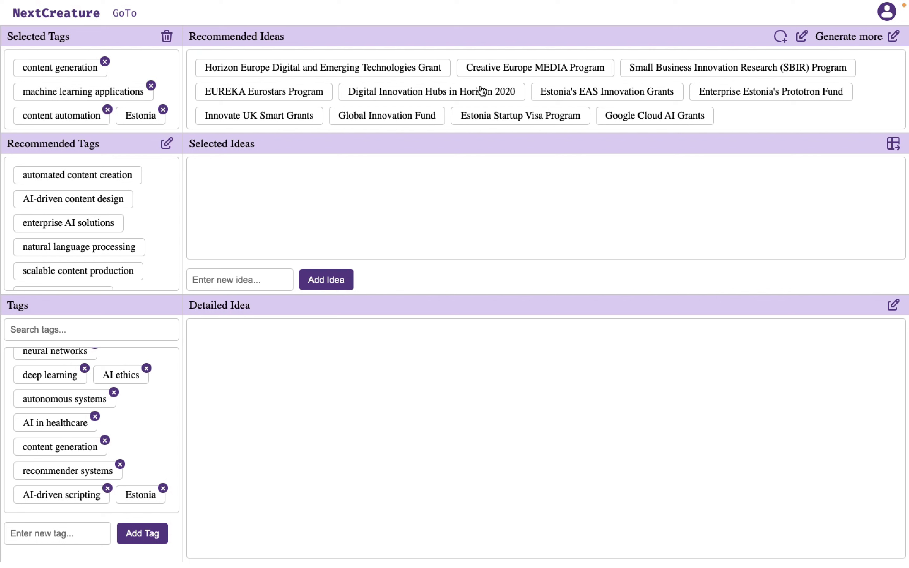
Select the ideas Creative Europe MEDIA Program, EUREKA Eurostars Program, Estonia's EAS Innovation Grants and Estonia Startup Visa Program
left_click(533, 67)
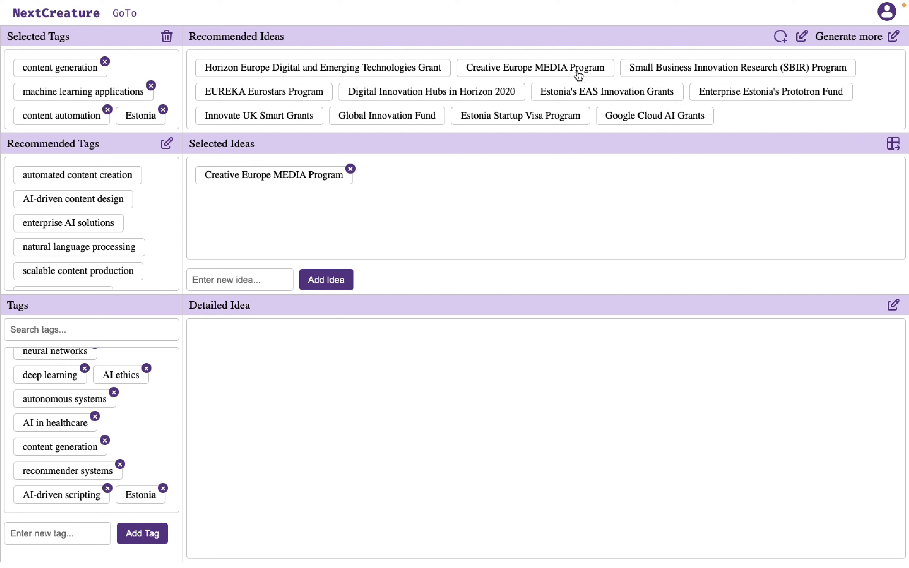
left_click(273, 97)
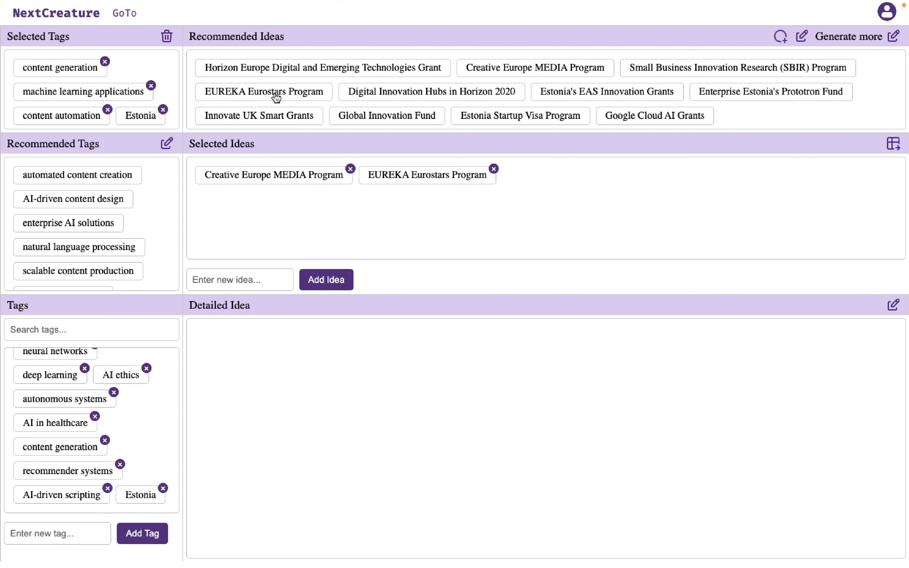
left_click(583, 92)
left_click(552, 119)
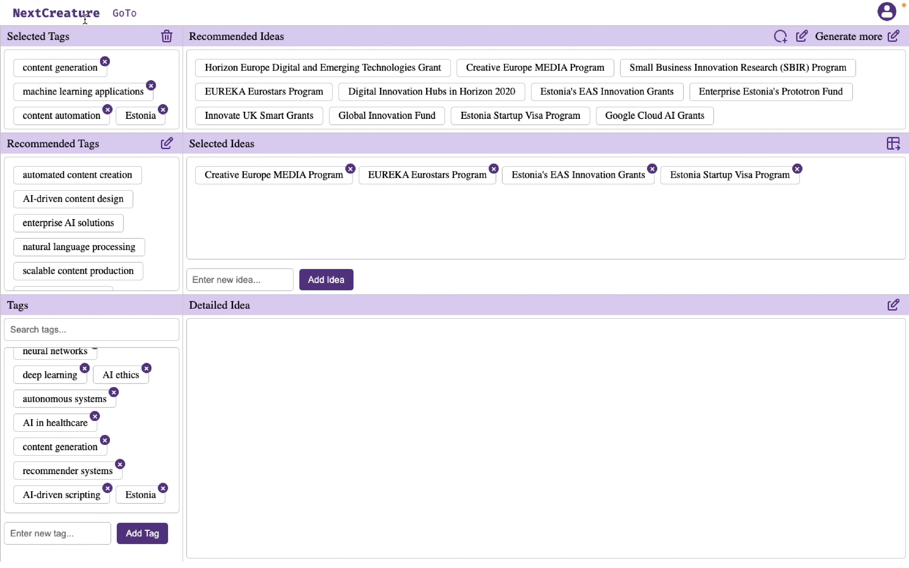
Return to the IDE, display generated_demo_apps, and highlight the opening part of Creature 2's text
left_click(133, 16)
left_click(140, 36)
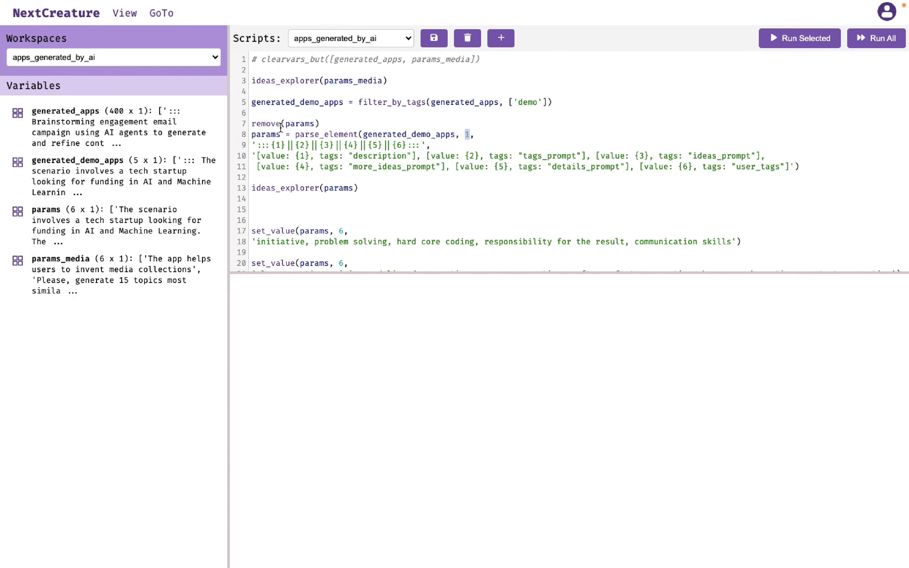
left_click(77, 162)
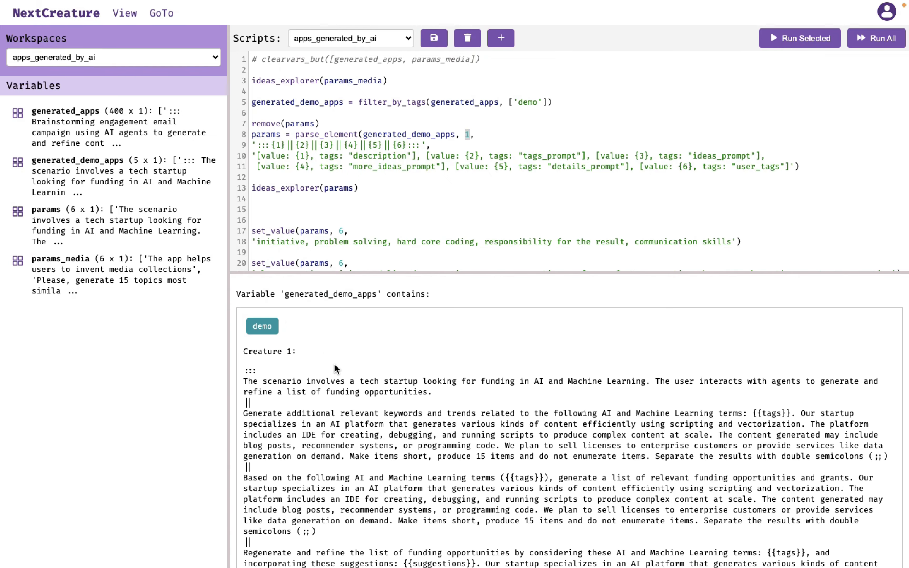
scroll(335, 368, "down", 15)
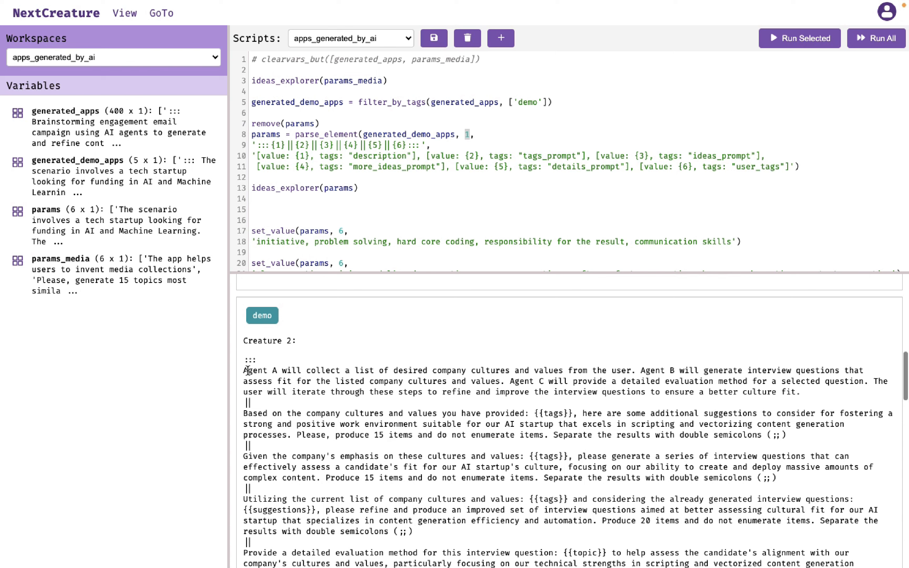
left_click_drag(244, 371, 325, 468)
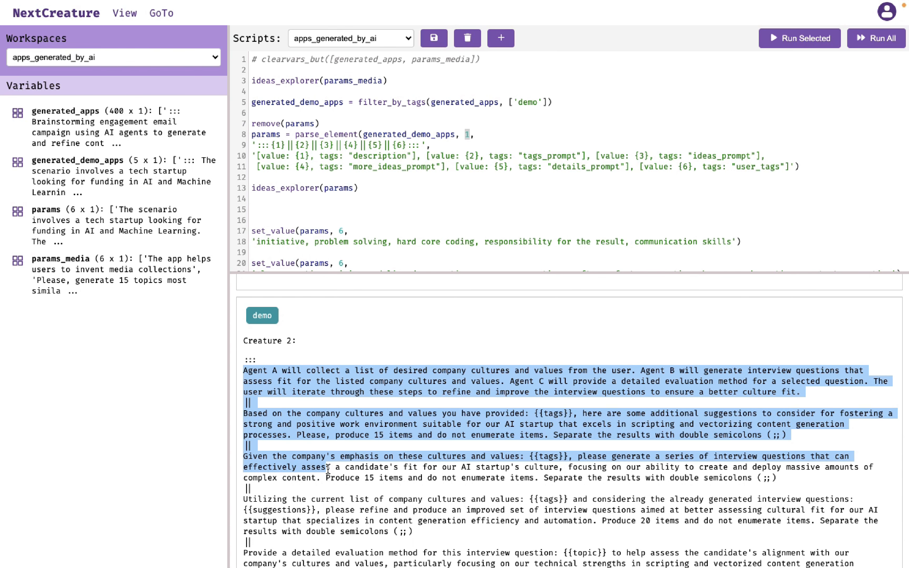
Change the parse_element index to 2, save the script, and run only the remove(params) and parse_element statements
left_click(344, 144)
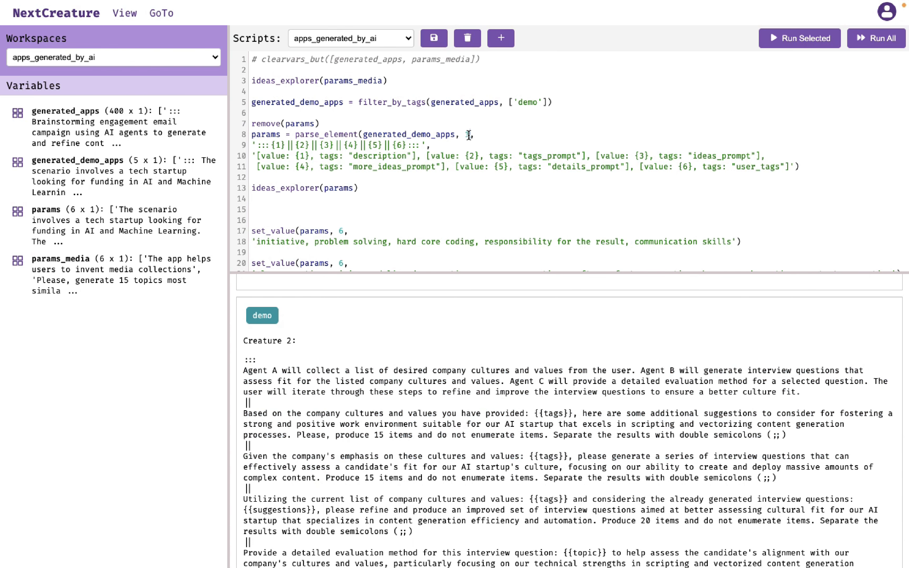
left_click(434, 38)
left_click(253, 125)
left_click(809, 168, "shift")
left_click(801, 39)
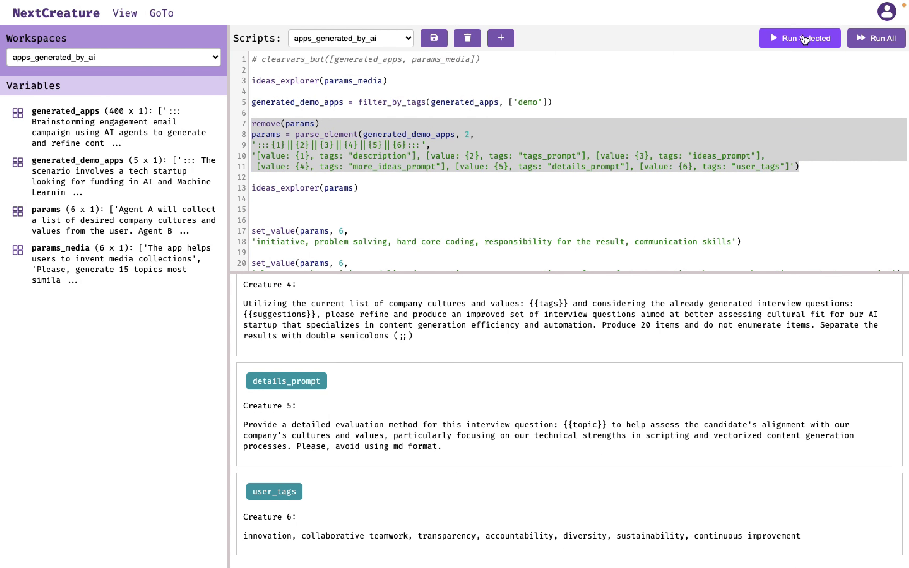
scroll(329, 324, "up", 10)
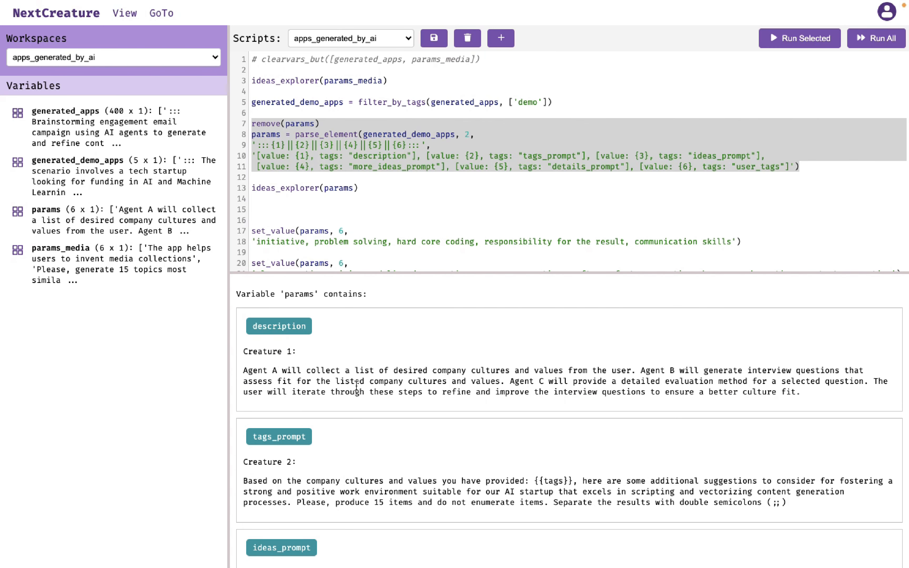
Look over the set_value statements in the script and highlight the user_tags text of params
scroll(356, 236, "down", 1)
scroll(355, 236, "down", 1)
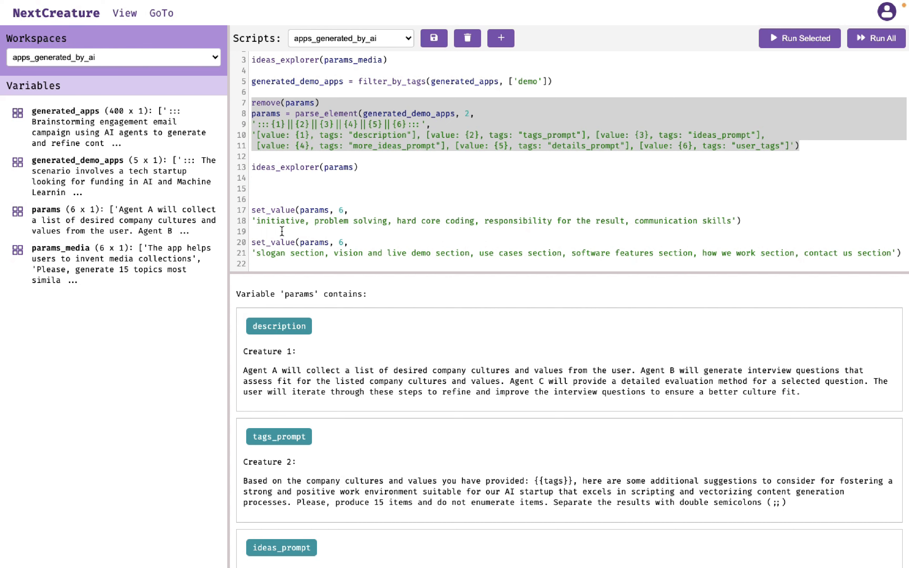
scroll(323, 353, "down", 10)
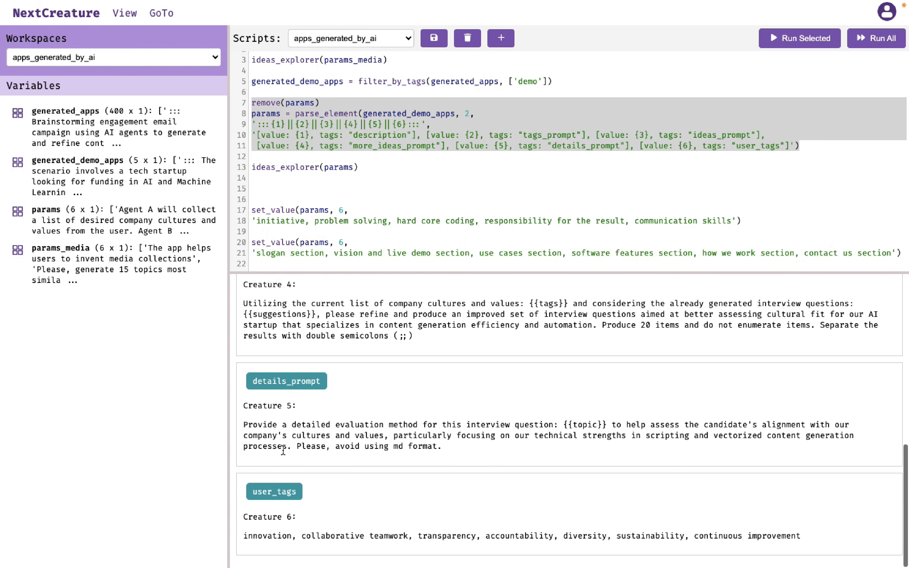
left_click_drag(245, 534, 808, 536)
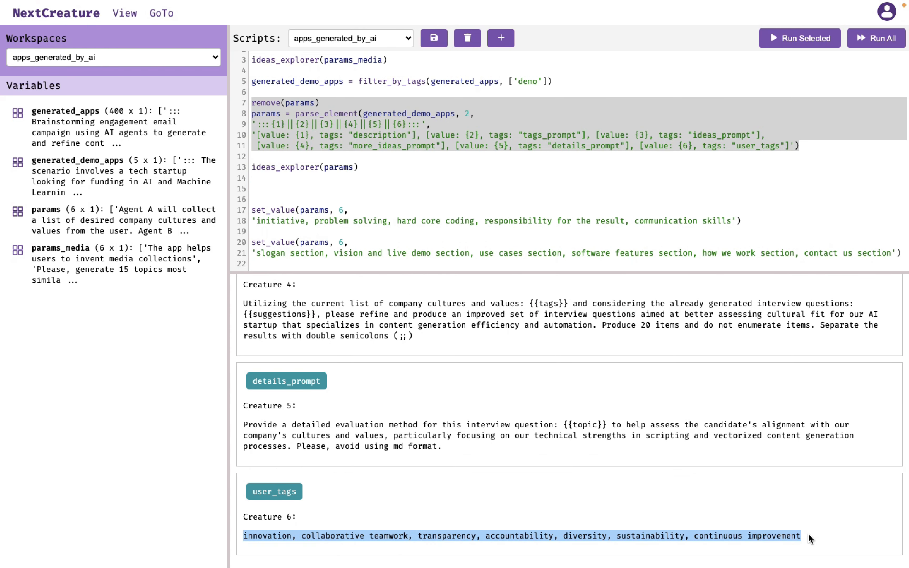
Run only the set_value statement that sets params element 6 to the landing page sections, beginning with slogan section
left_click(253, 242)
key("shift+Down")
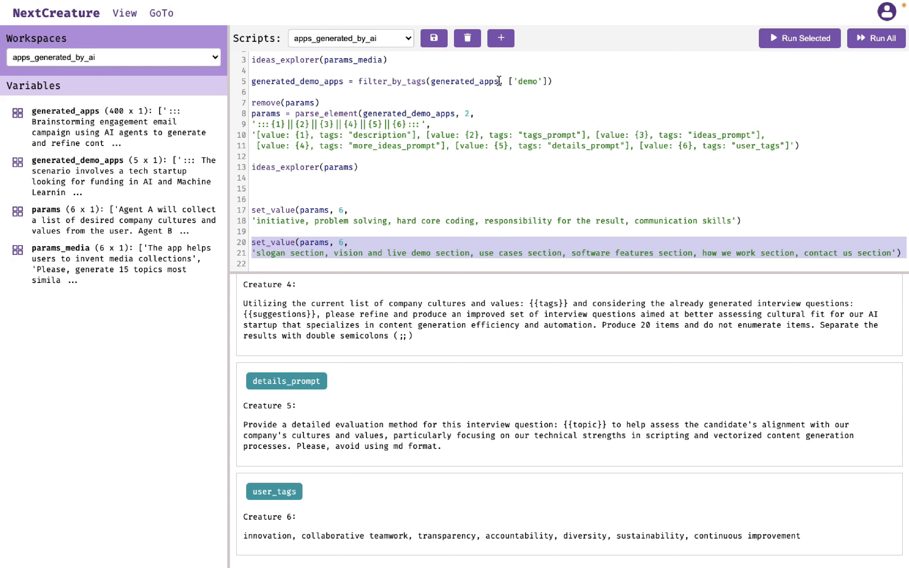
left_click(763, 39)
scroll(470, 375, "down", 1)
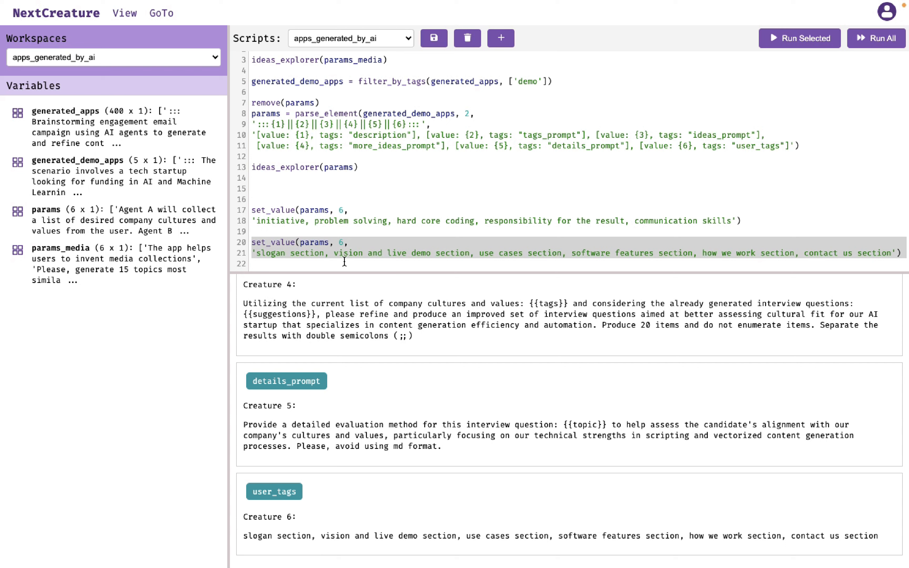
Run only the set_value statement giving params element 6 the tags initiative, problem solving, hard core coding, responsibility for the result, communication skills
left_click(253, 210)
key("shift+Down")
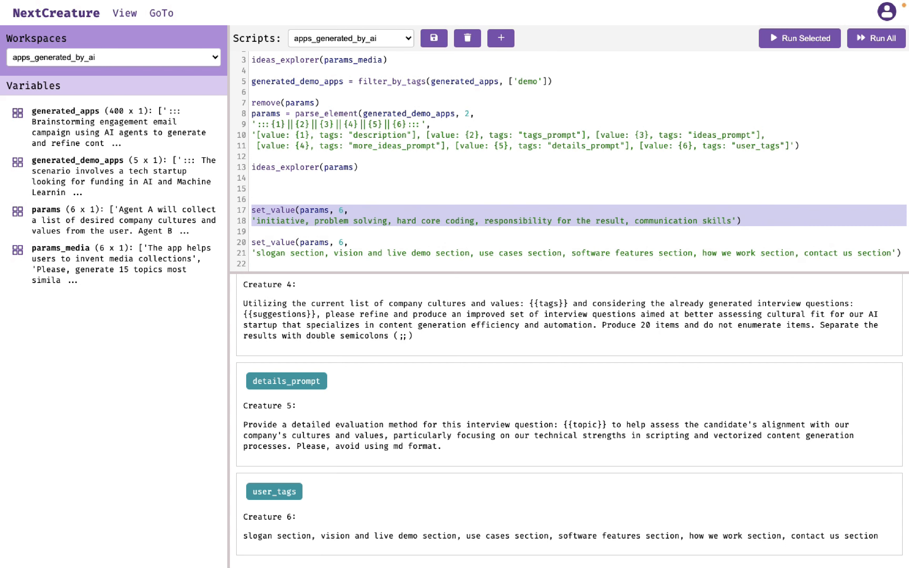
left_click(813, 38)
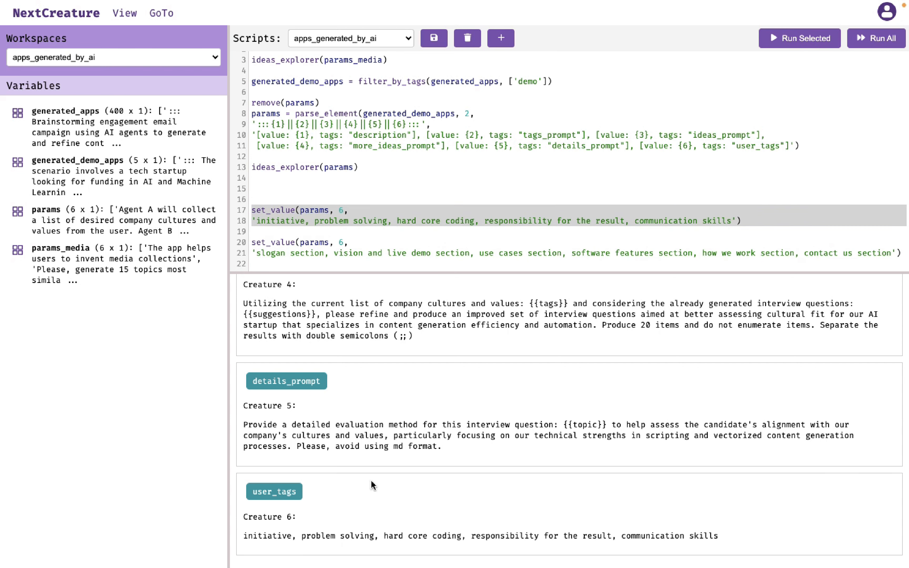
left_click_drag(247, 535, 473, 533)
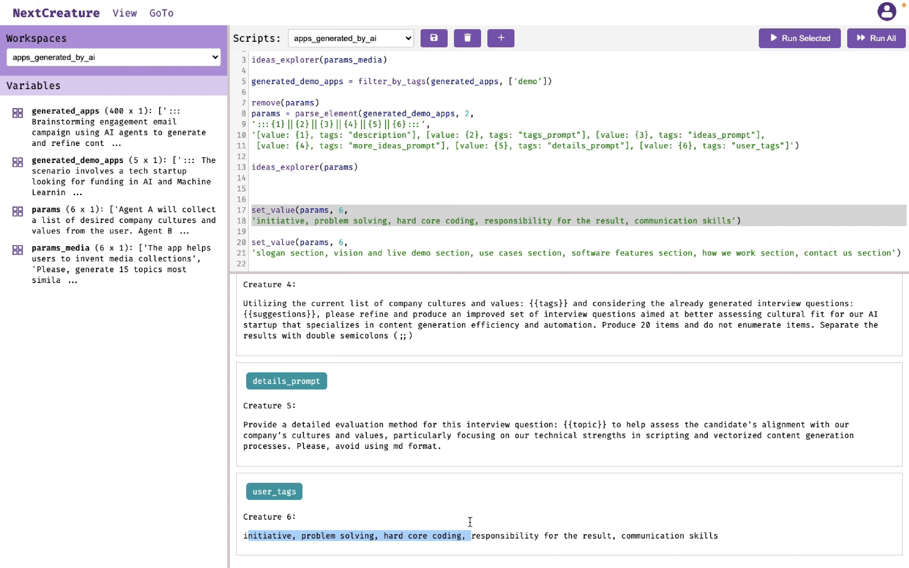
Run ideas_explorer(params) and select the tags initiative, problem solving, hard core coding, responsibility for the result and communication skills
left_click(369, 166)
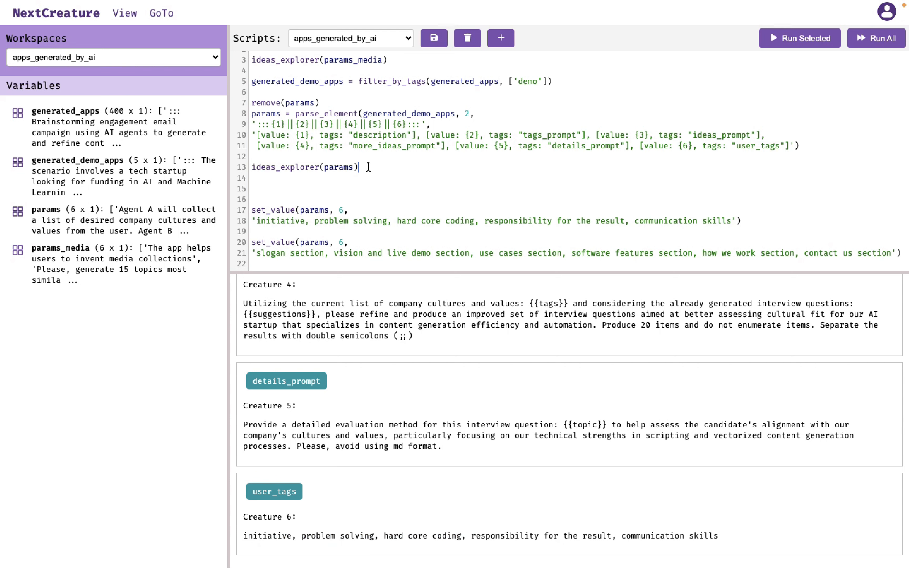
left_click(799, 42)
left_click(34, 368)
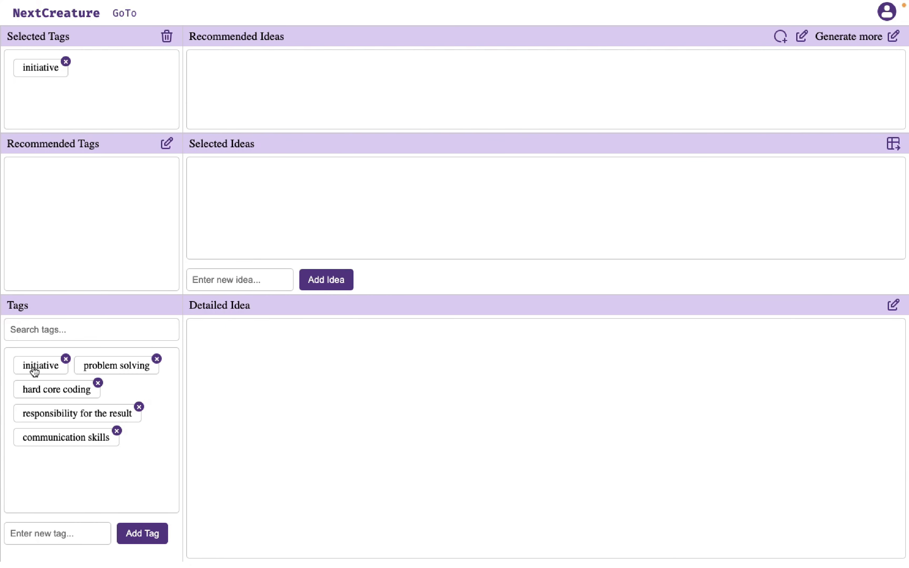
left_click(109, 366)
left_click(41, 391)
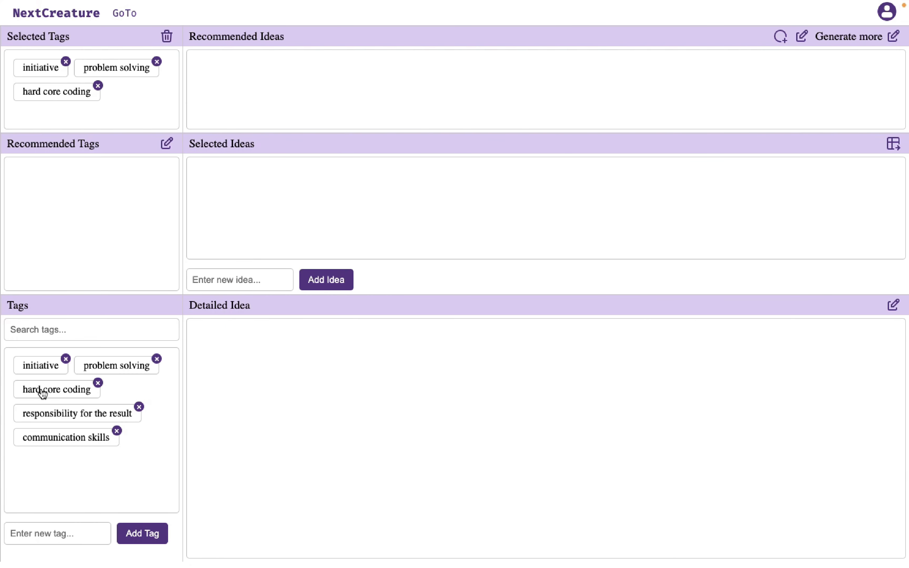
left_click(58, 414)
left_click(80, 436)
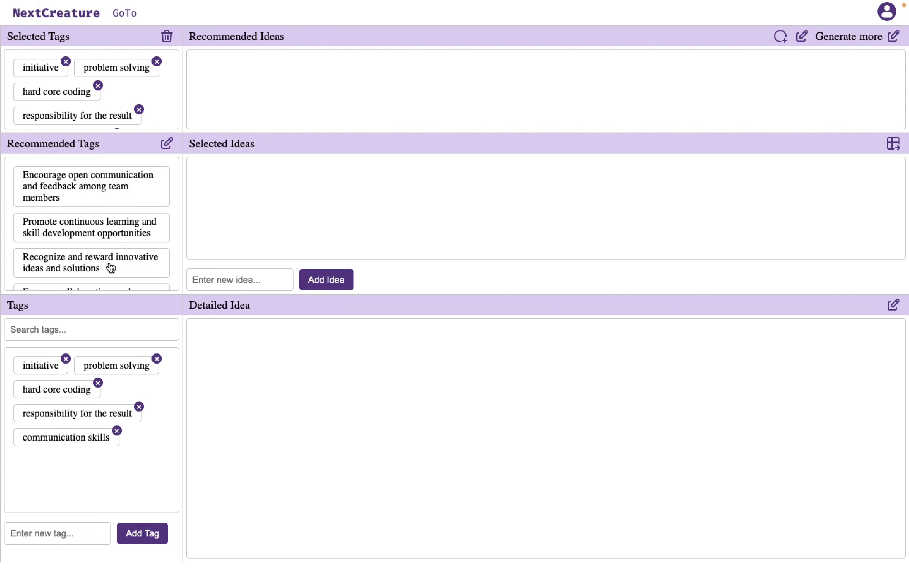